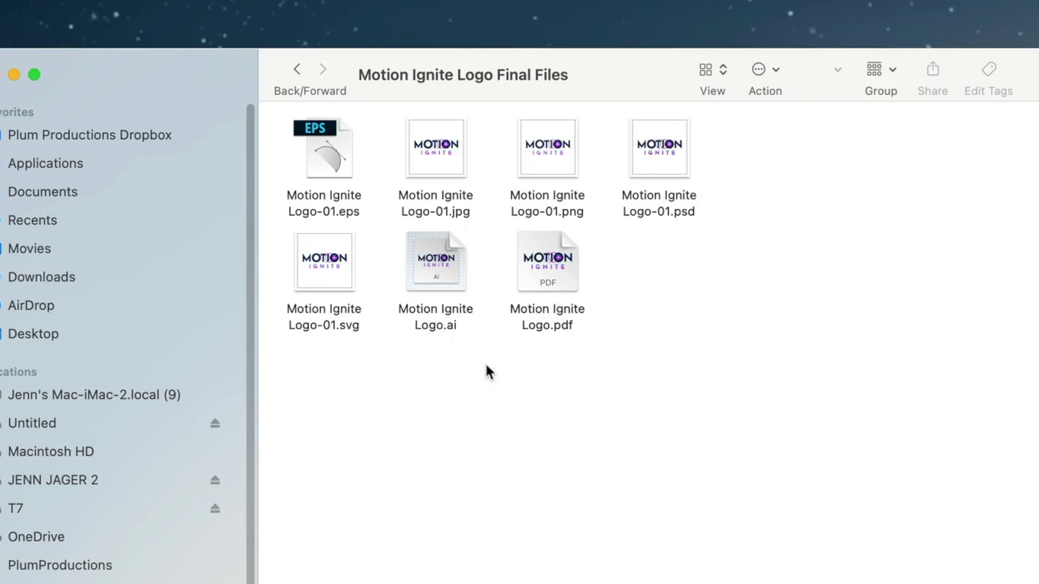
Open the file Motion Ignite Logo.ai in Pixelmator Pro.
right_click(437, 278)
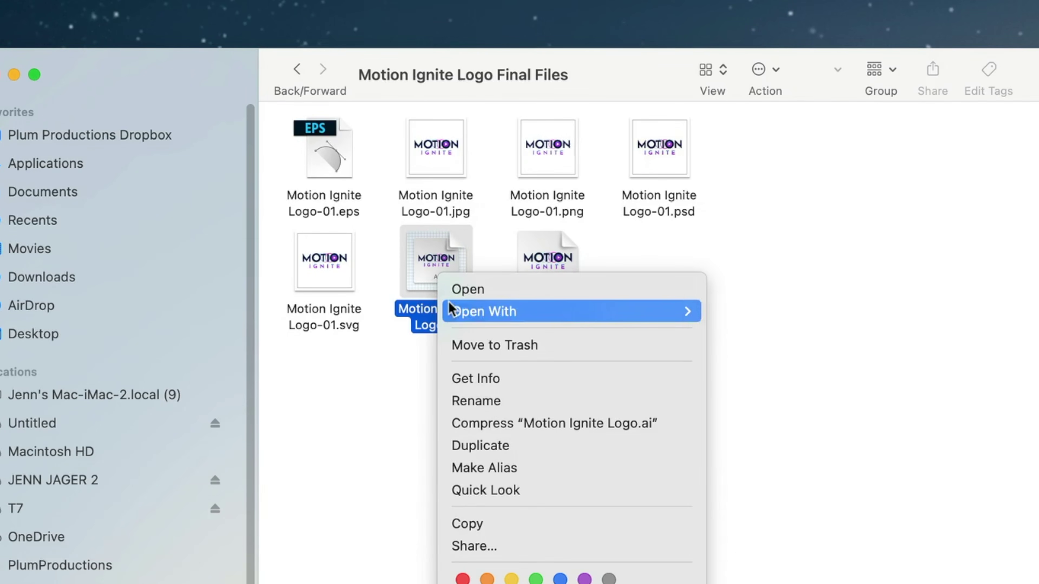
mouse_move(449, 305)
click(802, 361)
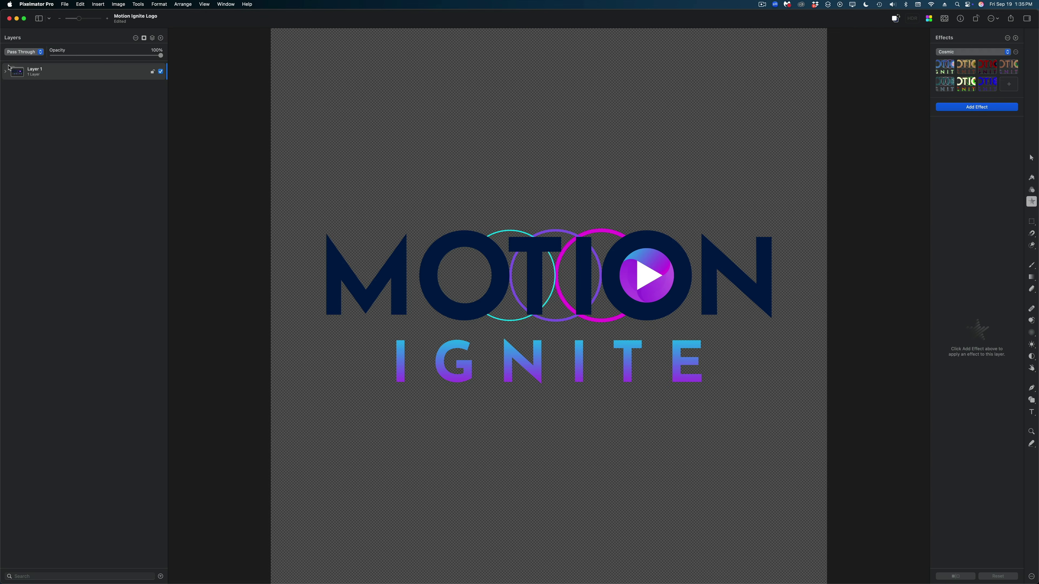
Expand Layer 1 and its nested groups, down to the path in the green ring group, to inspect the logo's separate layers.
click(6, 72)
click(9, 89)
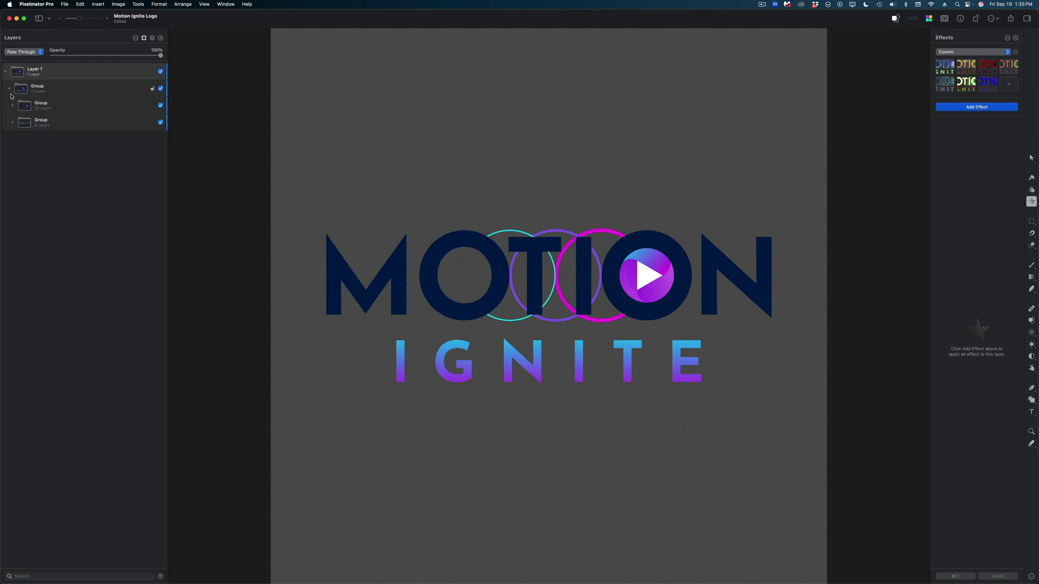
click(13, 106)
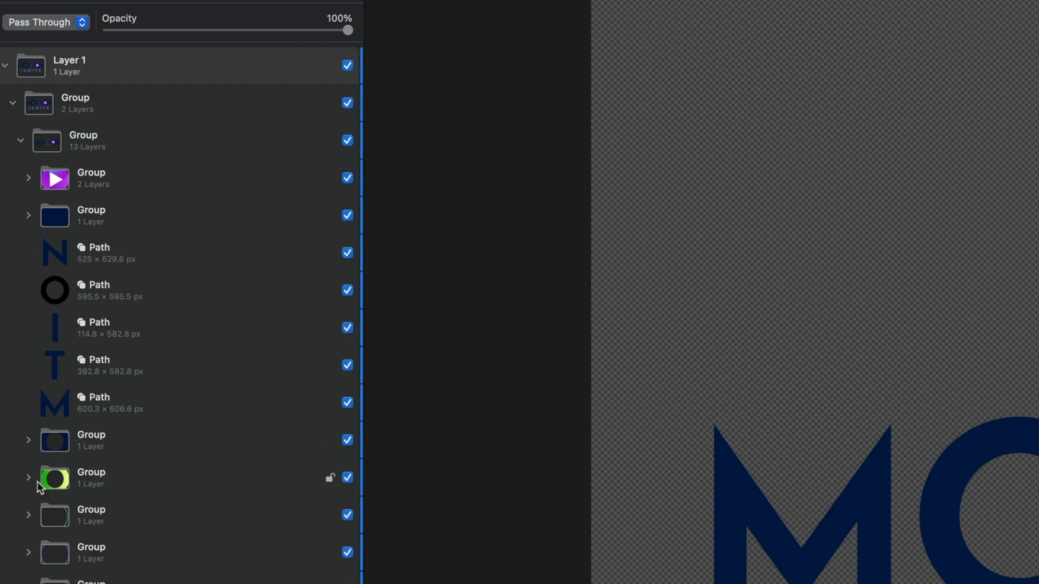
click(29, 477)
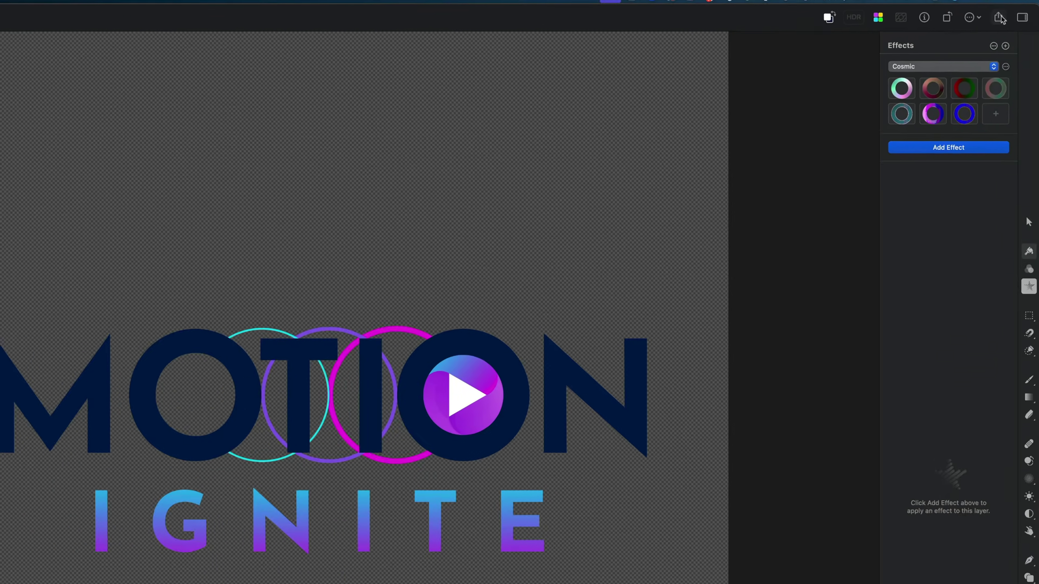
Export the logo to the external drive as a Motion Project named Motion Ignite Logo, at 60 fps with a 6 s duration.
click(1011, 18)
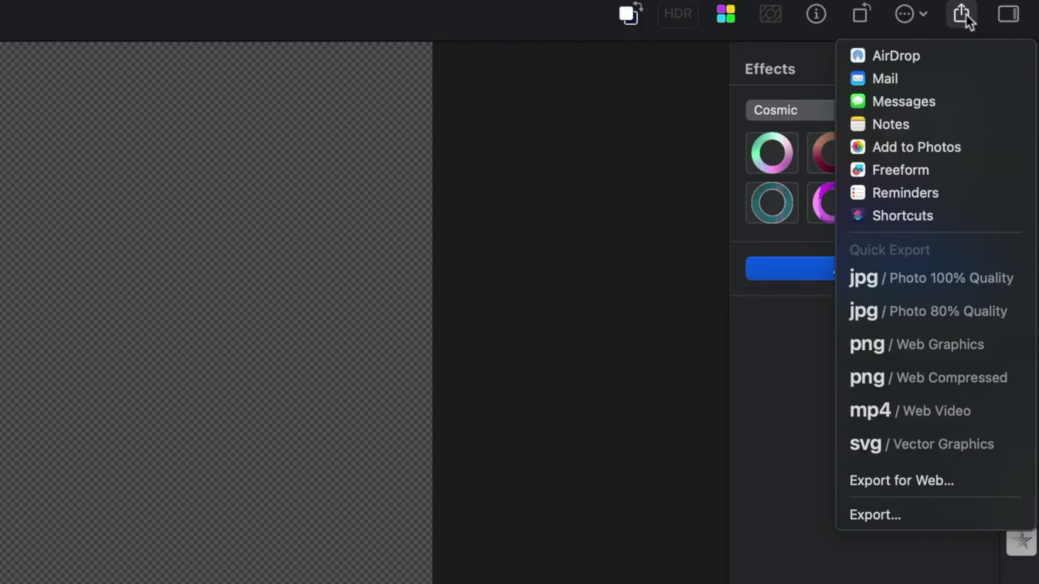
click(890, 513)
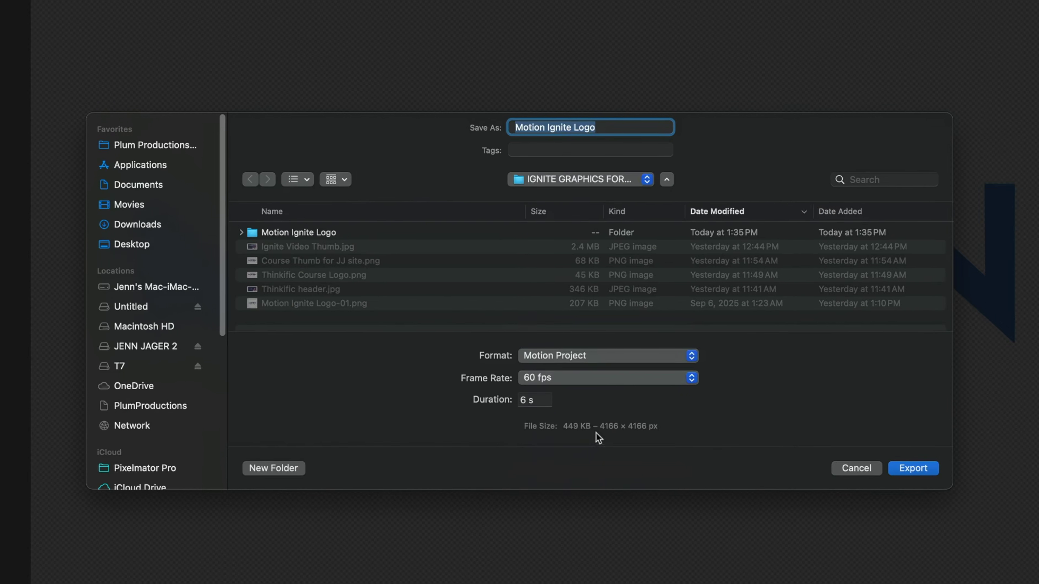
click(151, 342)
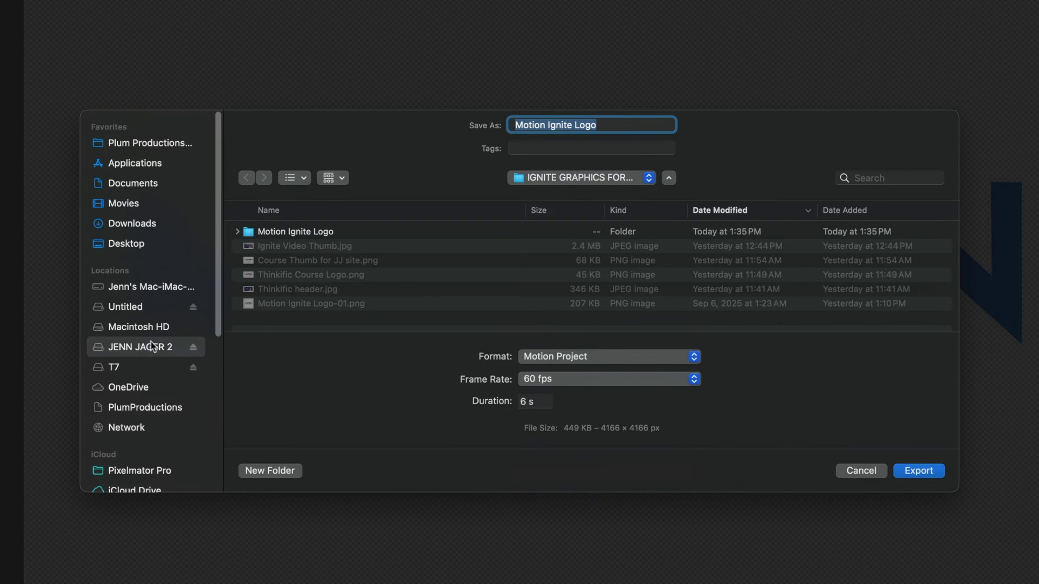
click(913, 470)
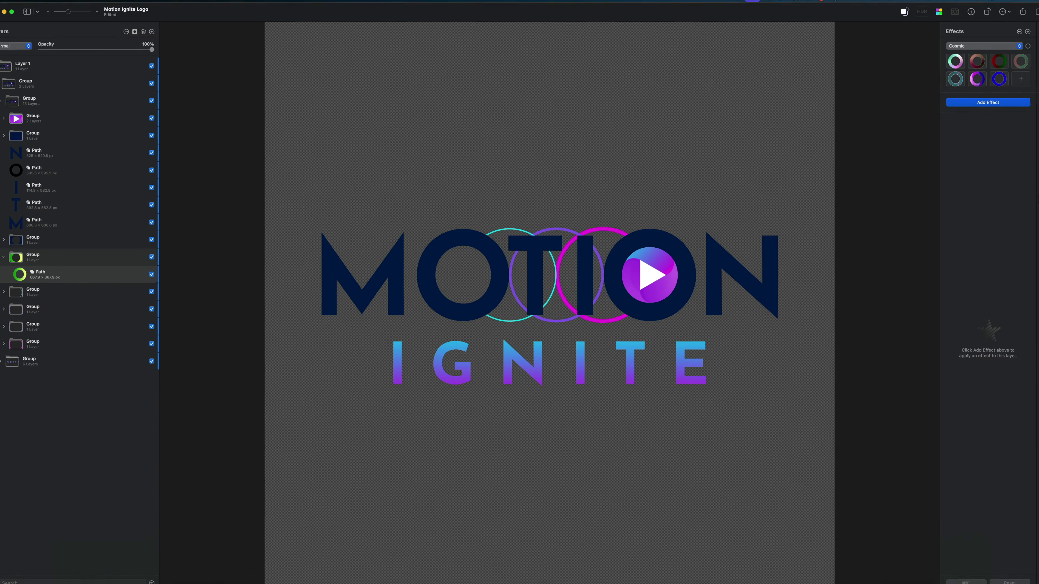
Open Motion Ignite Logo.motn from the exported Motion Ignite Logo folder on the external drive in Motion.
click(103, 562)
click(317, 256)
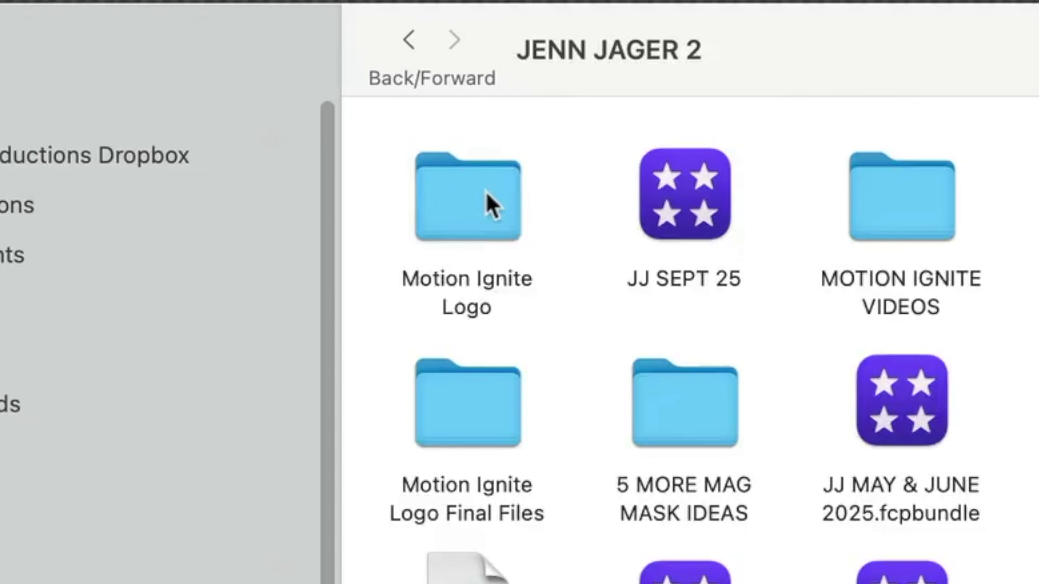
double_click(403, 139)
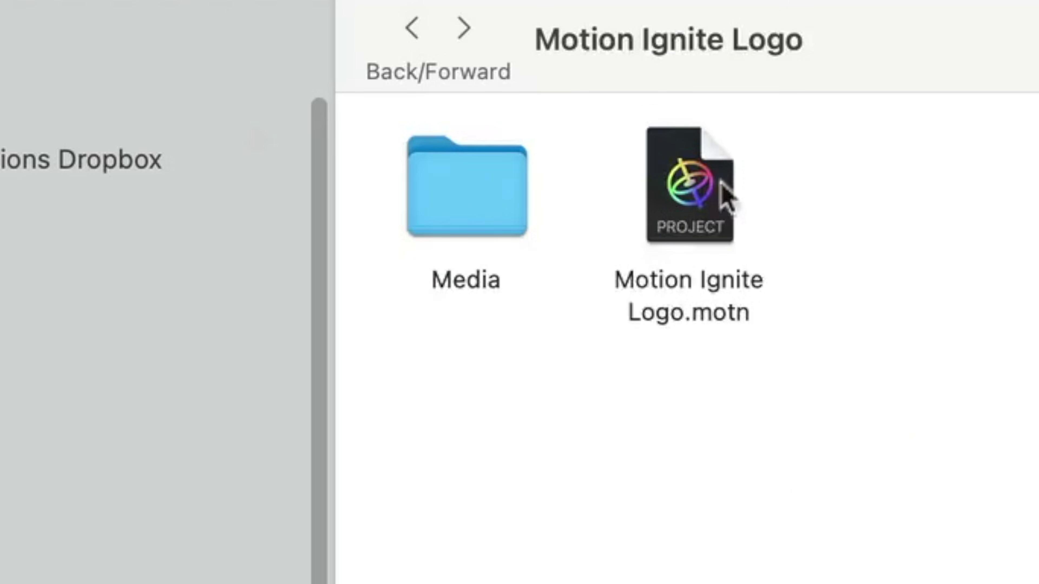
click(704, 197)
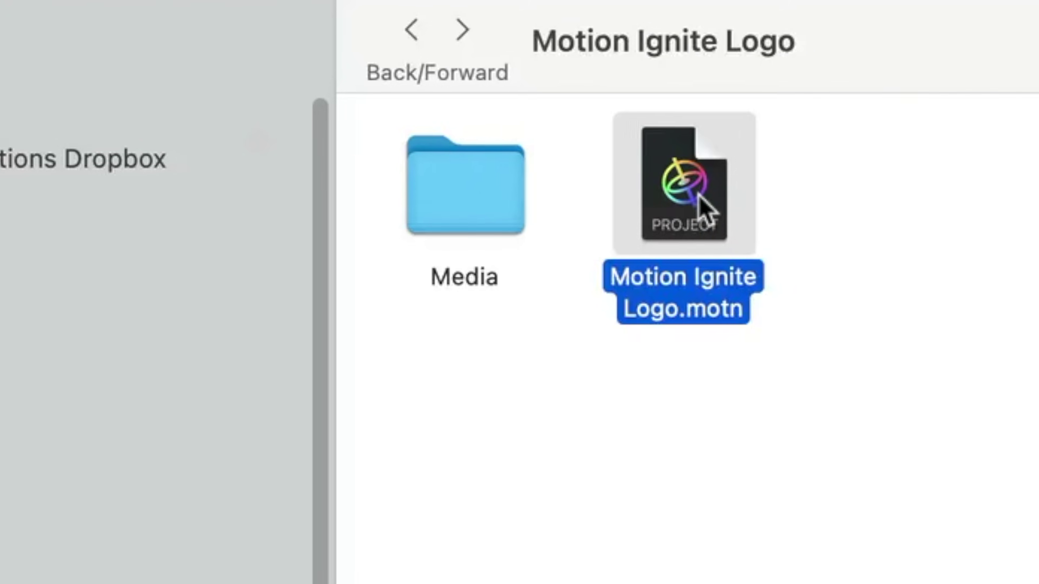
double_click(443, 139)
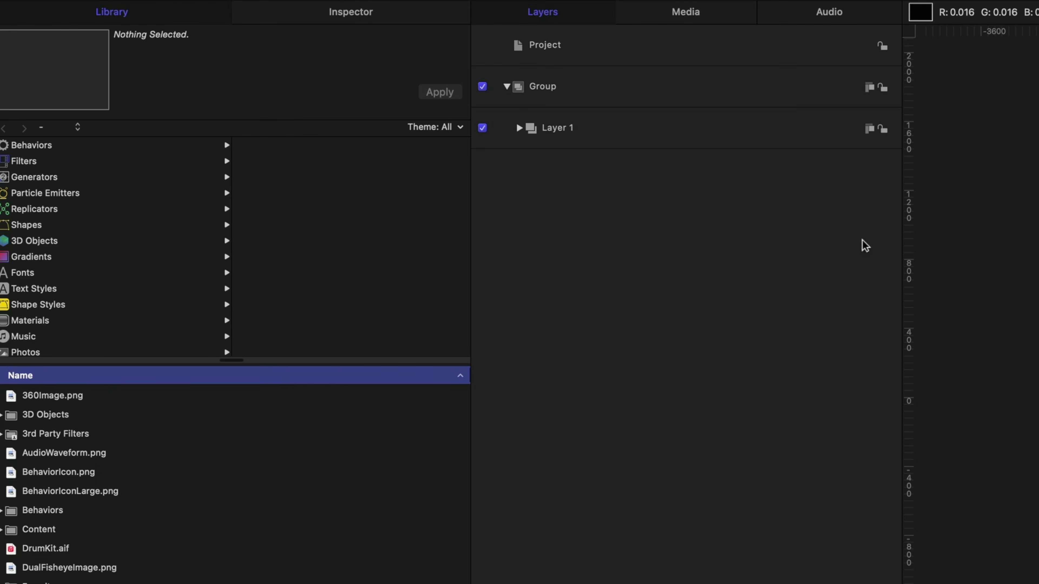
Set the project's properties to a width of 3840 and a height of 2160.
click(580, 43)
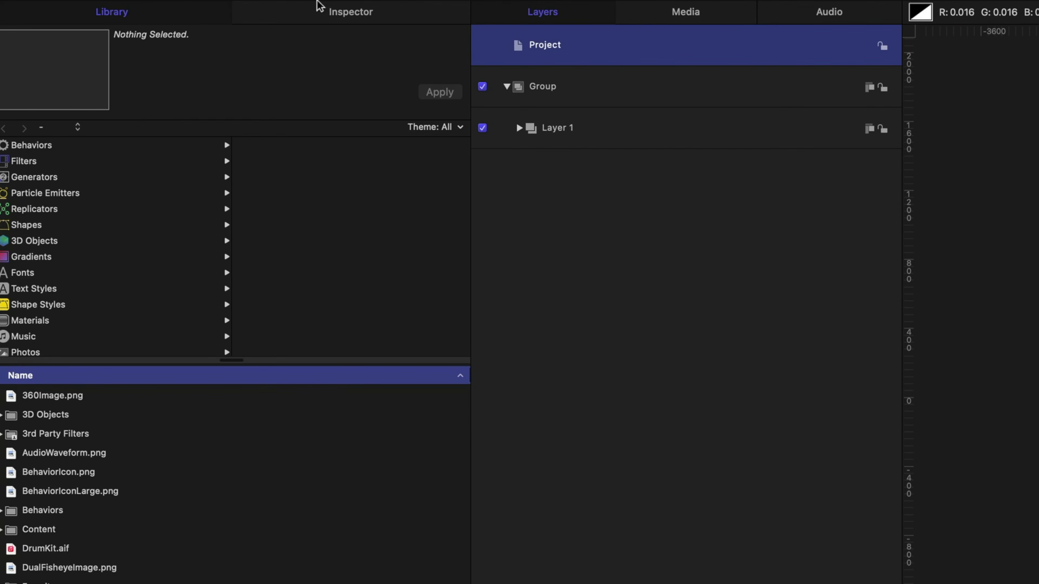
click(319, 13)
click(53, 130)
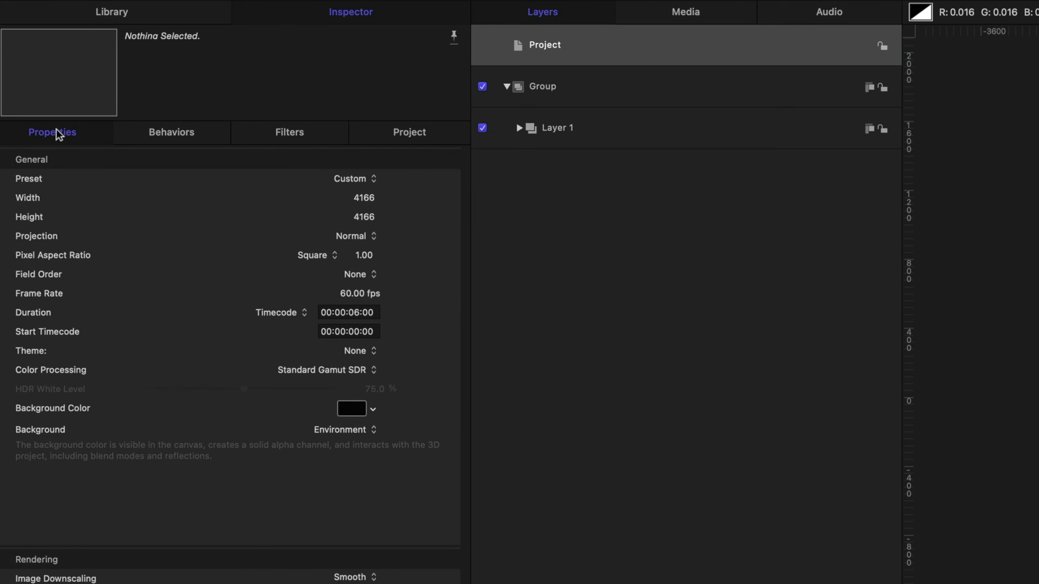
click(366, 199)
text(3840)
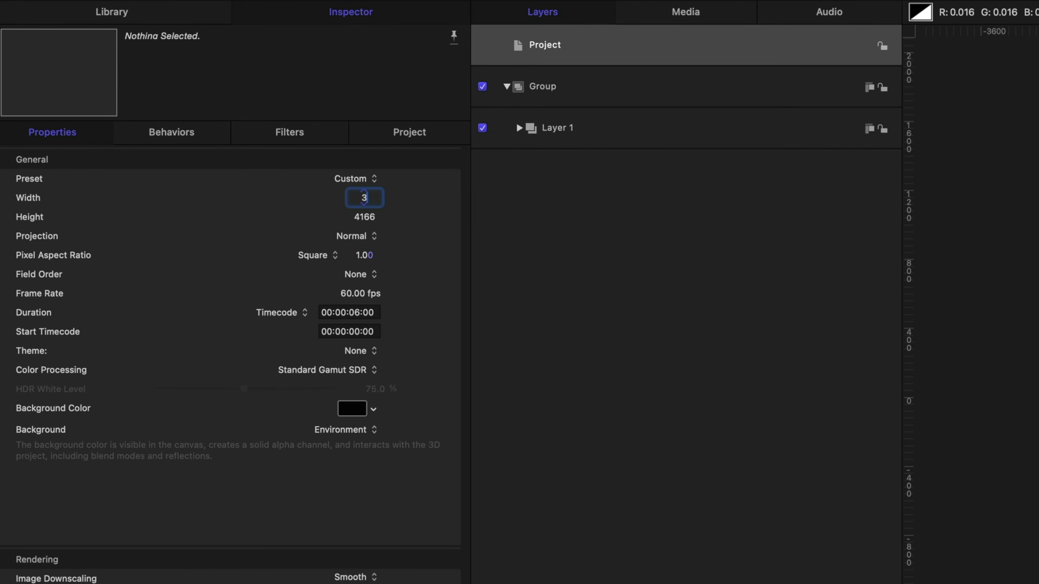
click(355, 217)
text(2160)
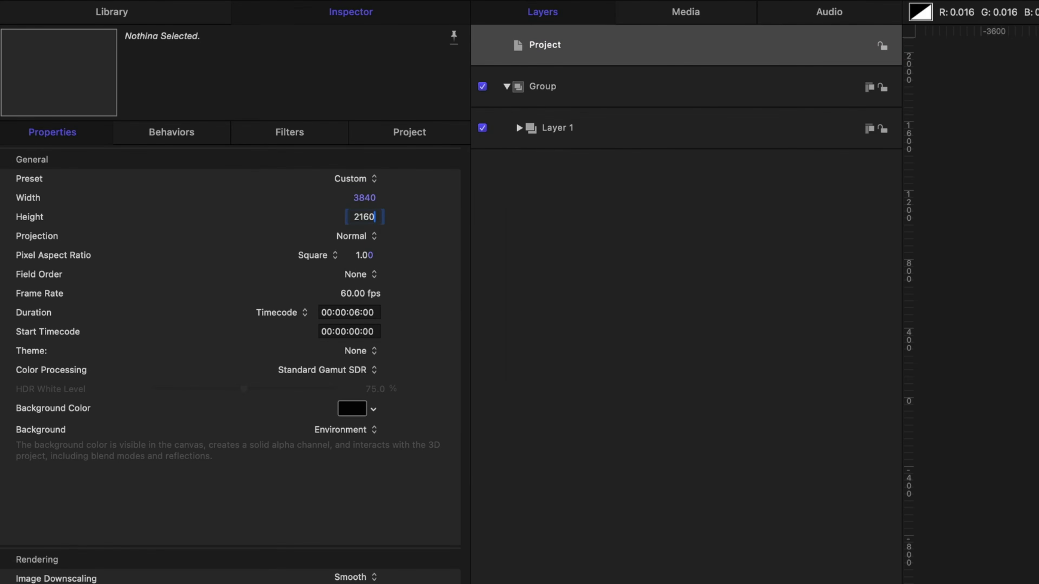
key(Return)
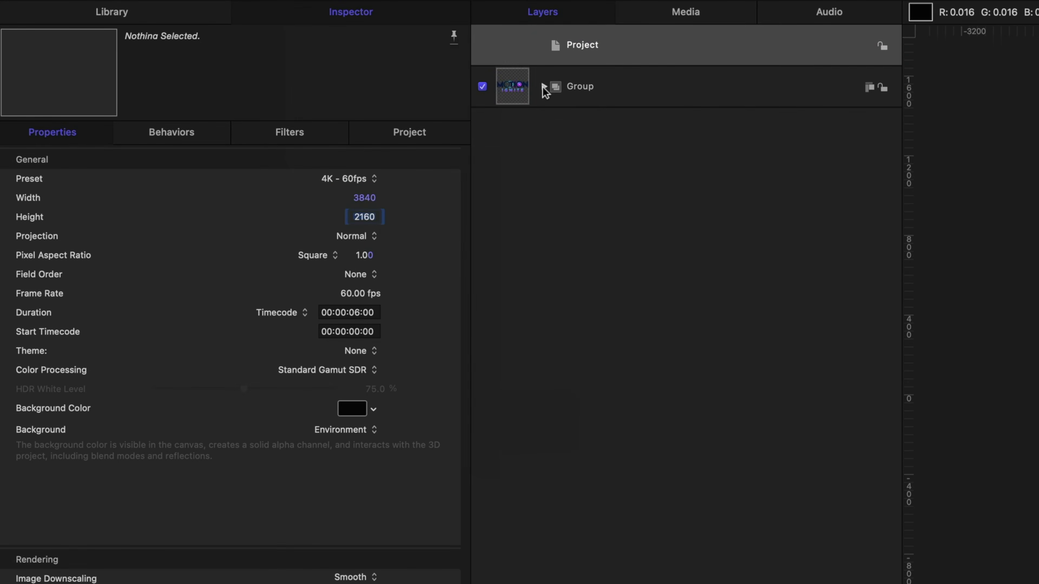
Expand the nested logo groups and examine the contents of the play icon and dark blue circle groups.
click(542, 87)
scroll(677, 221, down, 1)
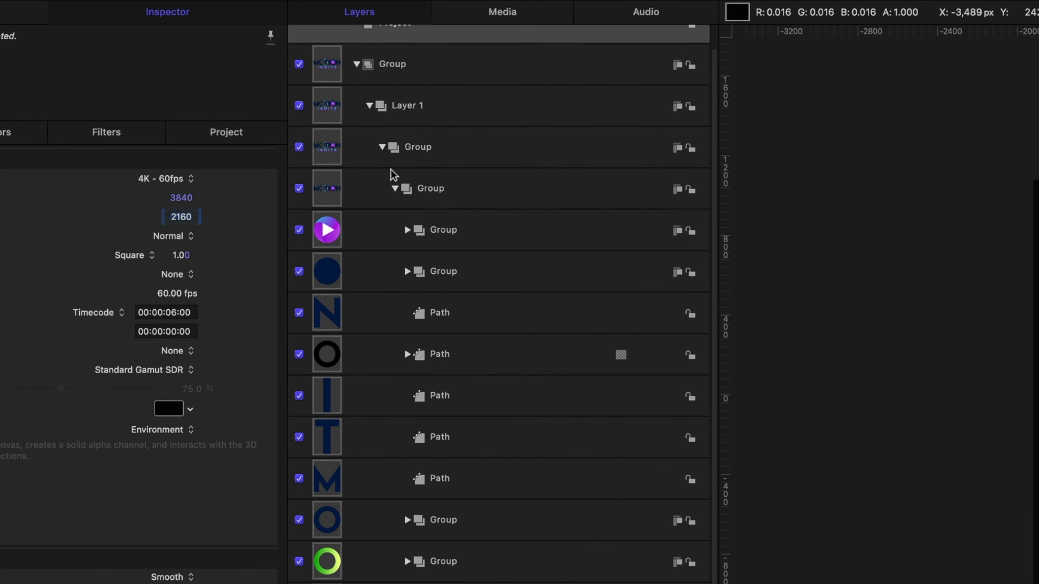
click(407, 230)
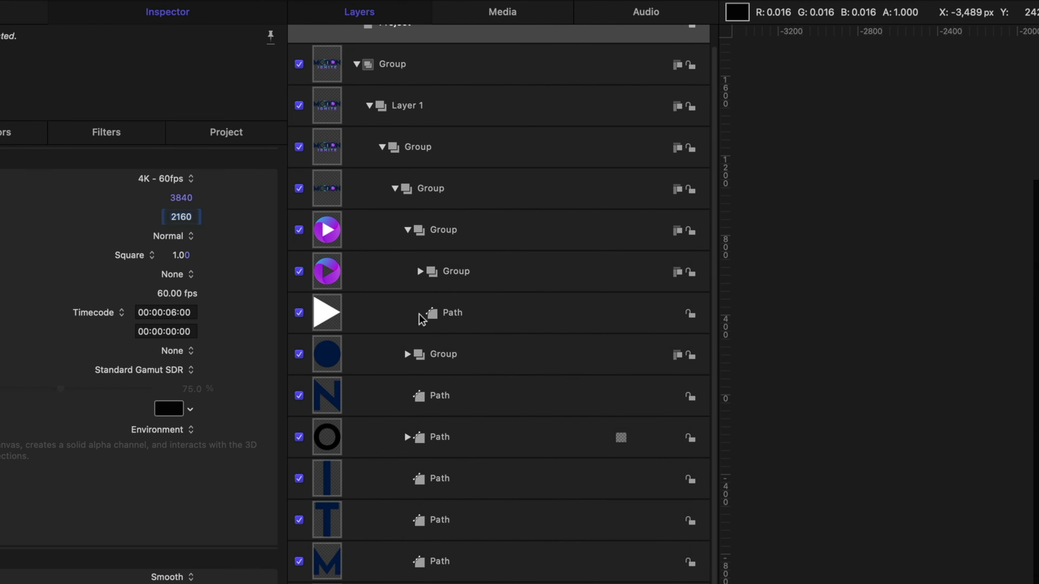
click(407, 354)
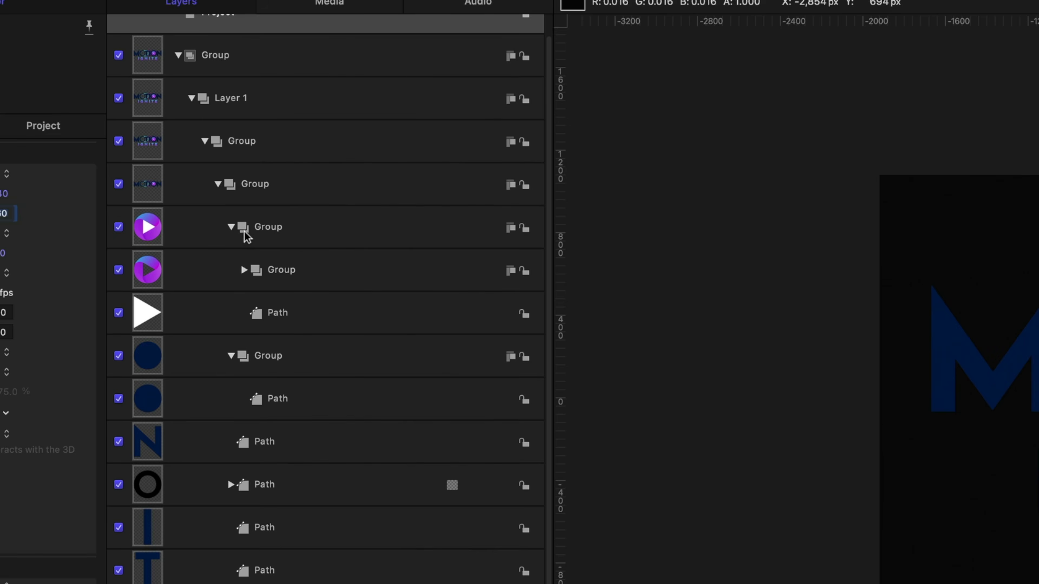
click(245, 270)
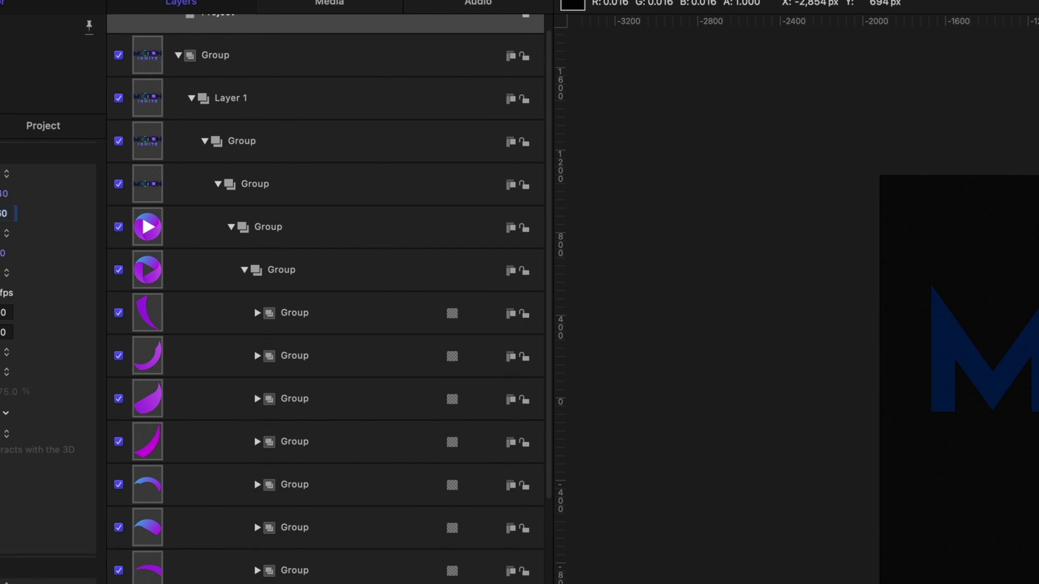
click(245, 270)
click(231, 228)
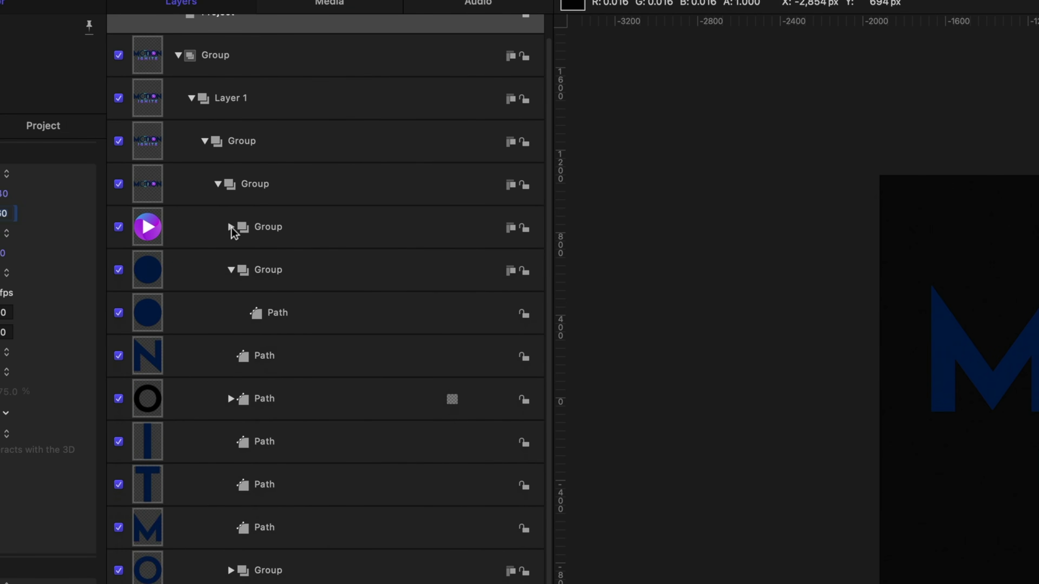
Group the play icon group with the dark blue circle group and rename the new group Play Button.
click(245, 227)
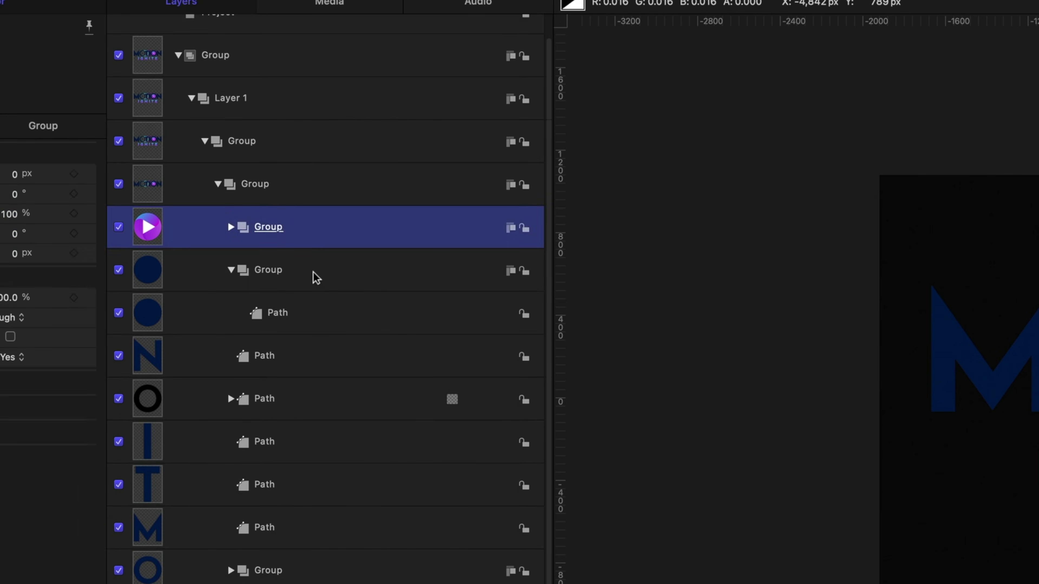
shift+click(313, 274)
right_click(313, 274)
click(360, 382)
double_click(293, 230)
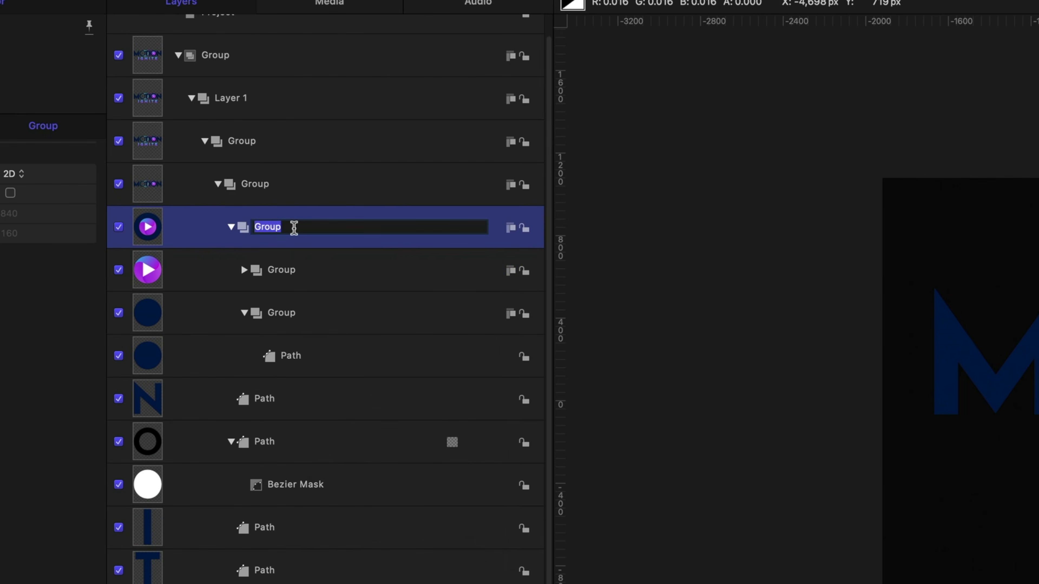
text(Play Button)
click(231, 227)
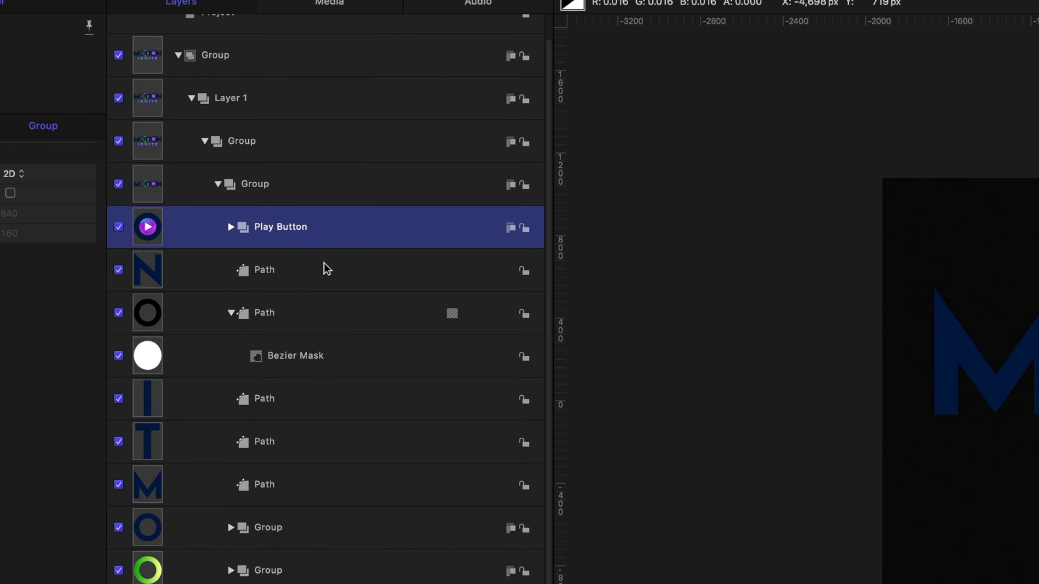
Toggle the black ring path's visibility to check its effect on the logo, and cut the path from the project.
click(335, 328)
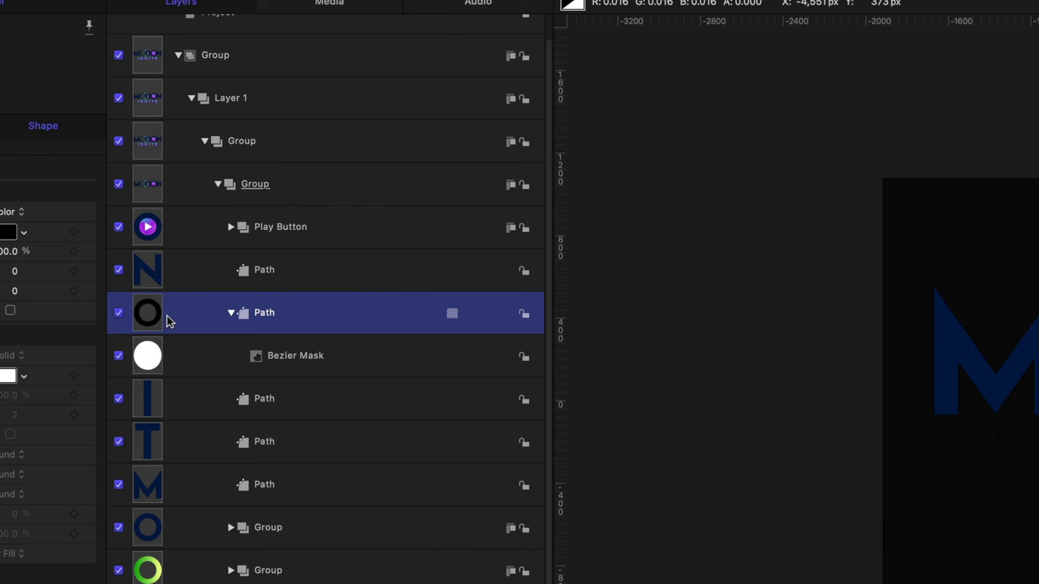
click(119, 312)
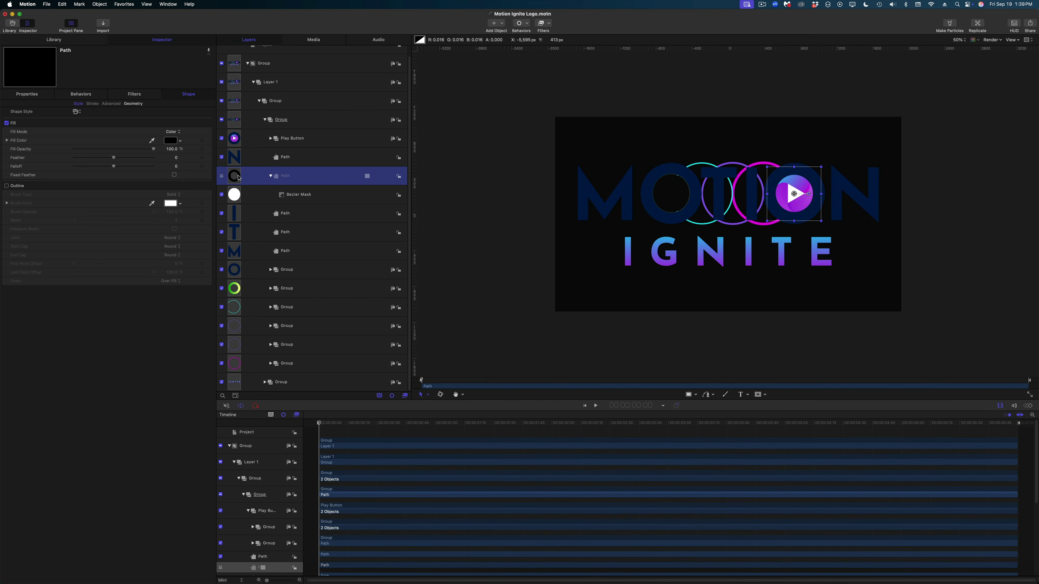
click(222, 176)
right_click(318, 175)
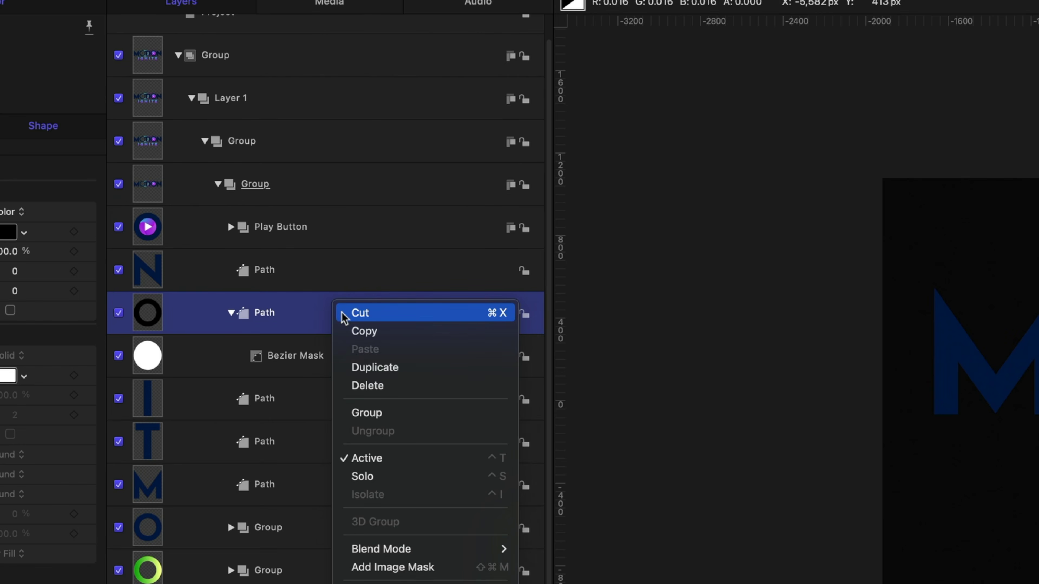
click(343, 314)
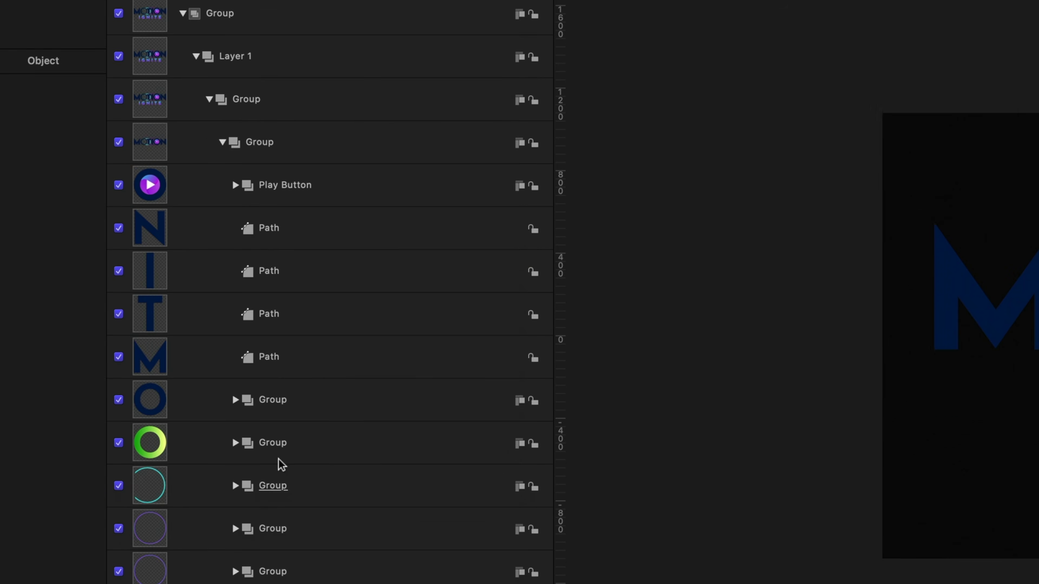
Check the contents of the green ring group and cut the group from the project.
click(284, 518)
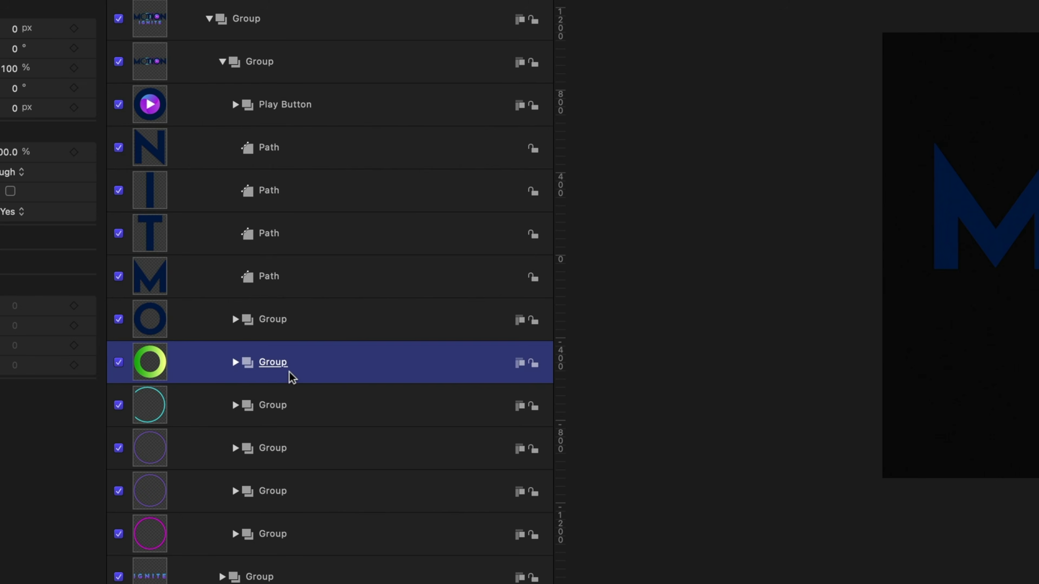
click(235, 362)
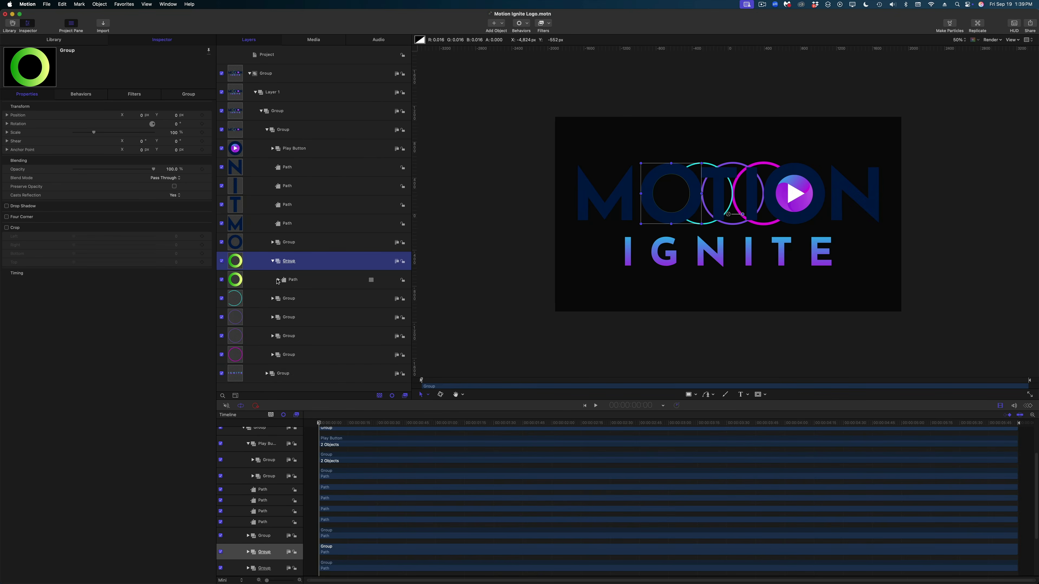
click(277, 281)
right_click(324, 264)
click(336, 265)
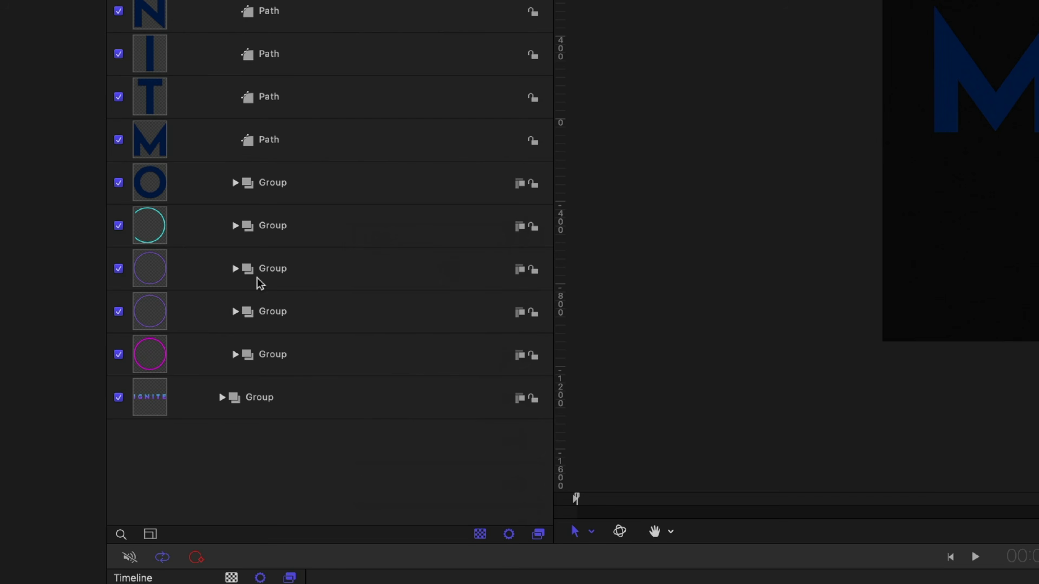
Toggle the visibility of the two purple ring groups to compare them, and cut the duplicate purple ring group from the project.
click(292, 282)
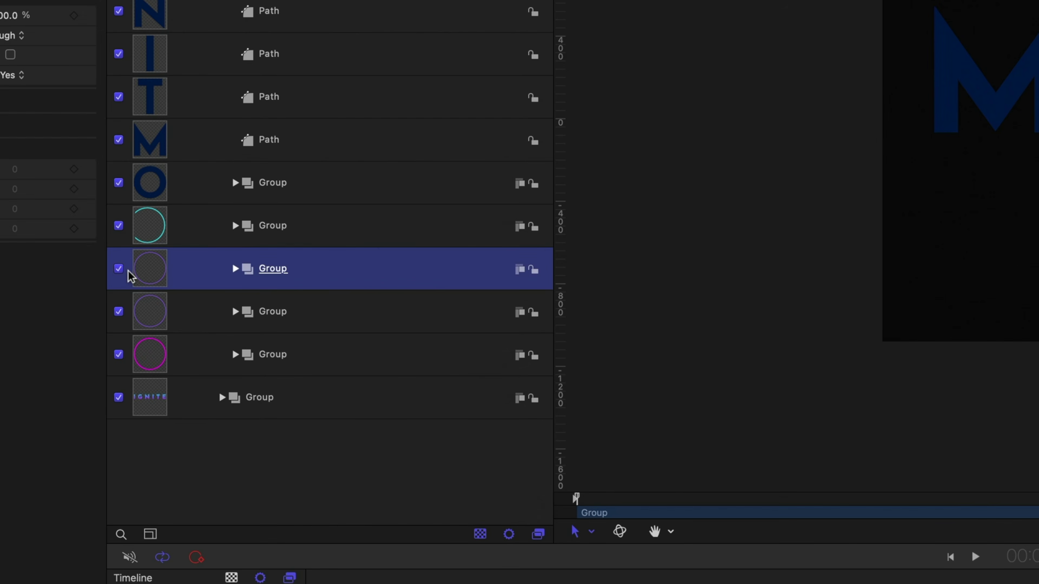
click(118, 268)
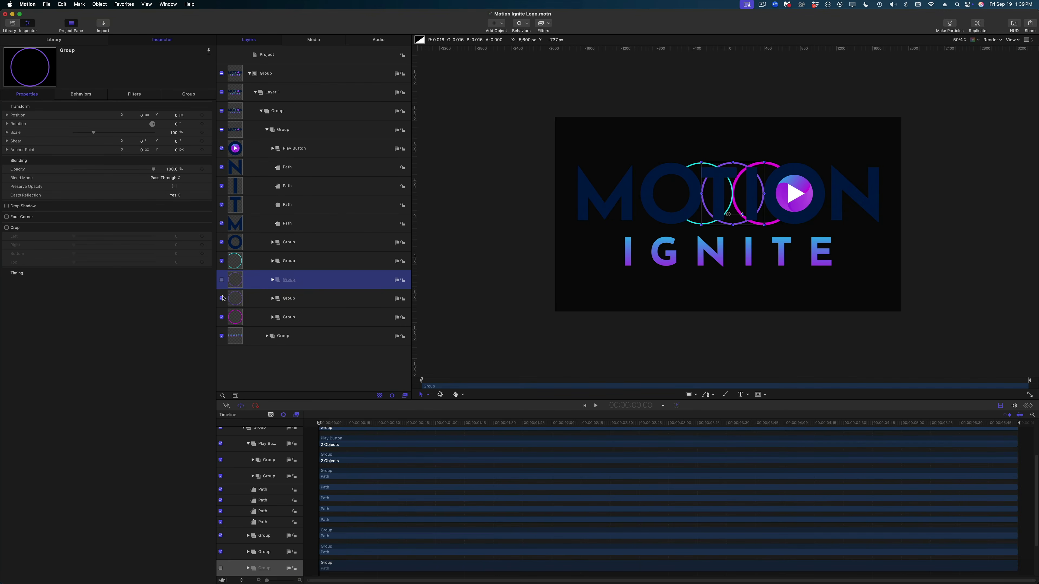
click(221, 299)
click(221, 299)
right_click(332, 285)
click(336, 285)
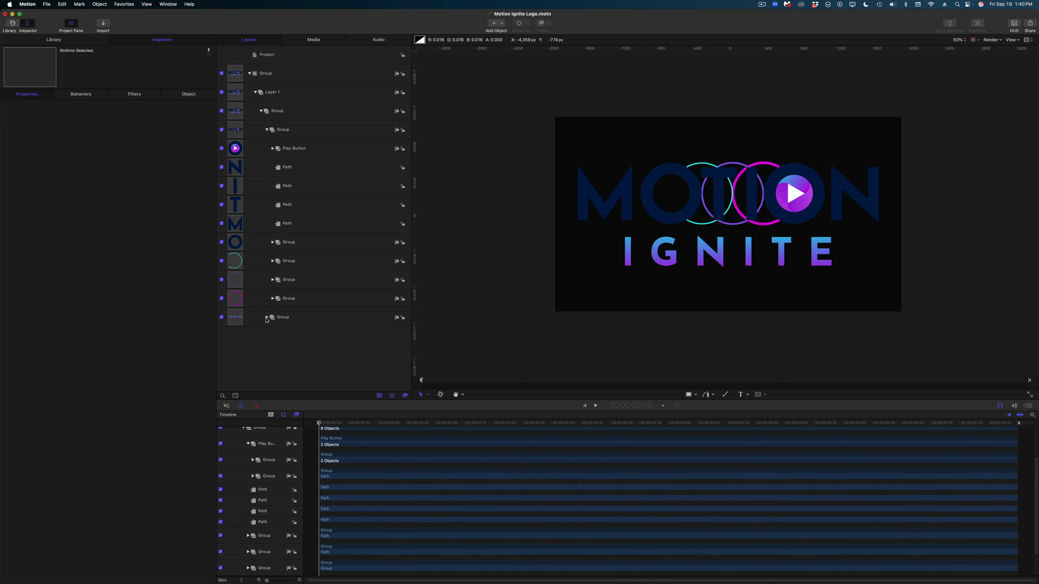
Check the letter paths inside the IGNITE group, collapse the group and hide it.
click(266, 318)
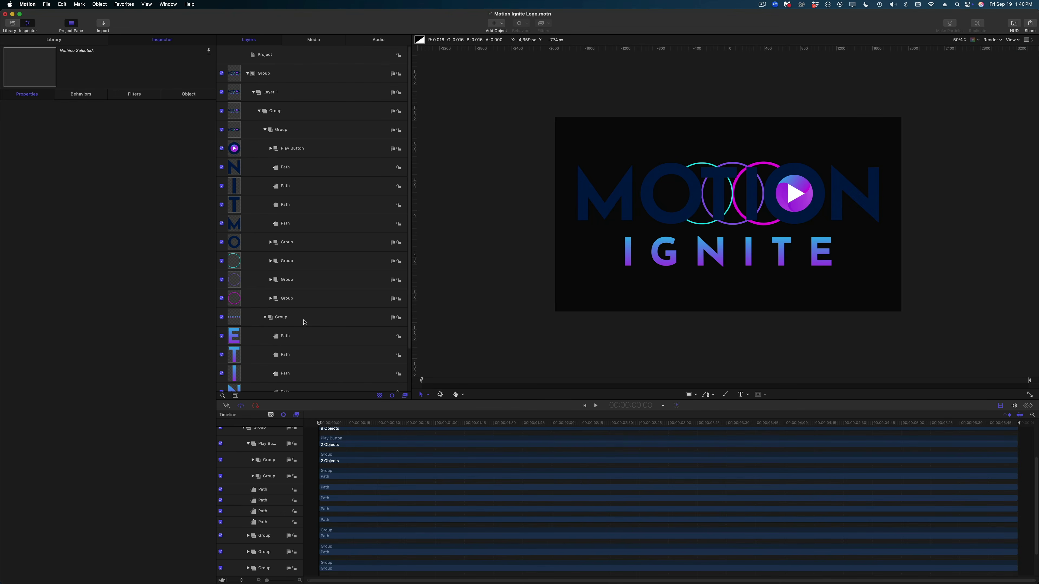
scroll(331, 329, down, 3)
click(235, 385)
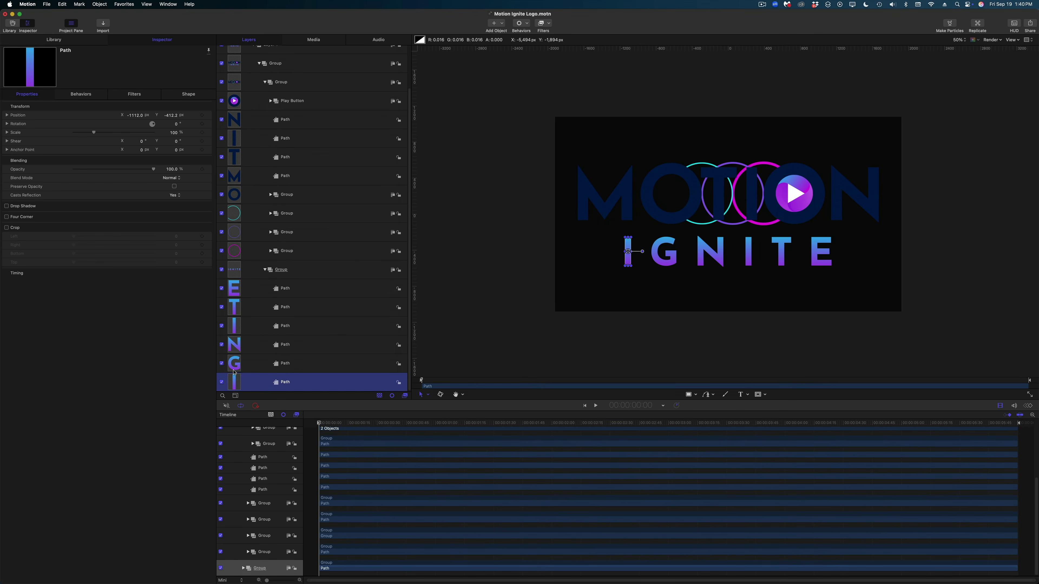
click(234, 364)
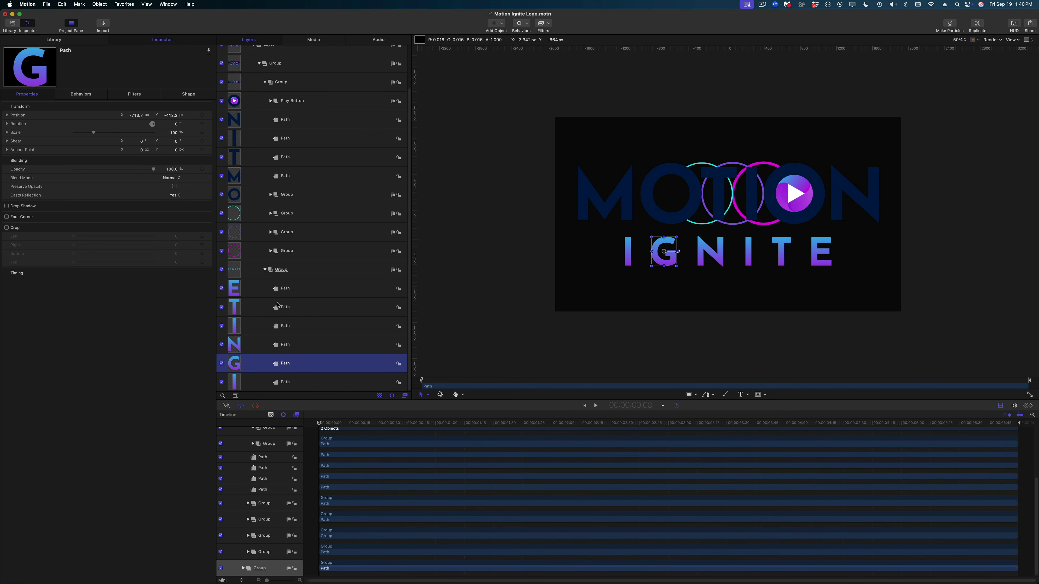
click(297, 308)
click(297, 289)
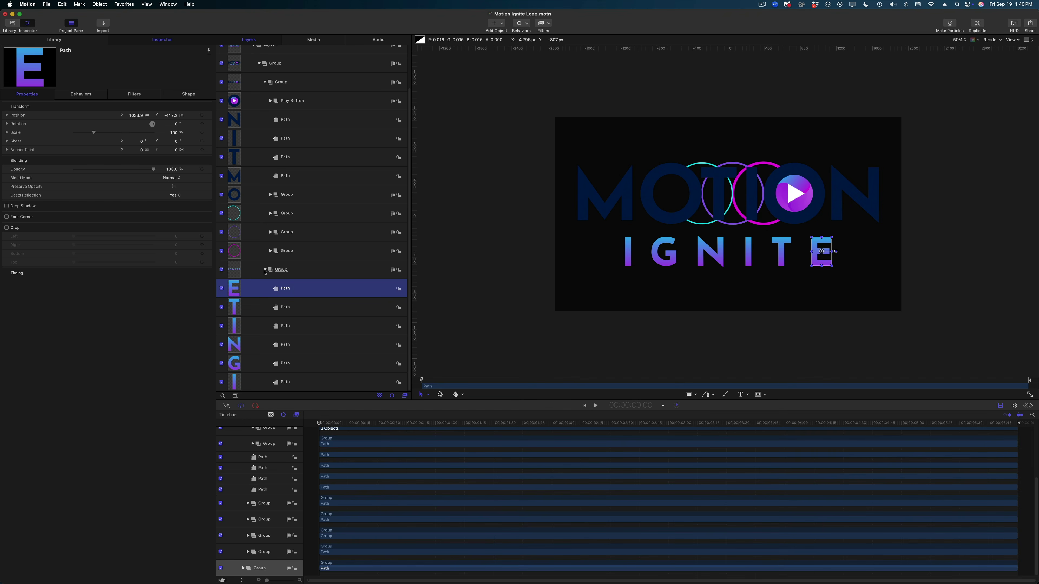
click(265, 270)
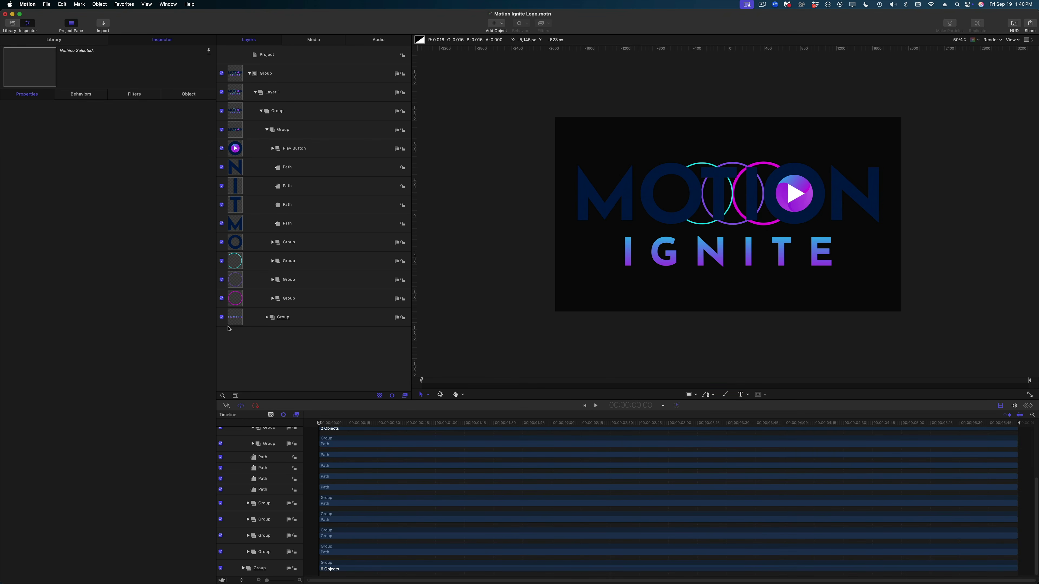
click(221, 317)
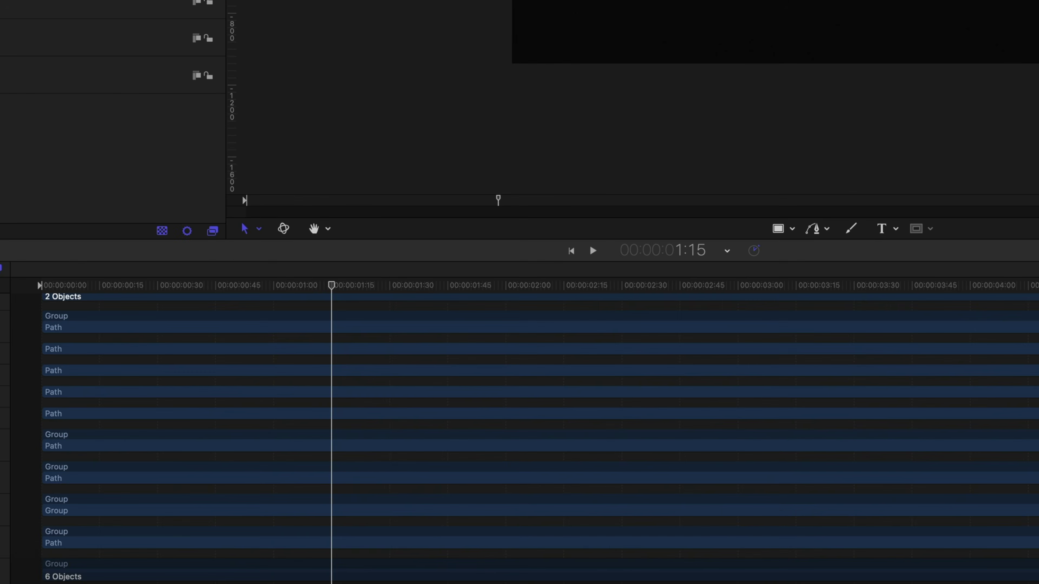
Keyframe Position X for all layers from Play Button to the magenta ring group at 1:15, and set it to 0 px at frame 25.
click(67, 299)
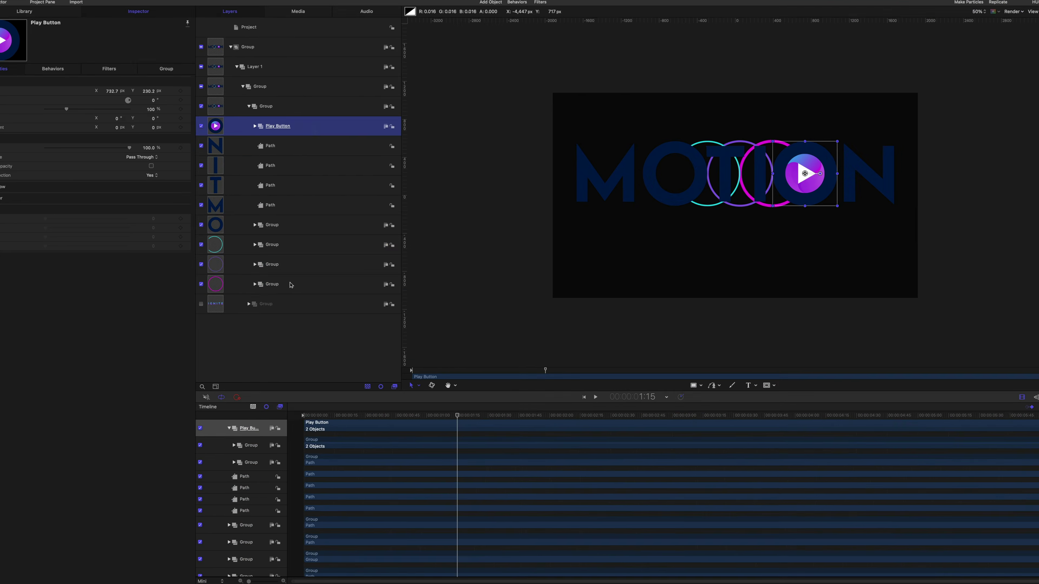
shift+click(305, 299)
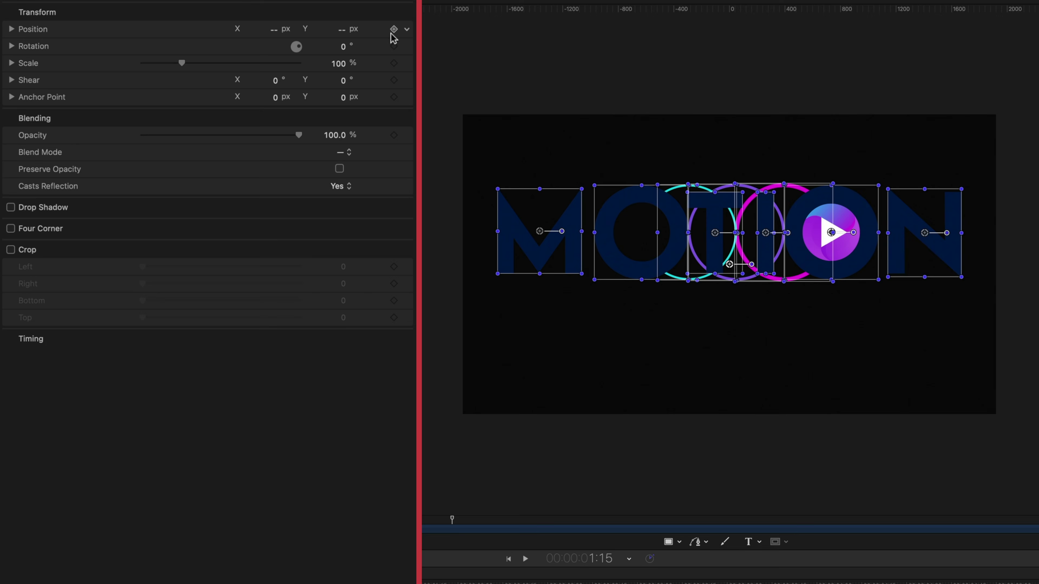
click(11, 28)
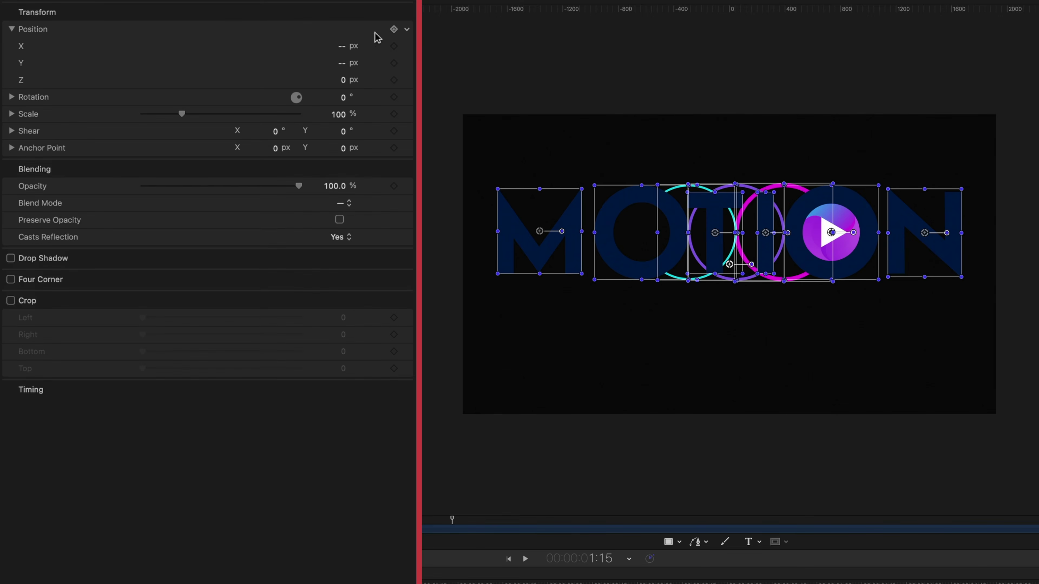
click(394, 46)
drag(465, 423, 370, 425)
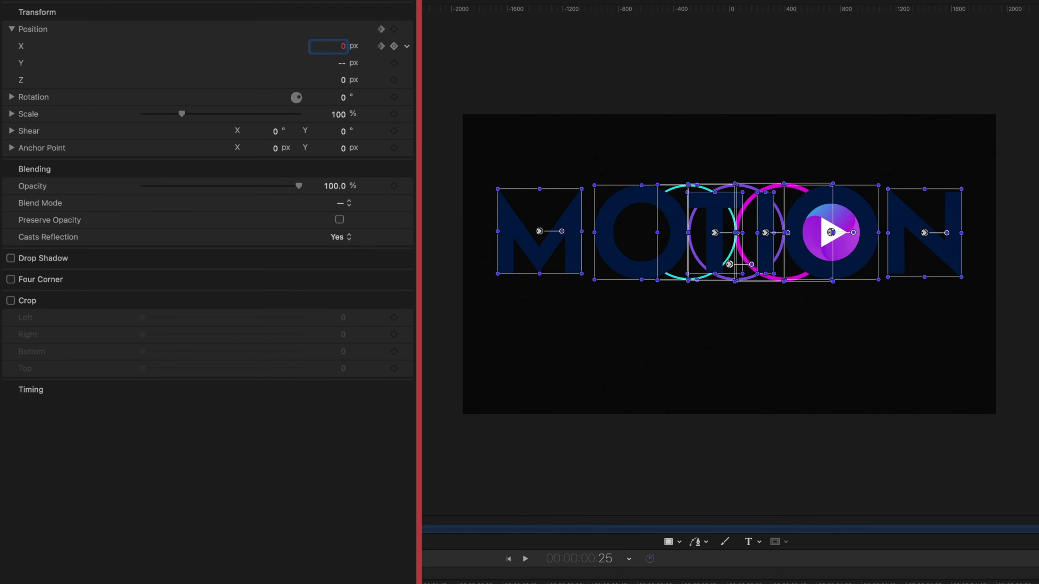
key(Return)
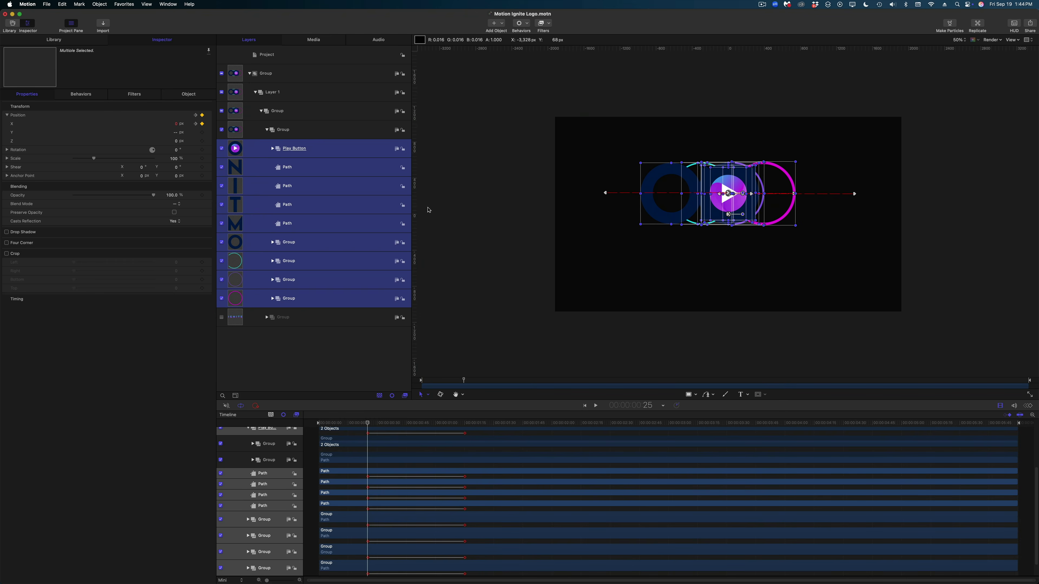
Add a vertical and a horizontal guide crossing at the centre of the canvas.
drag(414, 214, 728, 240)
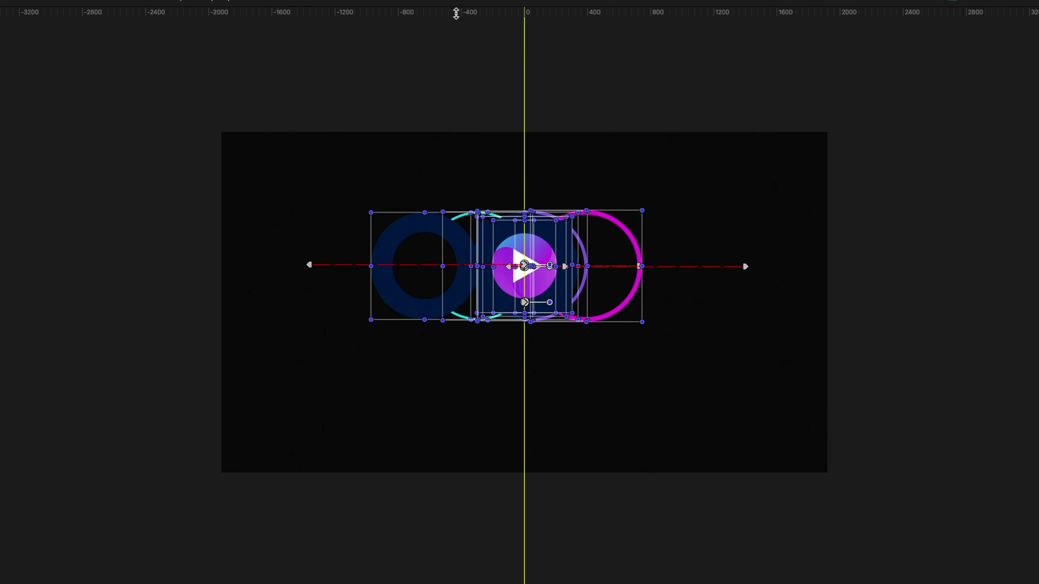
drag(689, 49, 689, 197)
drag(457, 277, 462, 305)
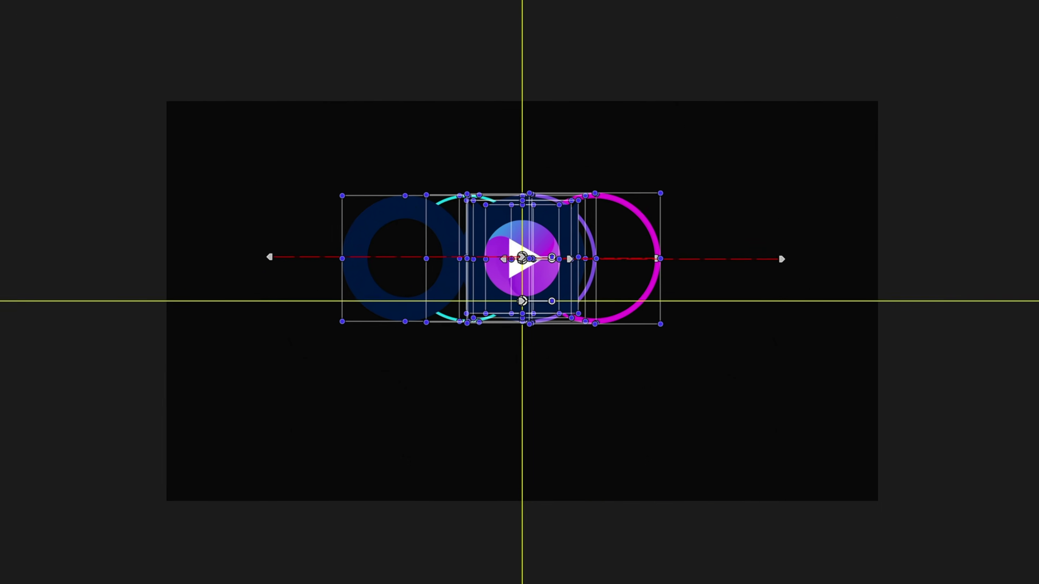
Examine how the Play Button and the N, I, T and M paths line up with the vertical guide at frame 25.
click(549, 223)
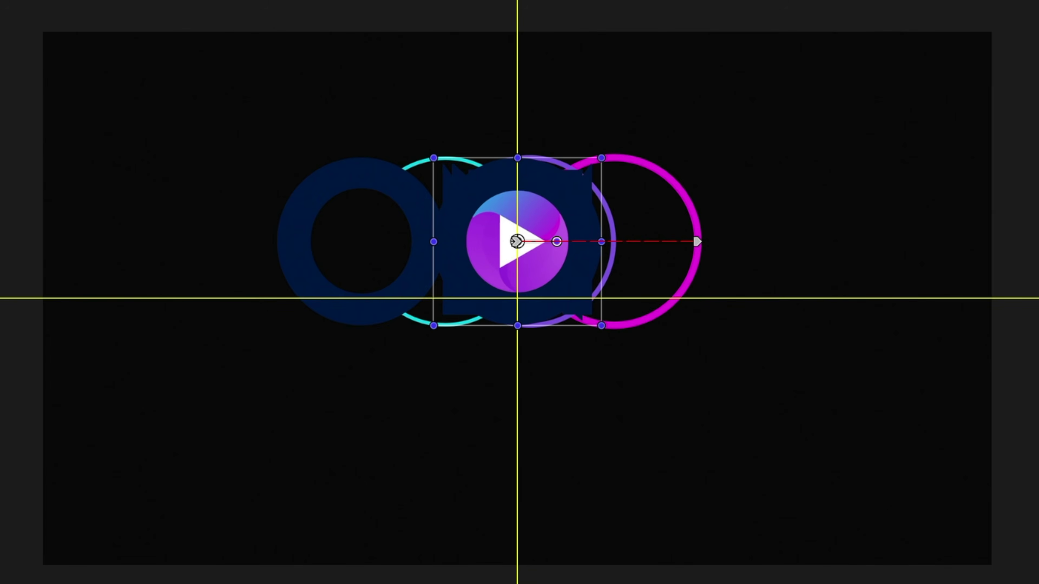
key(Down)
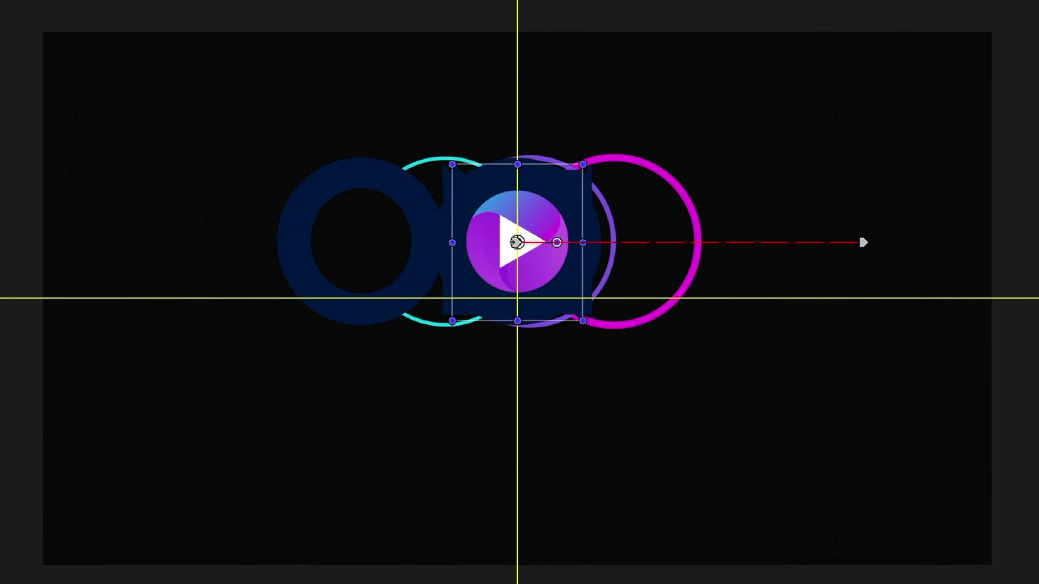
click(312, 188)
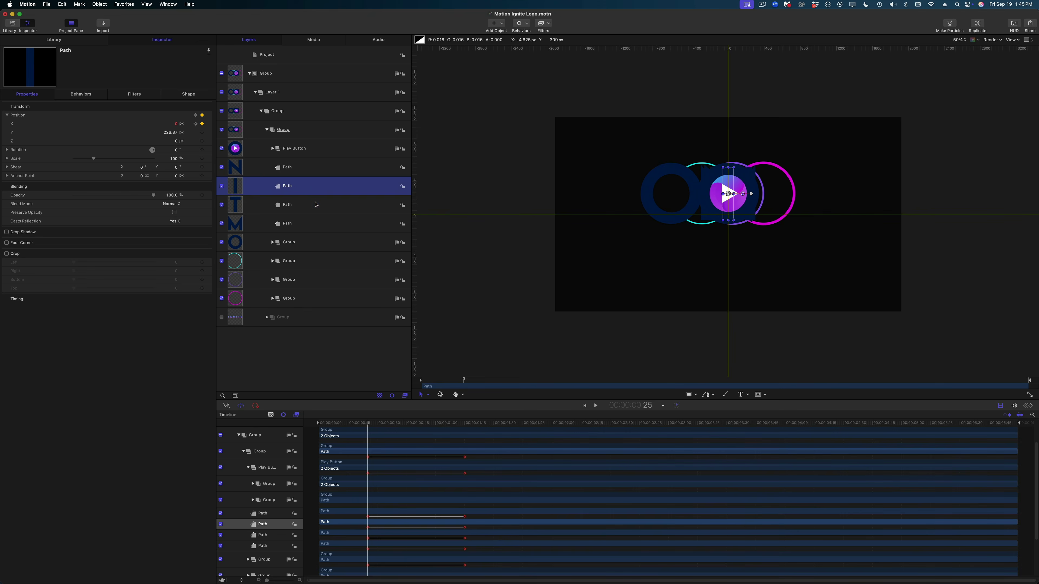
click(316, 205)
click(315, 229)
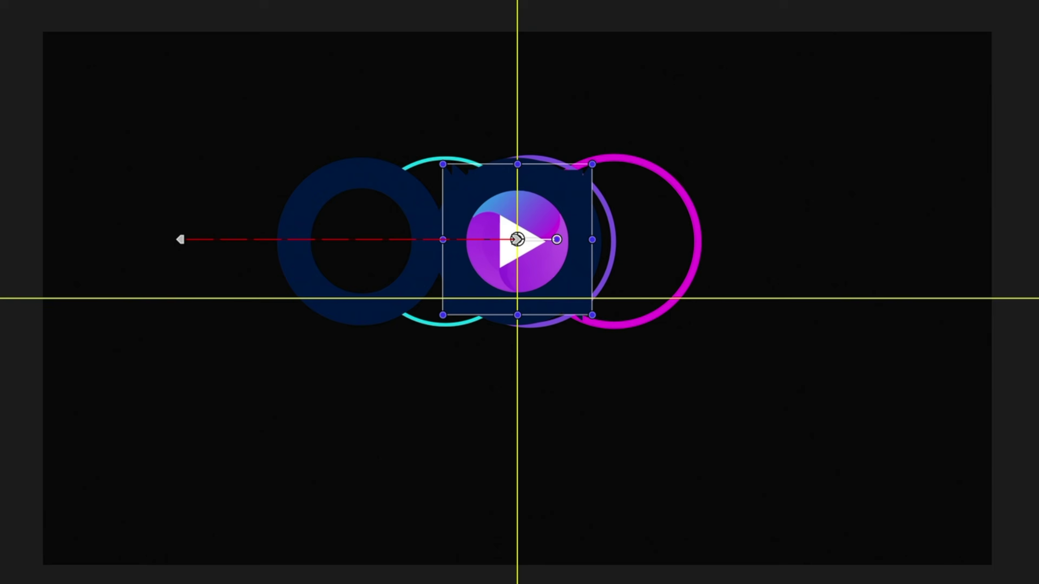
At frame 25, shift the O group and the cyan, purple and magenta ring groups horizontally onto the vertical guide, and play back the animation.
click(315, 243)
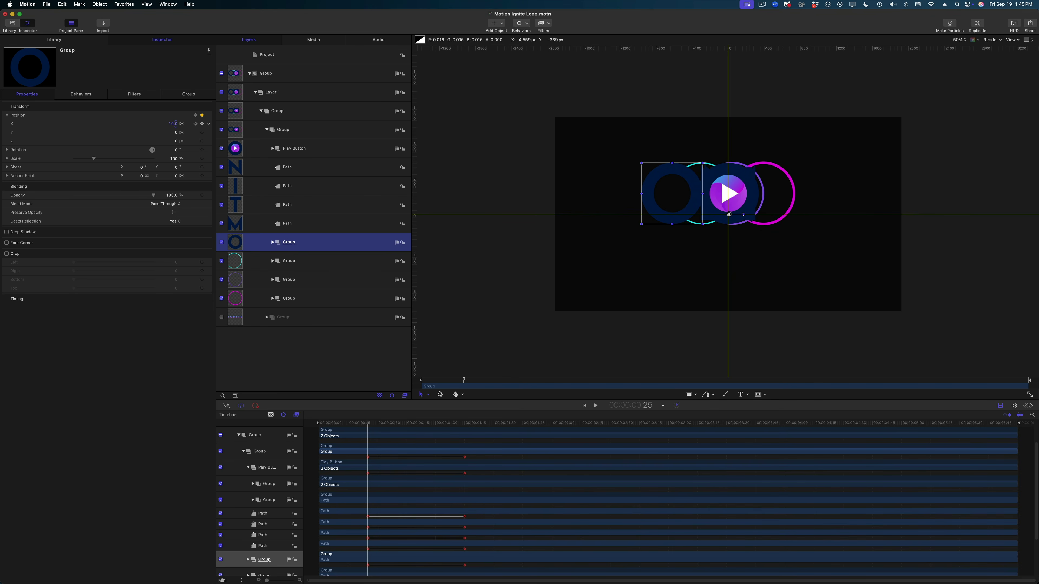
drag(176, 124, 427, 123)
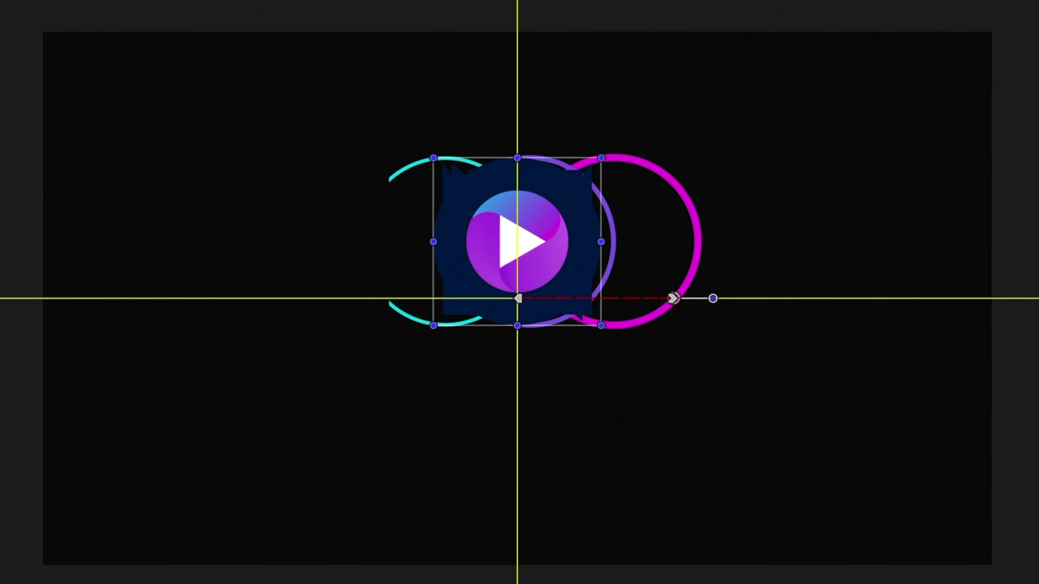
click(460, 242)
drag(459, 242, 516, 241)
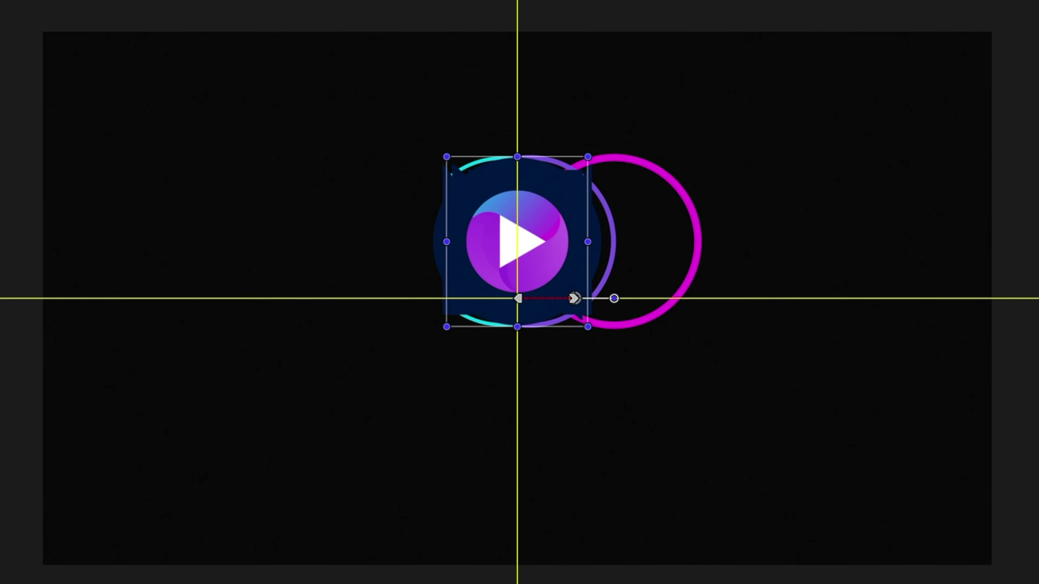
click(613, 241)
drag(613, 241, 602, 241)
drag(698, 241, 600, 241)
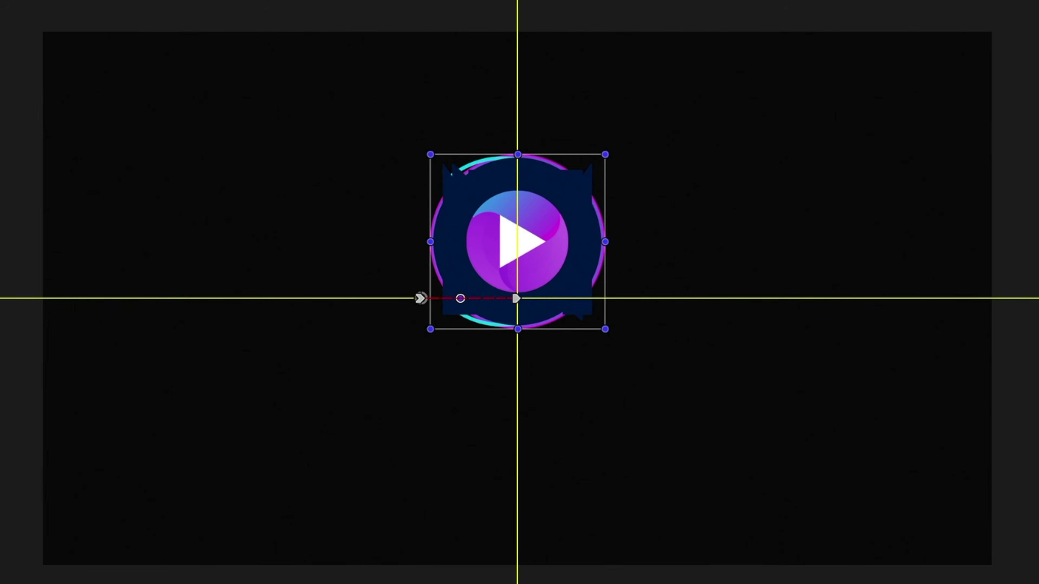
key(space)
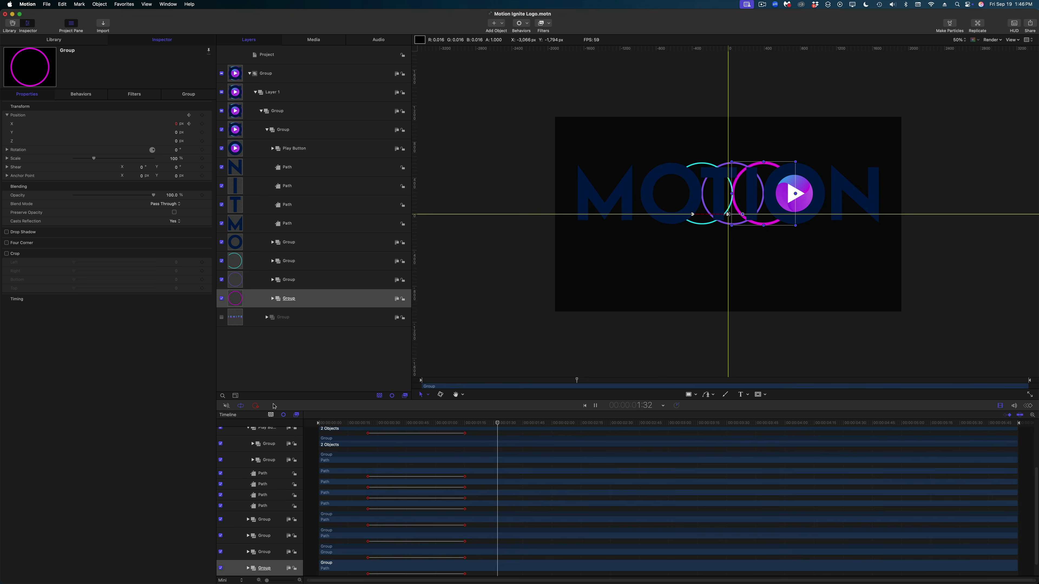
click(358, 424)
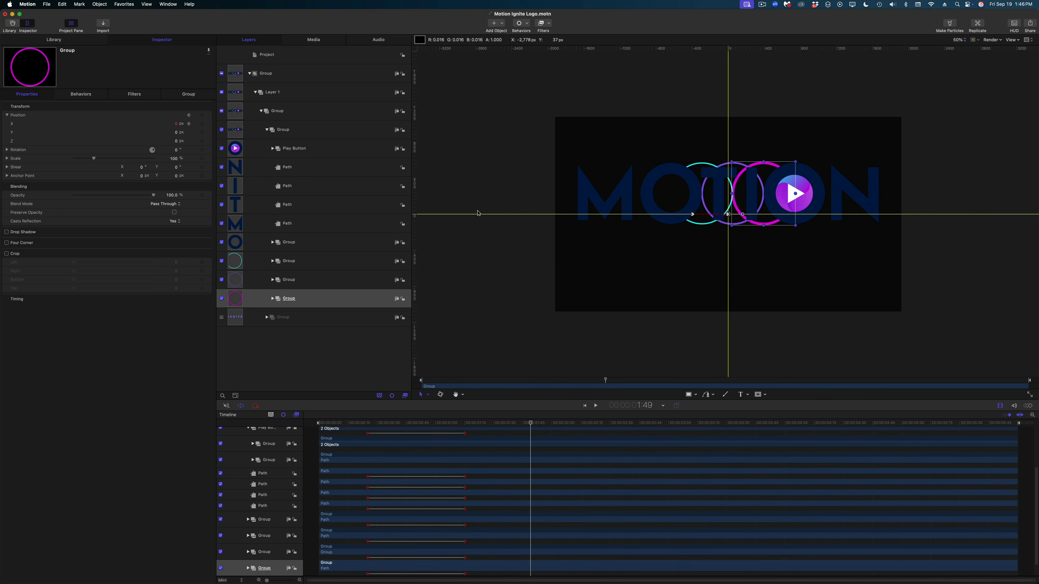
Remove both guides from the canvas and play back the logo animation.
click(479, 217)
drag(477, 215, 556, 3)
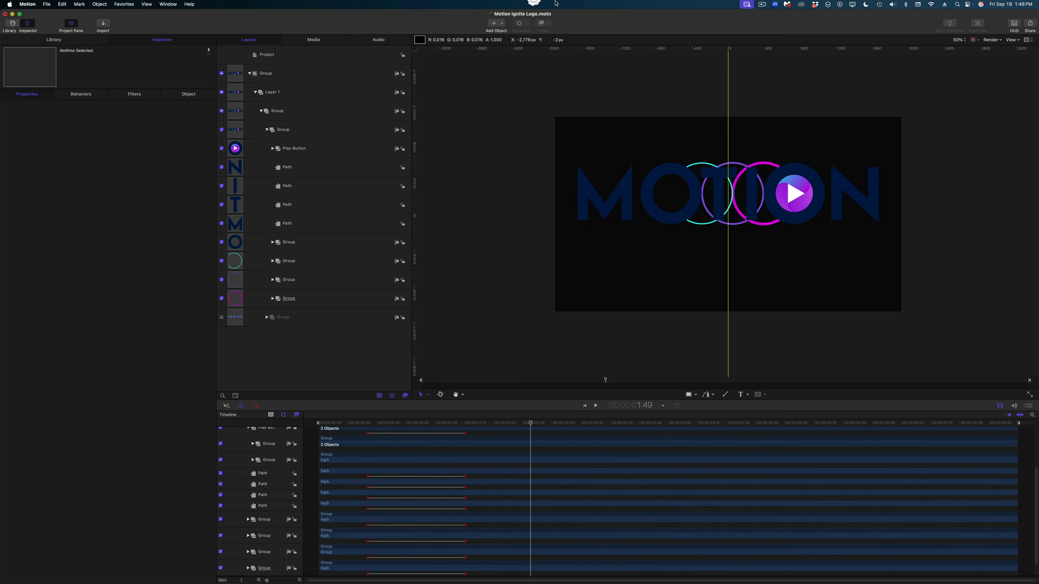
drag(728, 84, 5, 74)
drag(427, 423, 356, 422)
key(space)
key(space)
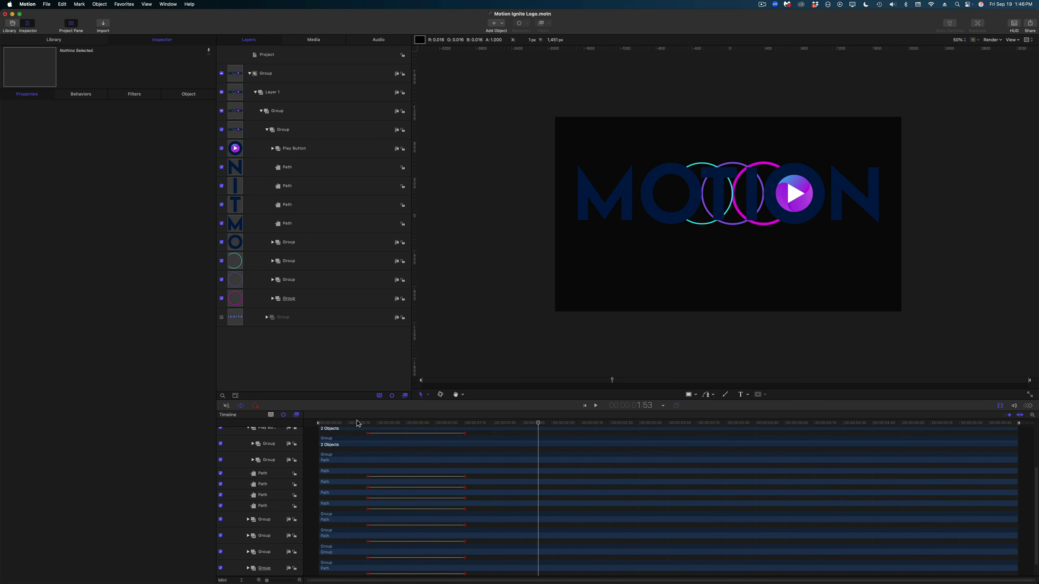
In the Keyframe Editor, ease the ending Position X keyframes of all MOTION layers by extending their Bezier handles back towards the starting keyframes.
click(1029, 407)
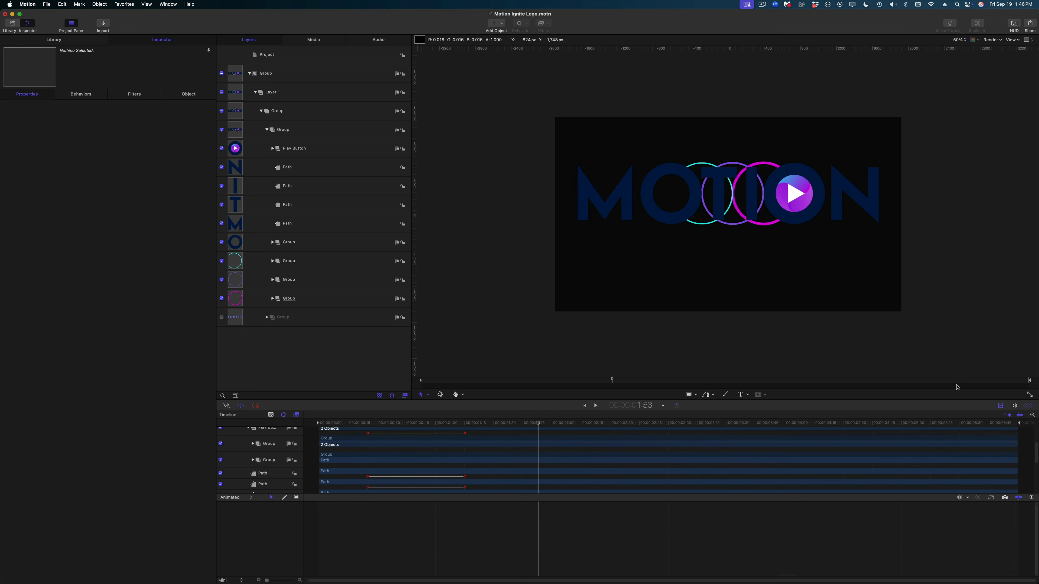
click(288, 148)
shift+click(288, 298)
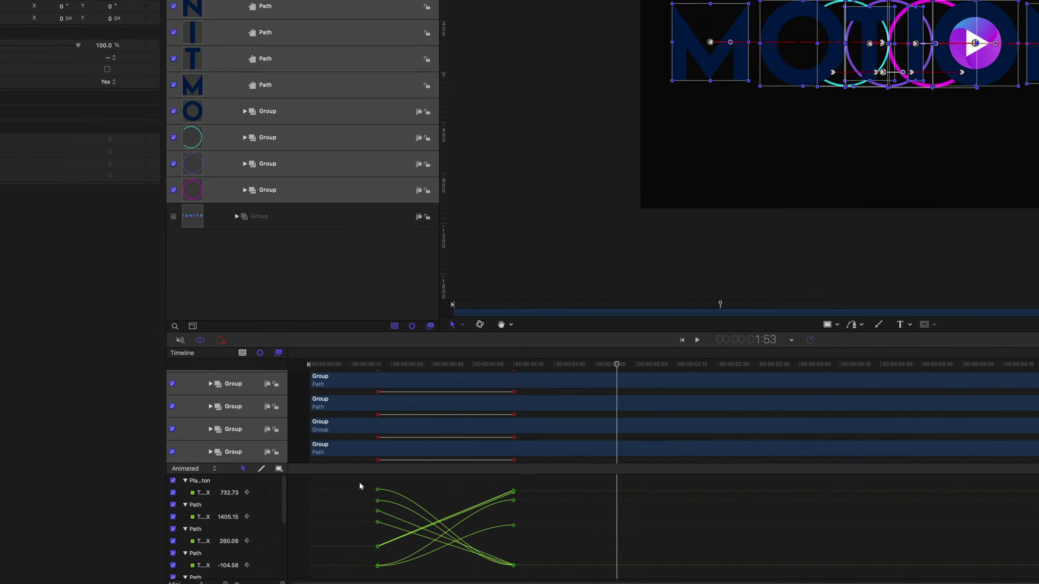
drag(349, 506, 394, 569)
drag(487, 564, 506, 559)
drag(591, 409, 666, 575)
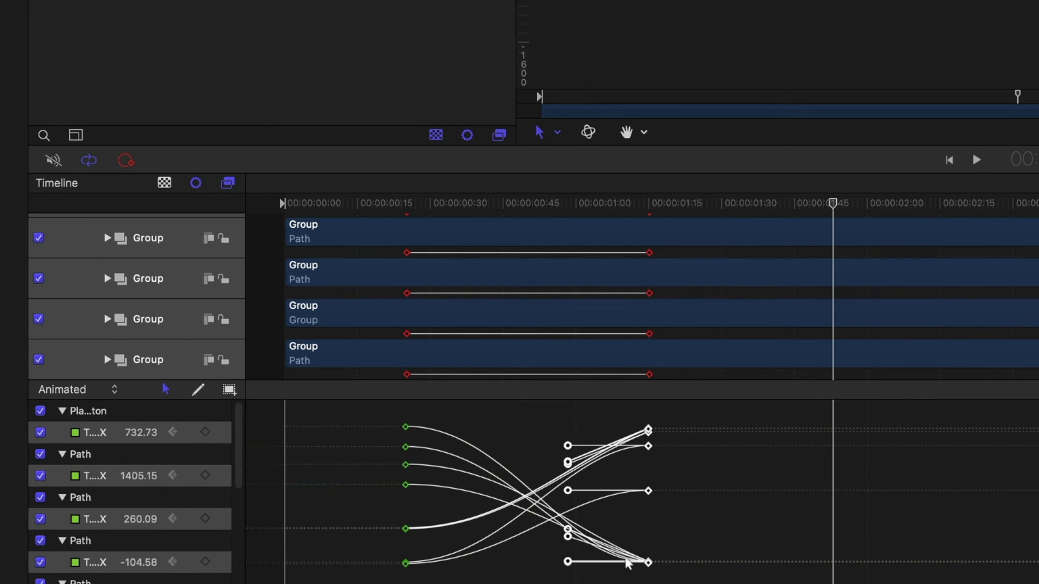
drag(568, 564, 453, 563)
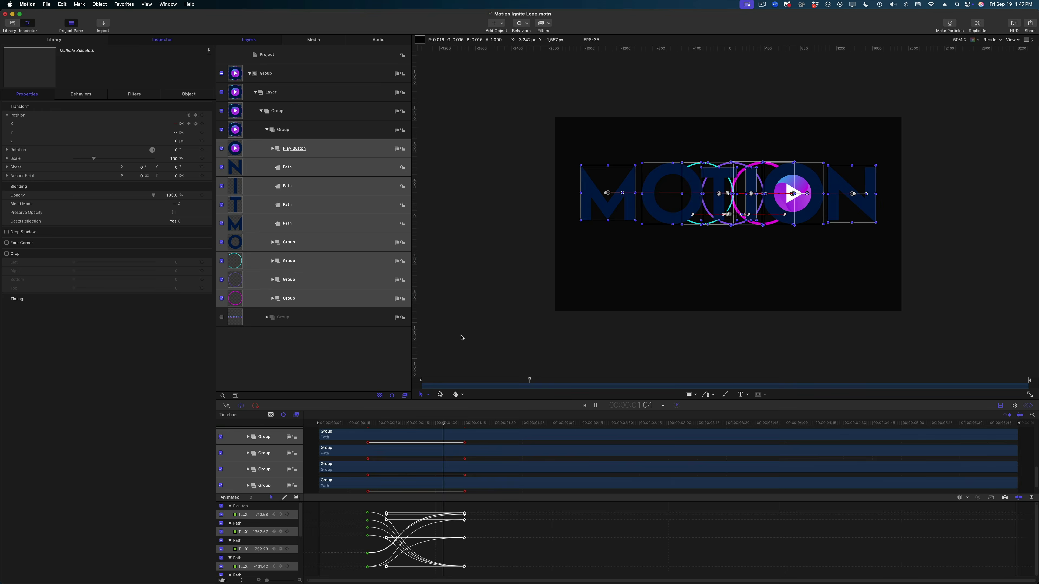
Deselect the layers and play back the eased logo animation from just before its first keyframes.
key(space)
click(430, 361)
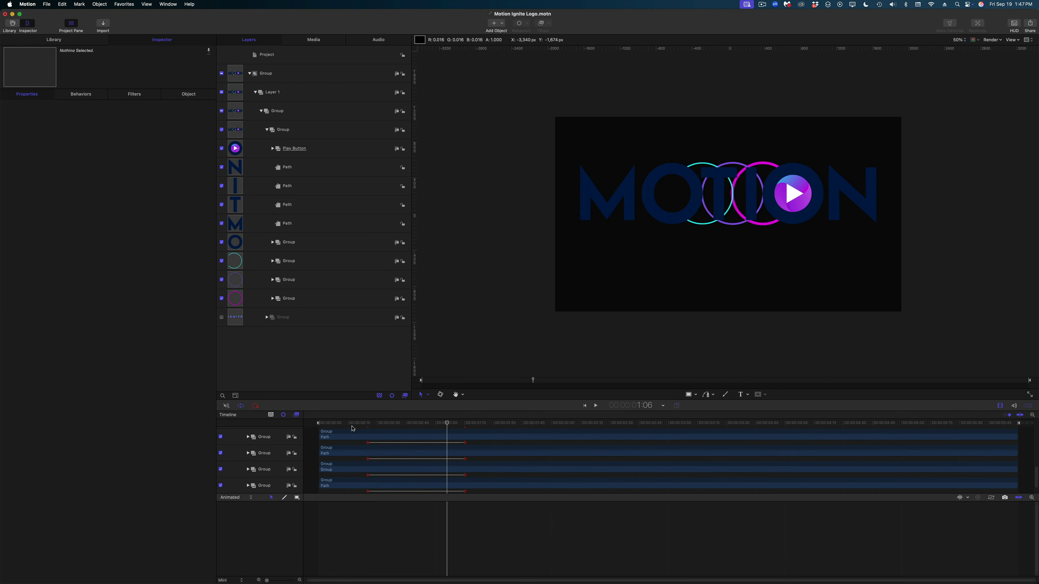
click(354, 423)
key(space)
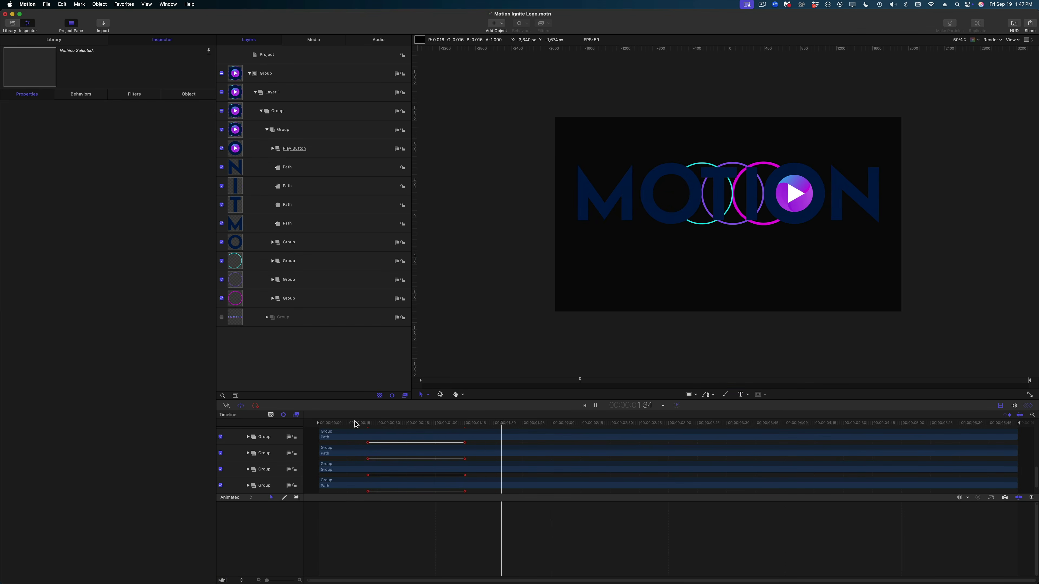
key(space)
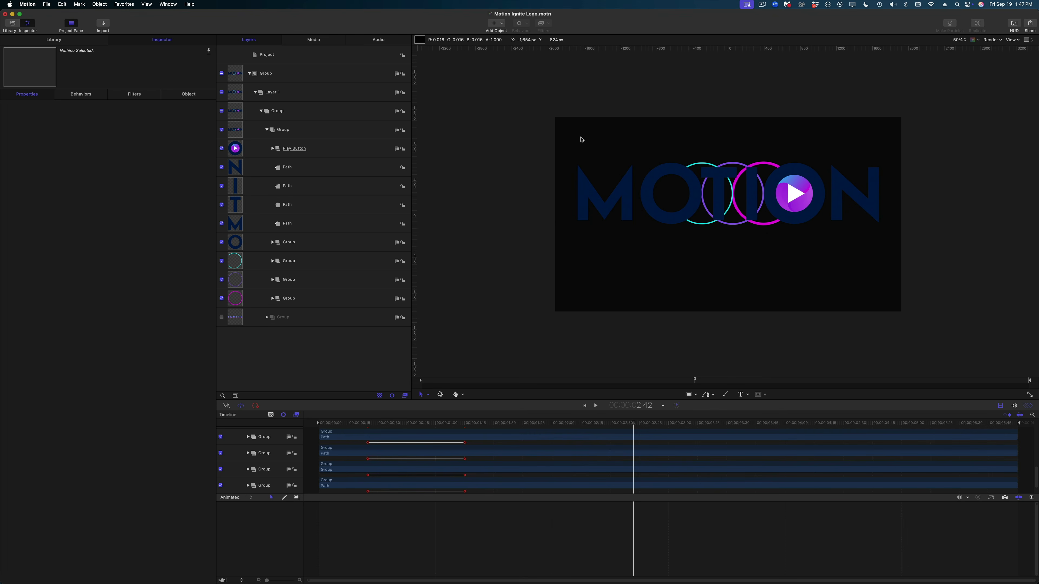
Return to the first frame and solo the Play Button group to view it on its own.
drag(380, 423, 320, 429)
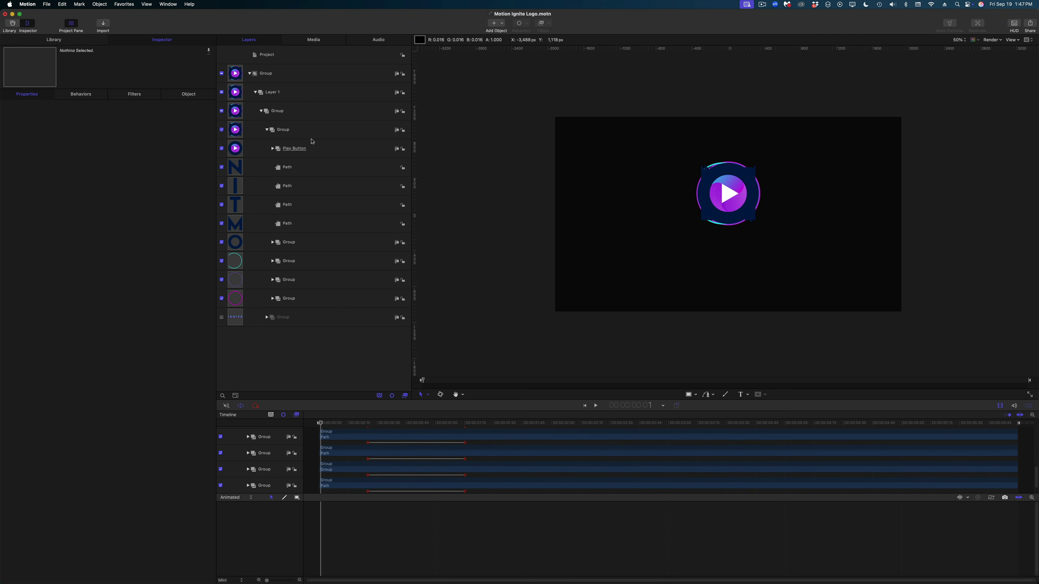
click(287, 155)
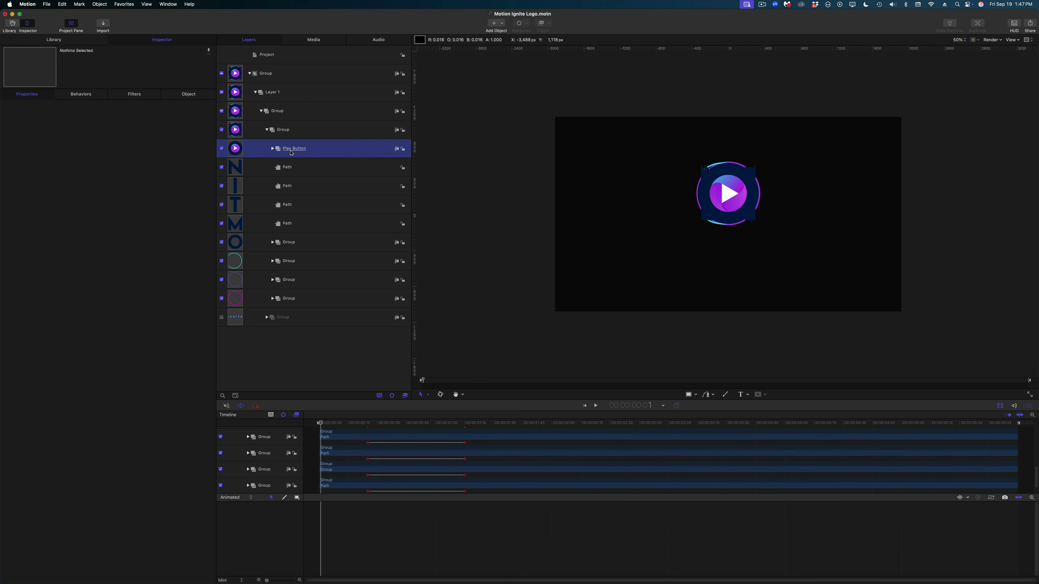
right_click(290, 150)
click(310, 227)
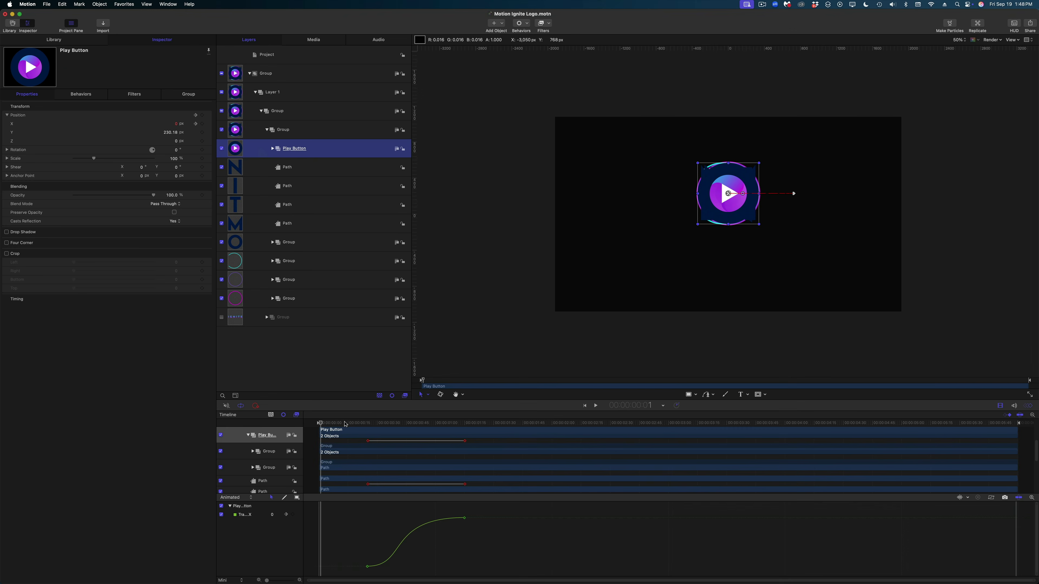
Trim the start of the N, I, T and M paths, the O group and the three ring groups to frame 30.
drag(346, 425, 378, 429)
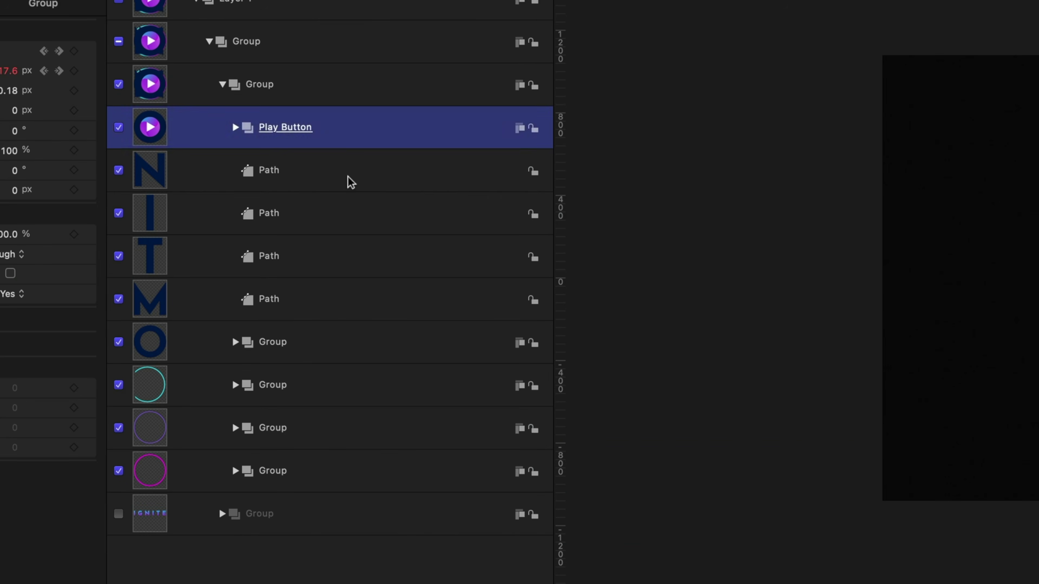
click(347, 179)
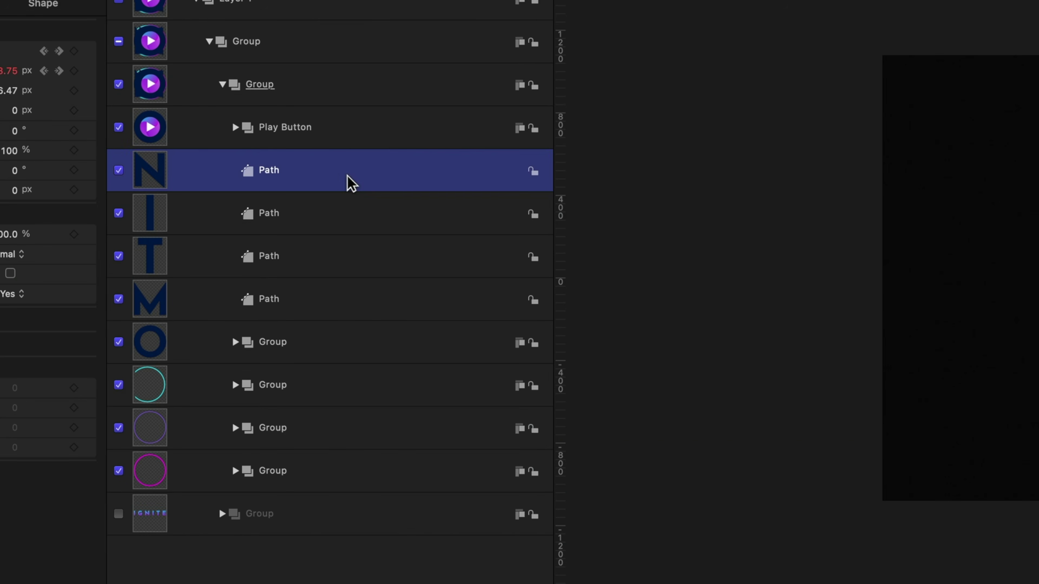
shift+click(334, 479)
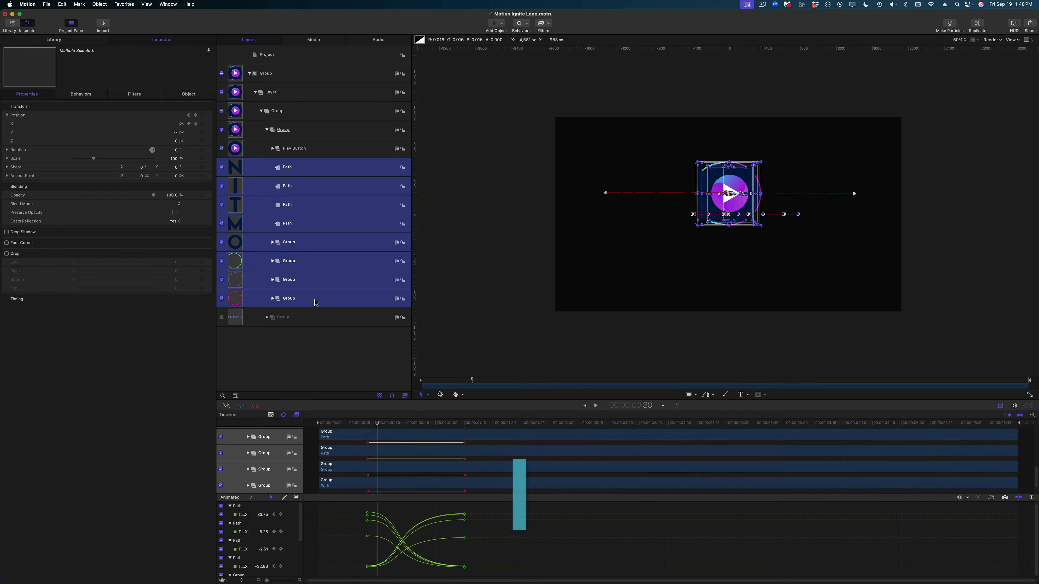
key(i)
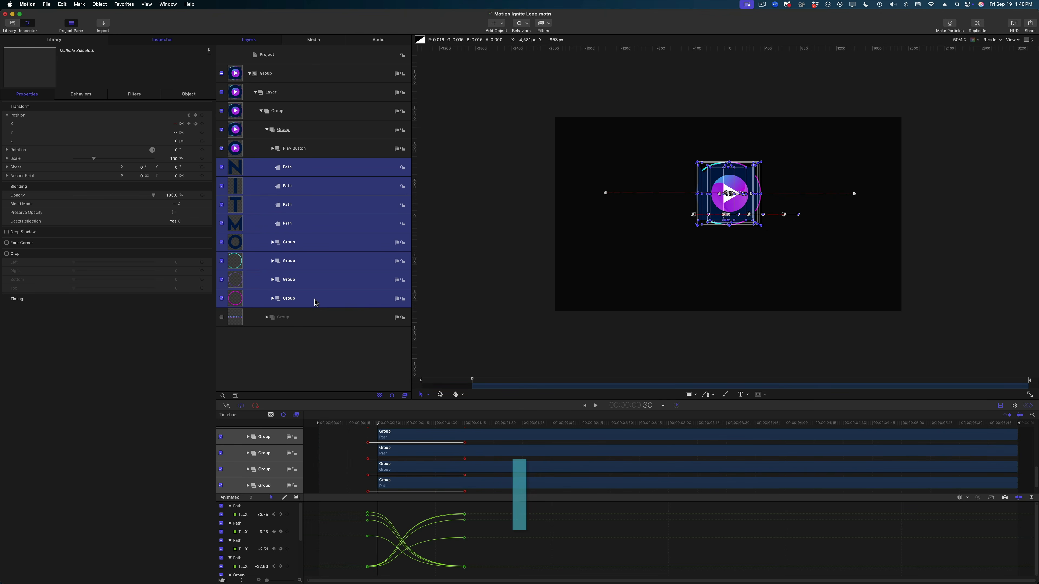
Hide the Keyframe Editor, scrub across the trimmed layers' starting point, and play back the logo animation.
click(1031, 405)
click(373, 432)
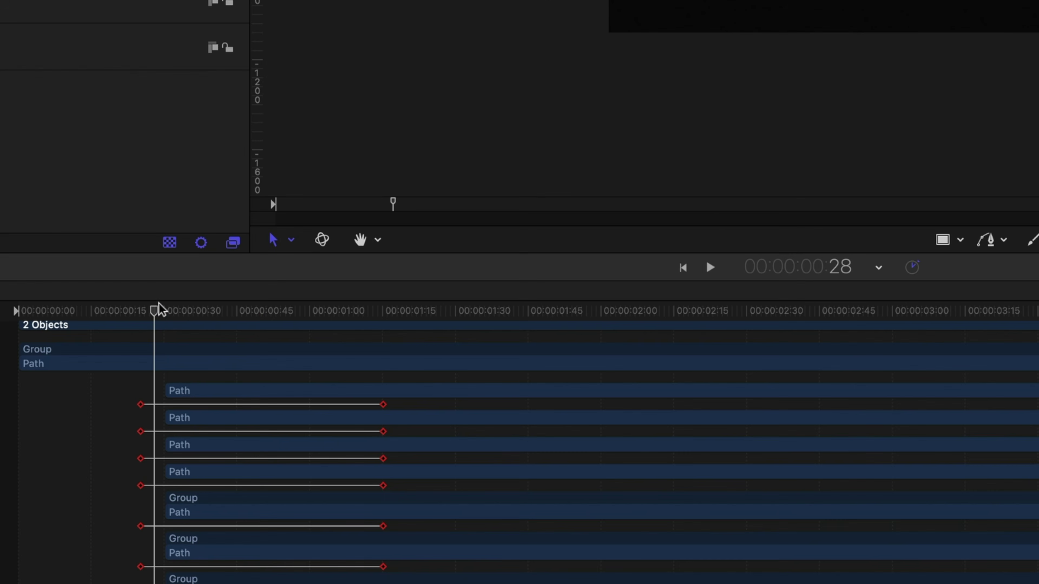
drag(159, 305, 262, 337)
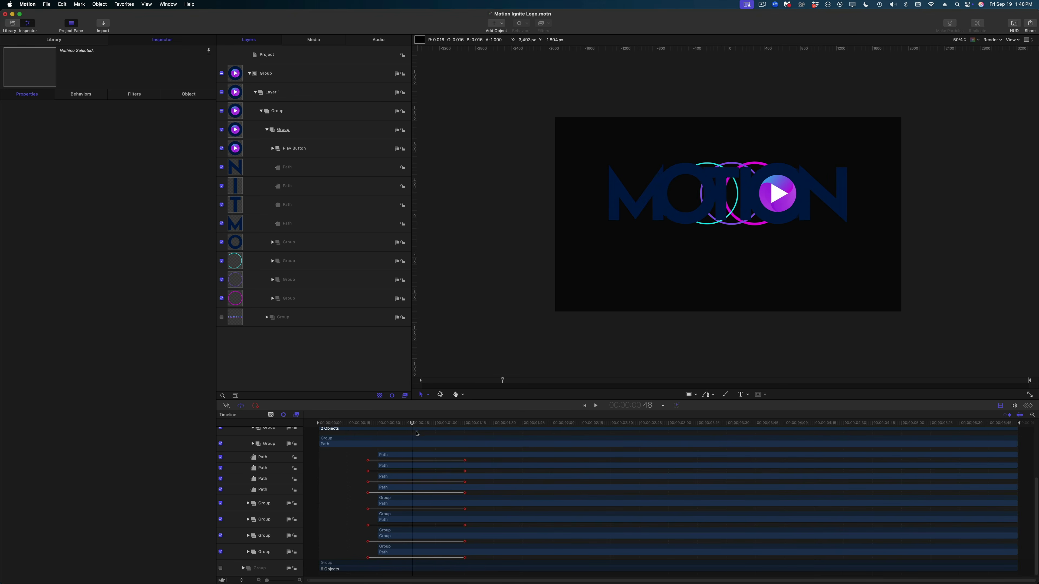
key(space)
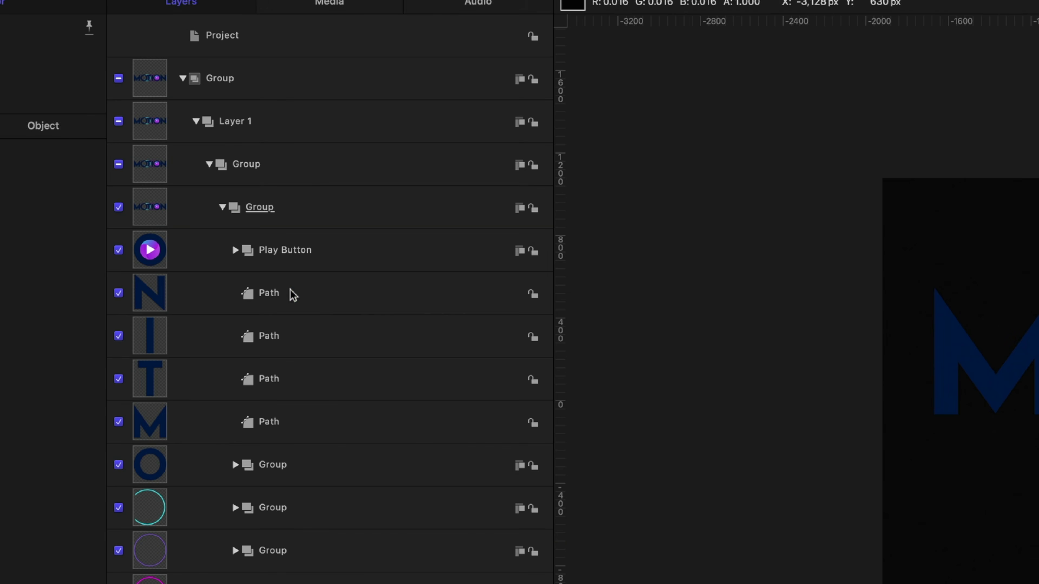
Add a Fade In/Fade Out behavior to the N path and set its Fade Out Time to 0.
click(293, 294)
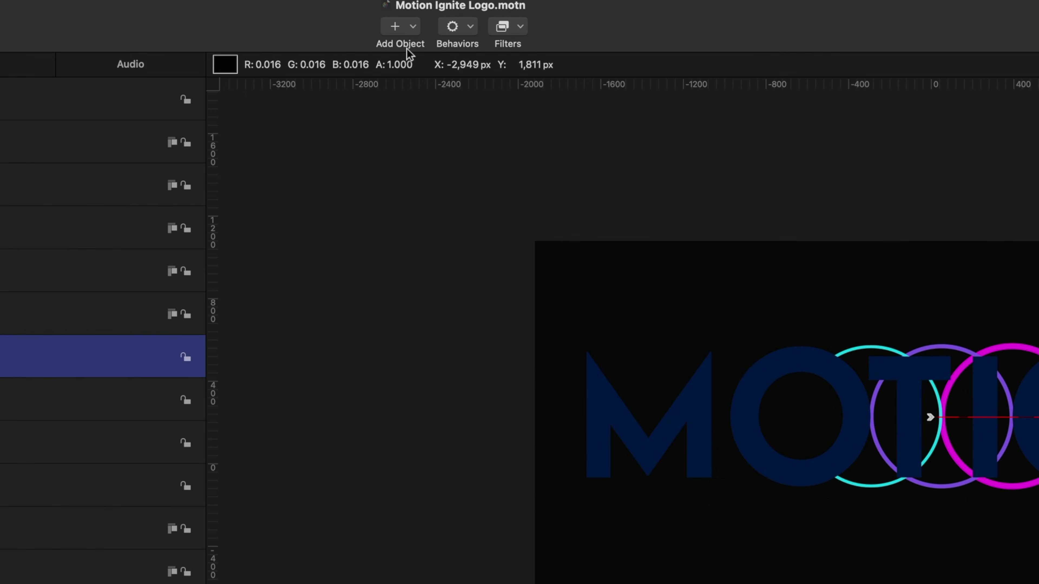
click(446, 32)
mouse_move(480, 72)
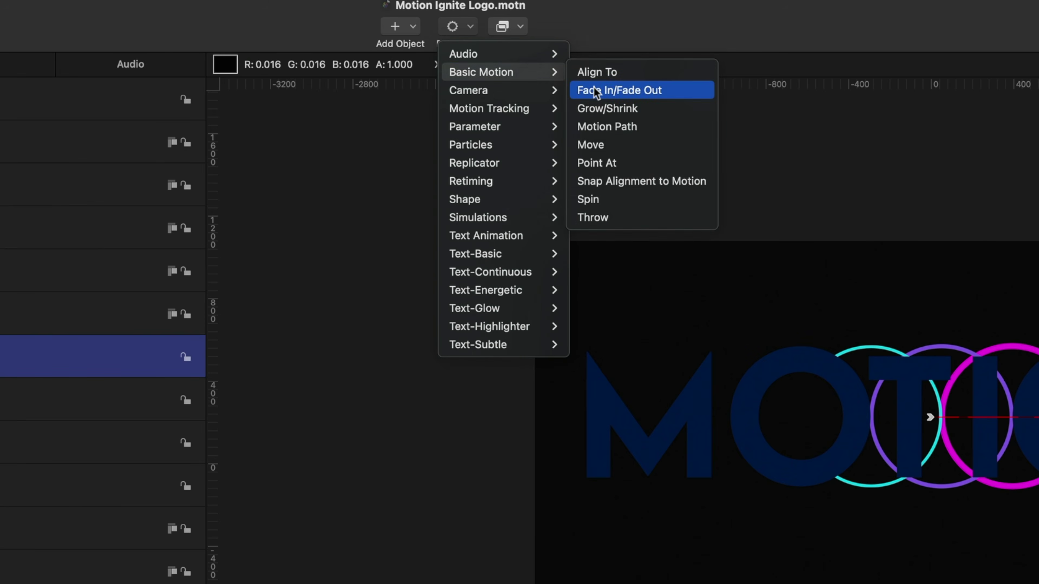
click(596, 91)
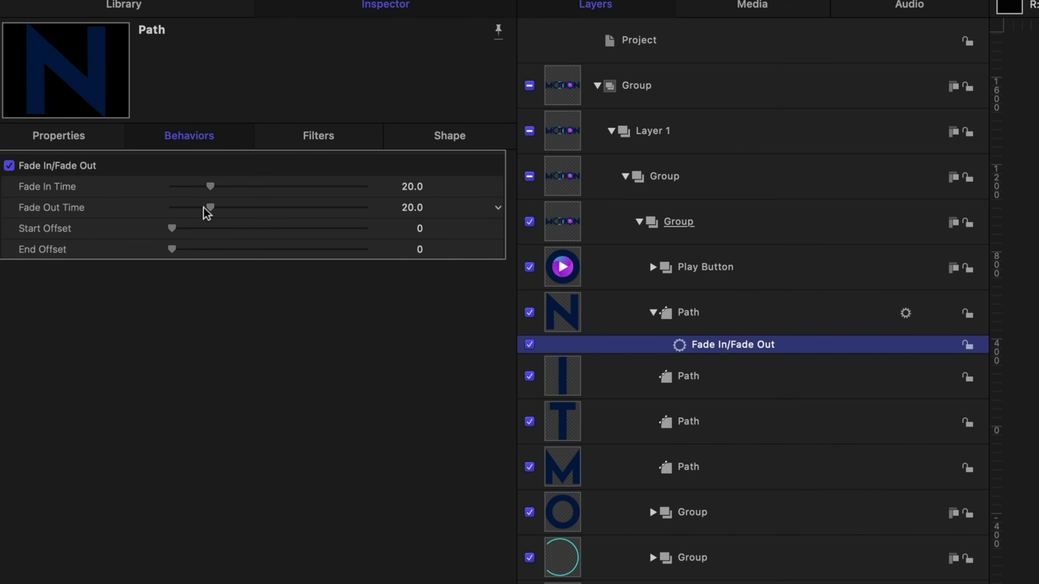
drag(207, 213, 128, 232)
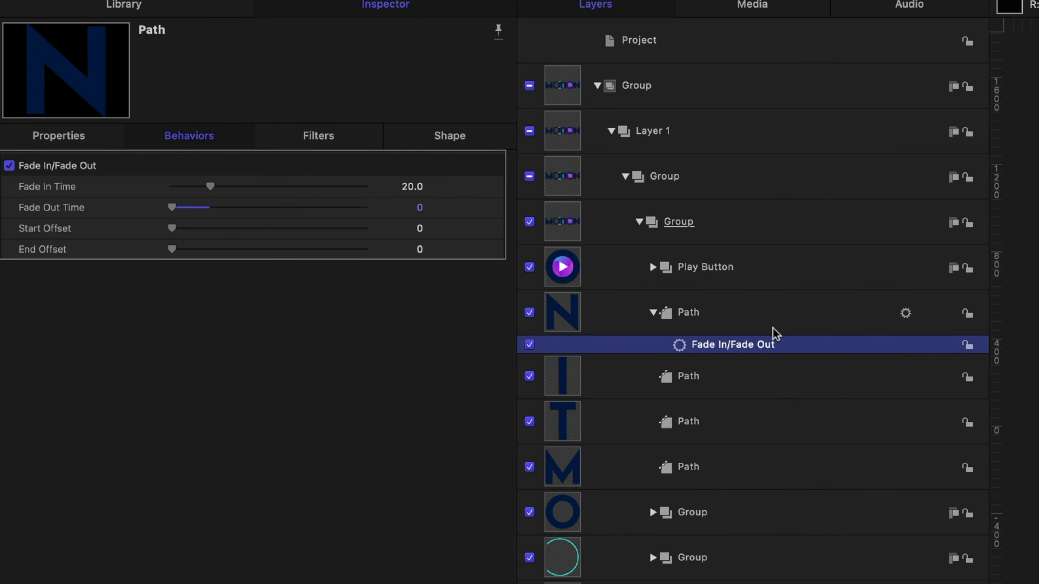
Copy the N path's Fade In/Fade Out behavior onto the I, T and M paths, the O group and the three ring groups.
right_click(768, 347)
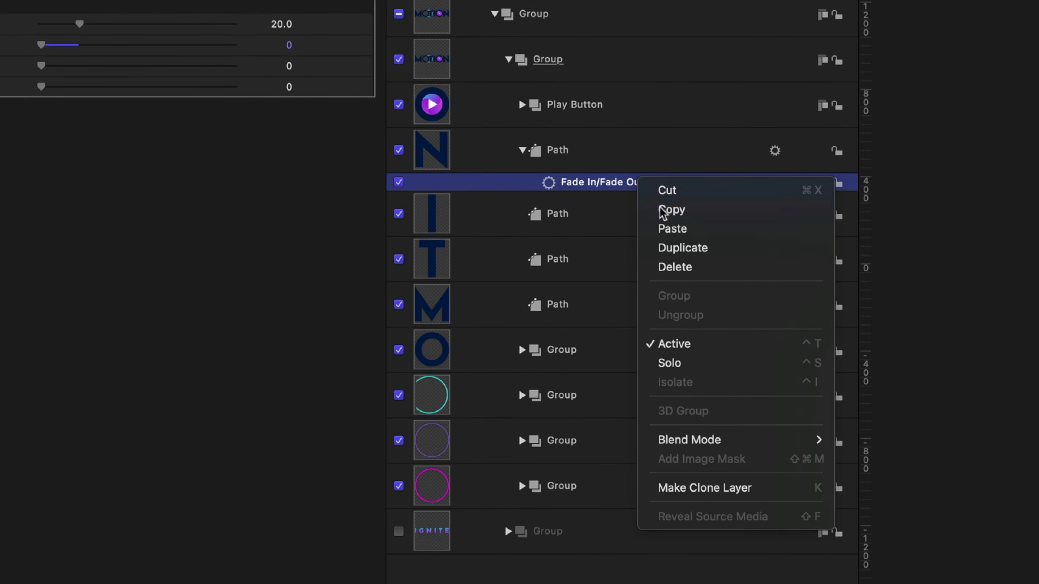
click(802, 372)
click(776, 379)
shift+click(575, 437)
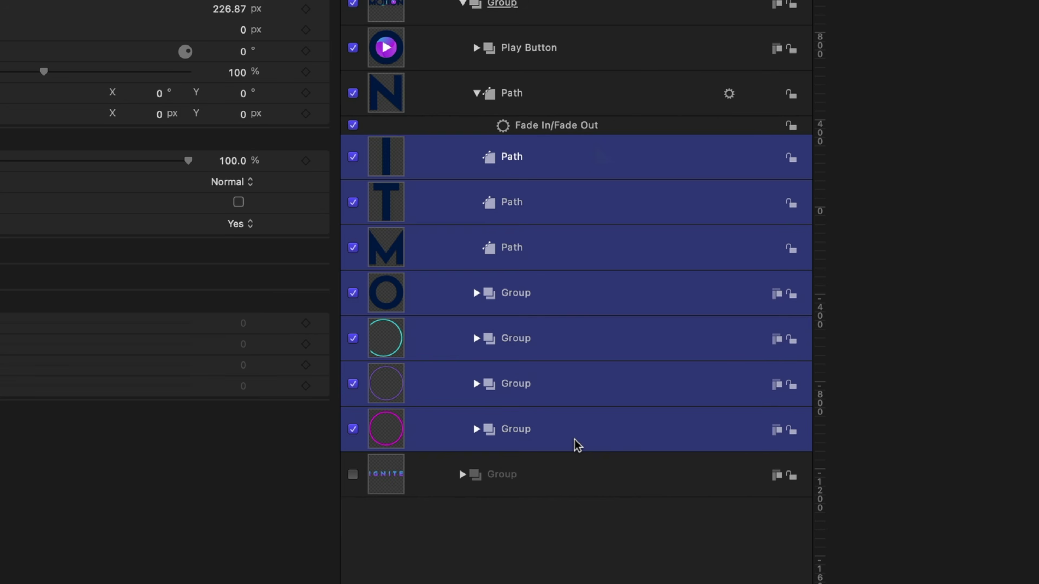
right_click(575, 437)
click(614, 486)
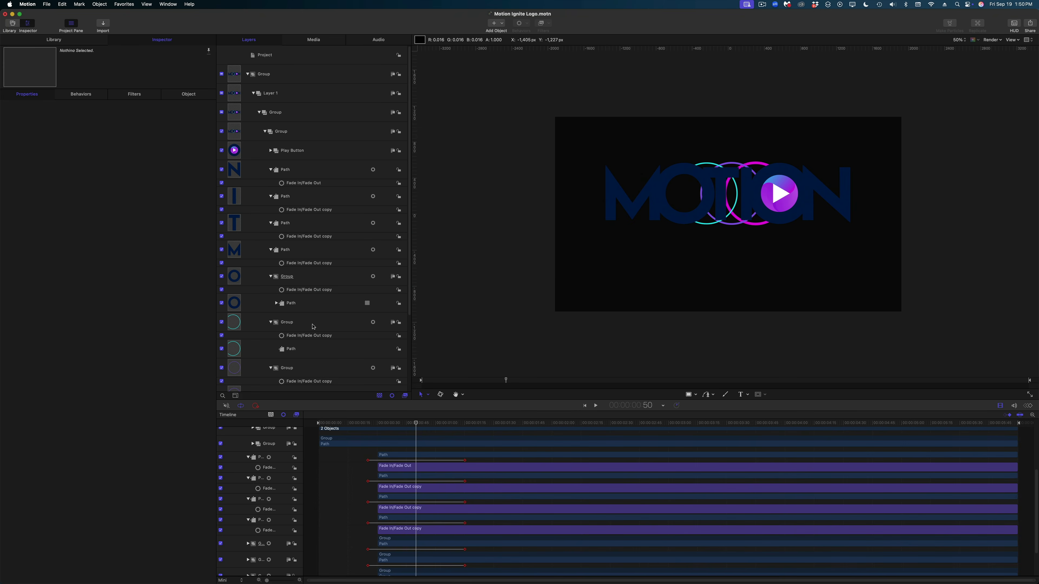
Apply a Colorize filter to the cyan ring's path, remapping both black and white to the letters' navy blue.
click(314, 347)
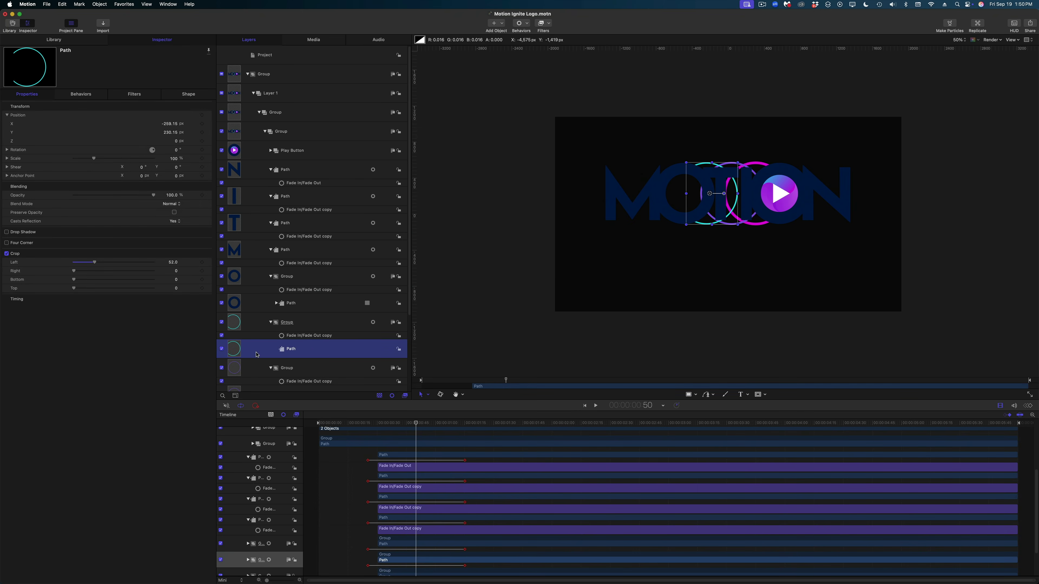
click(543, 25)
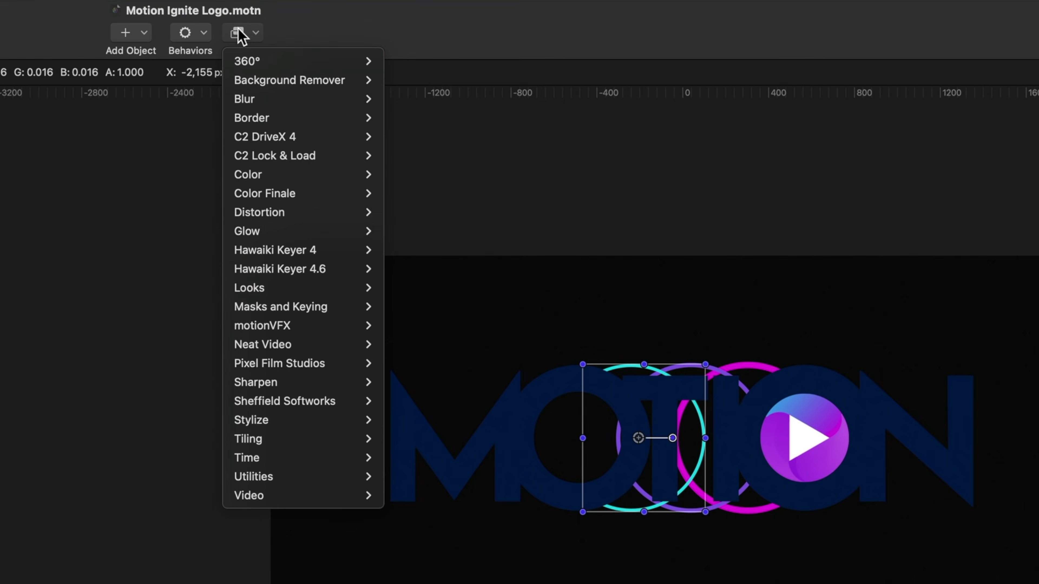
mouse_move(248, 174)
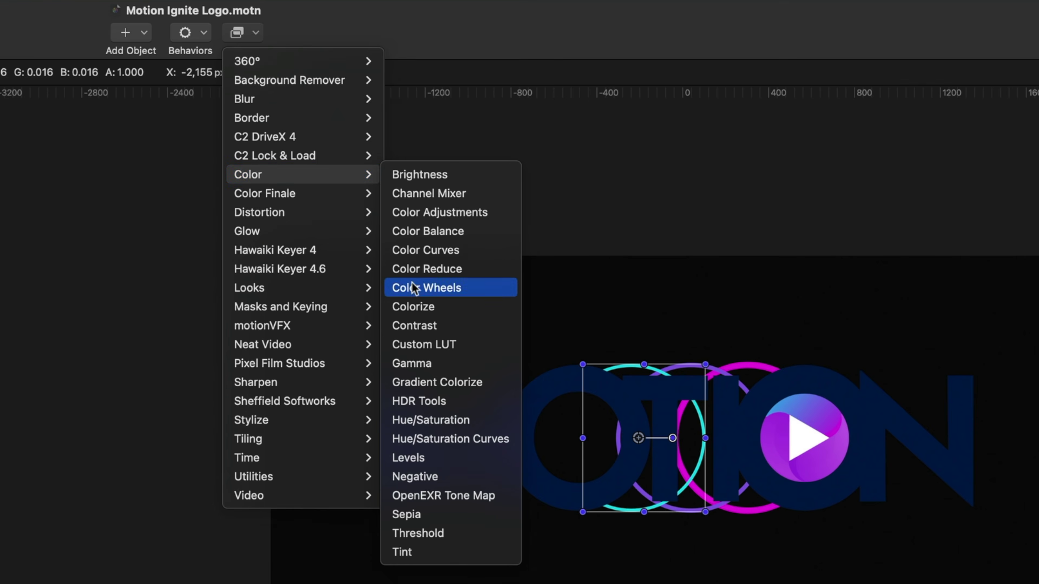
click(413, 307)
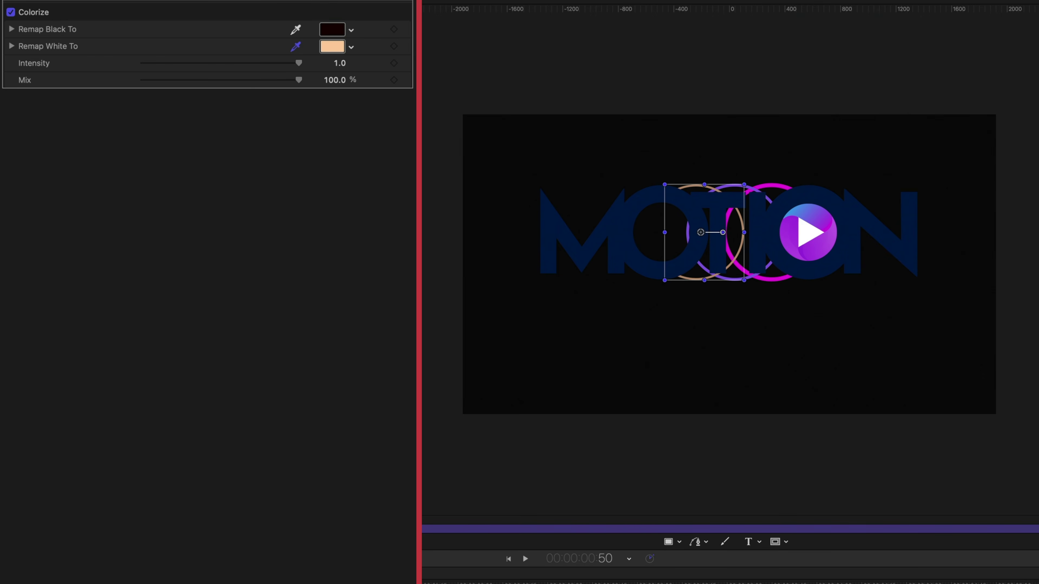
click(615, 215)
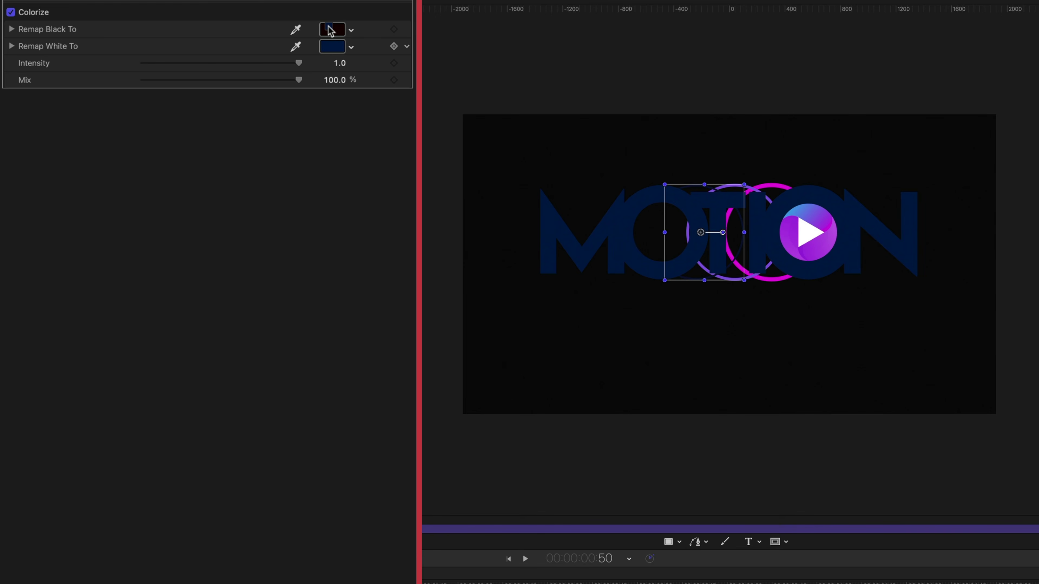
drag(328, 25, 327, 25)
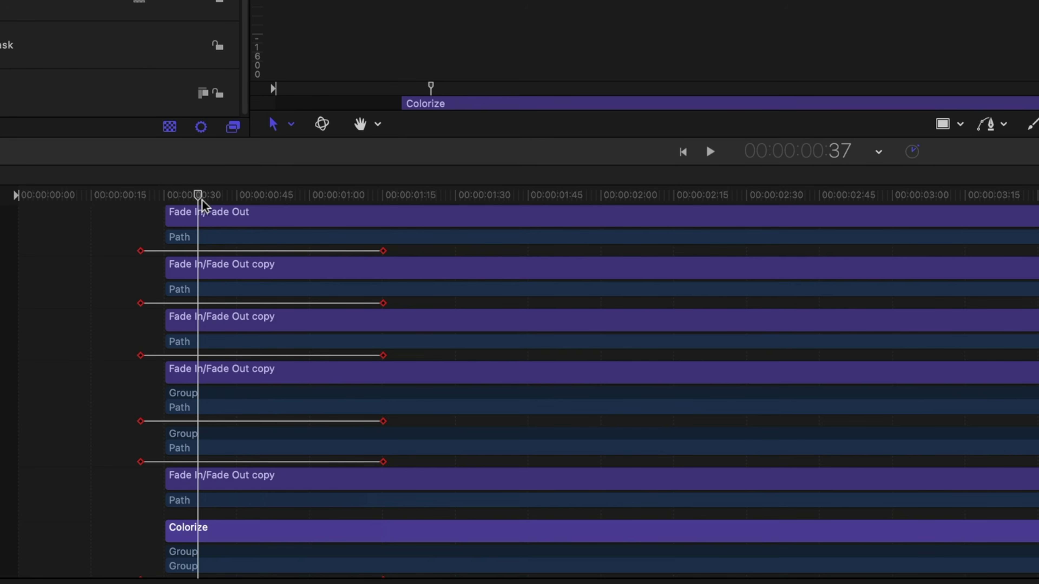
Keyframe the cyan ring's Colorize Mix at 100% on frame 38 and at its minimum around frame 46.
drag(200, 197, 202, 197)
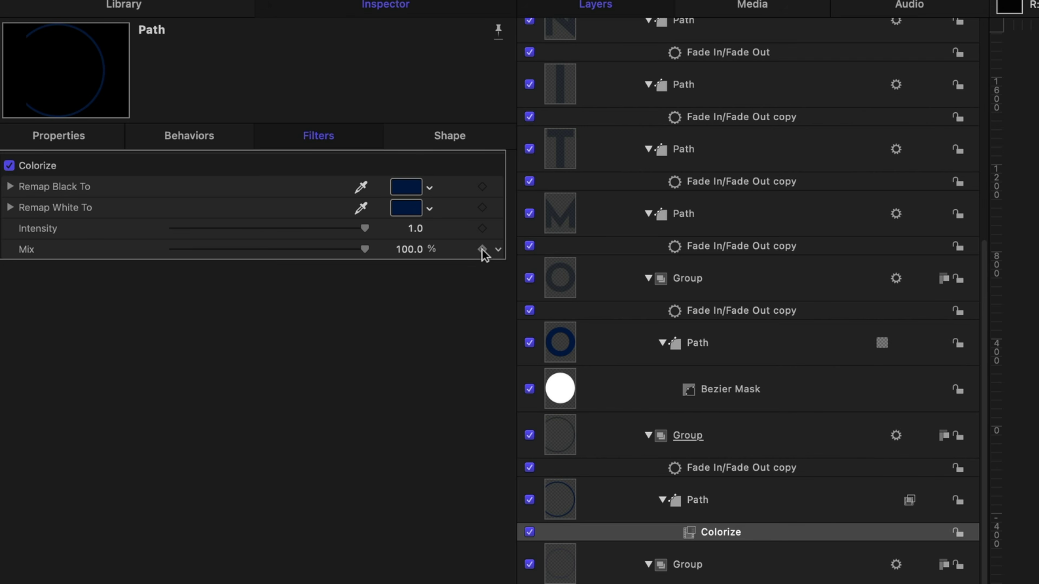
click(482, 249)
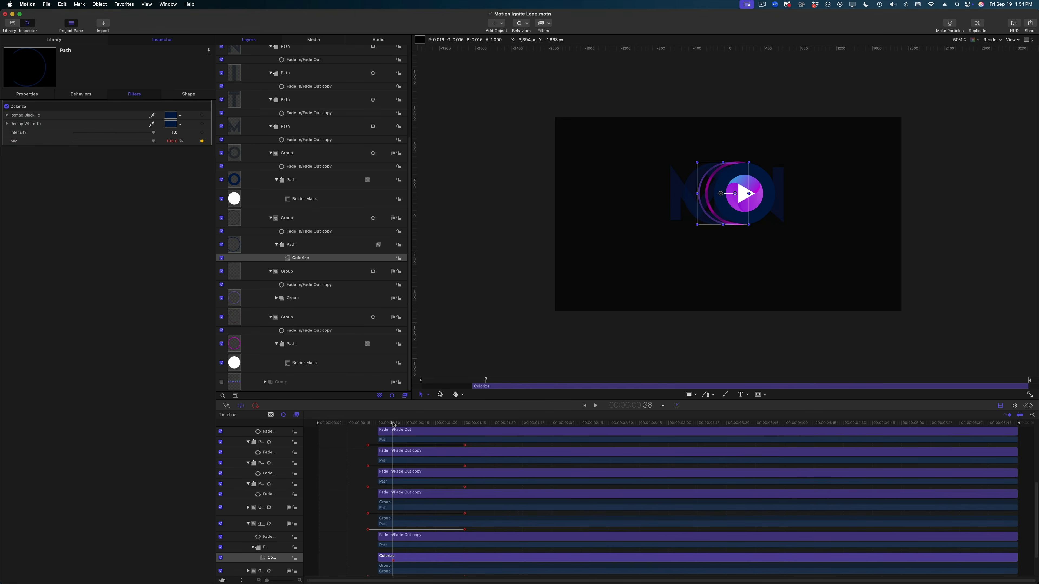
drag(393, 425, 408, 425)
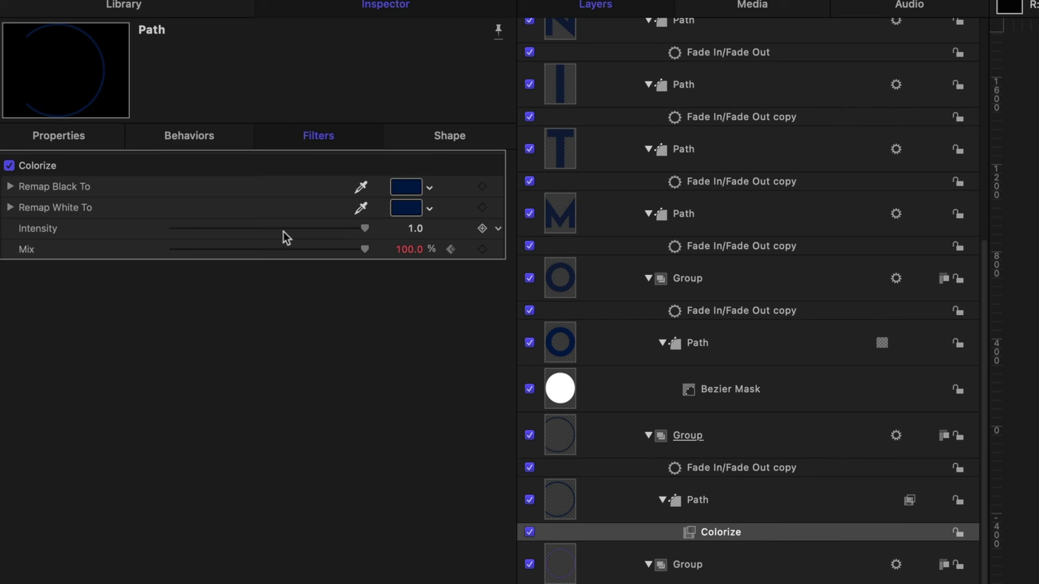
drag(119, 141, 72, 141)
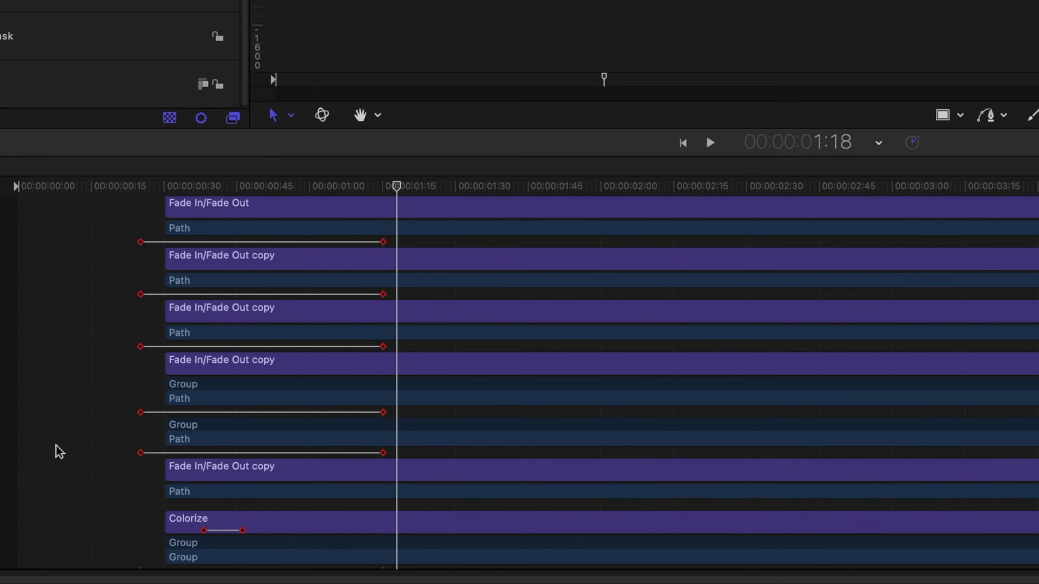
Move the ending Colorize Mix keyframe to about frame 53 and preview the cyan ring's colour change.
drag(242, 531, 276, 531)
mouse_move(186, 186)
mouse_down()
mouse_move(384, 186)
mouse_move(212, 186)
mouse_up()
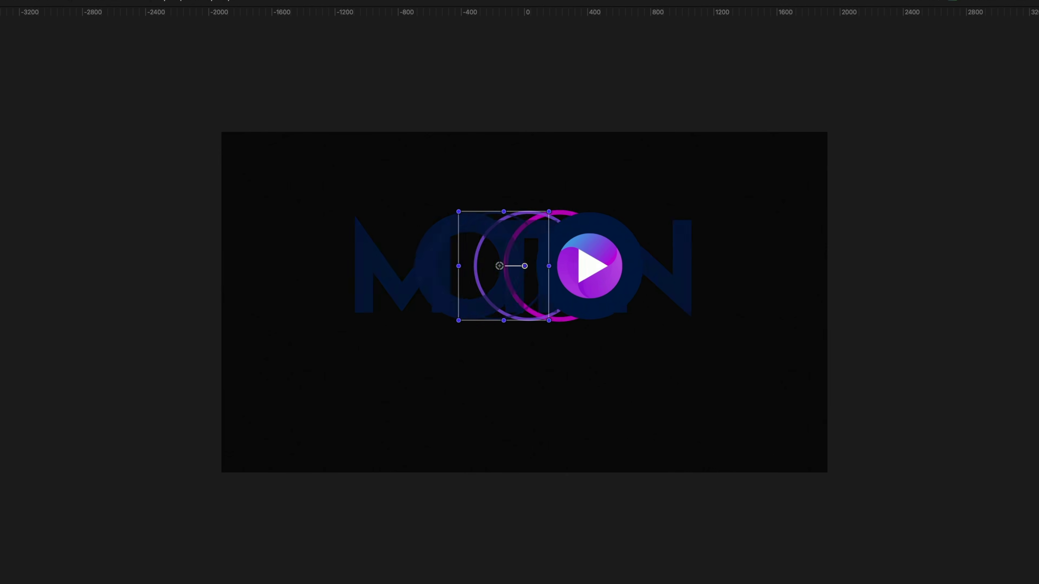
click(89, 529)
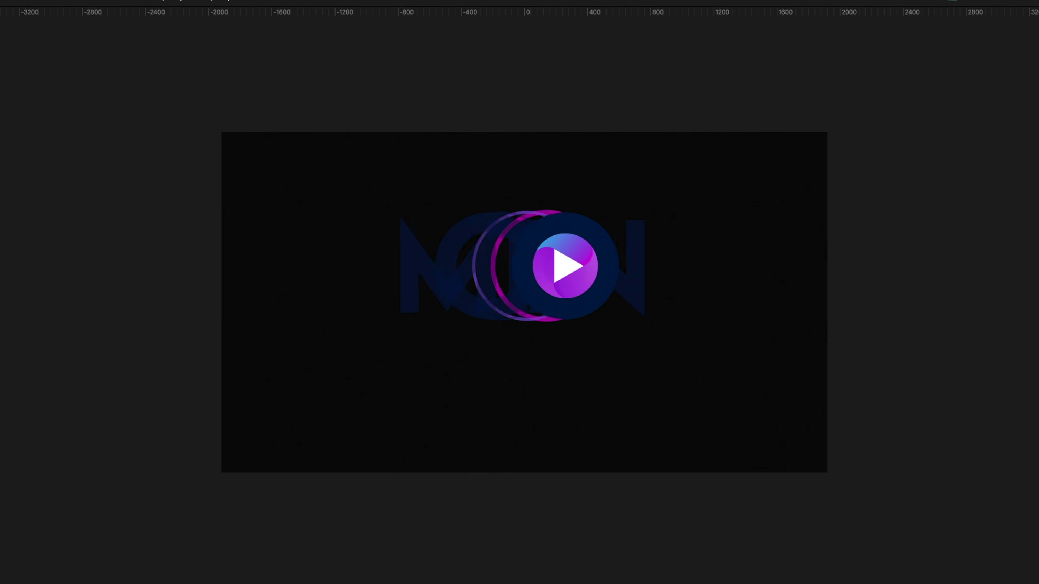
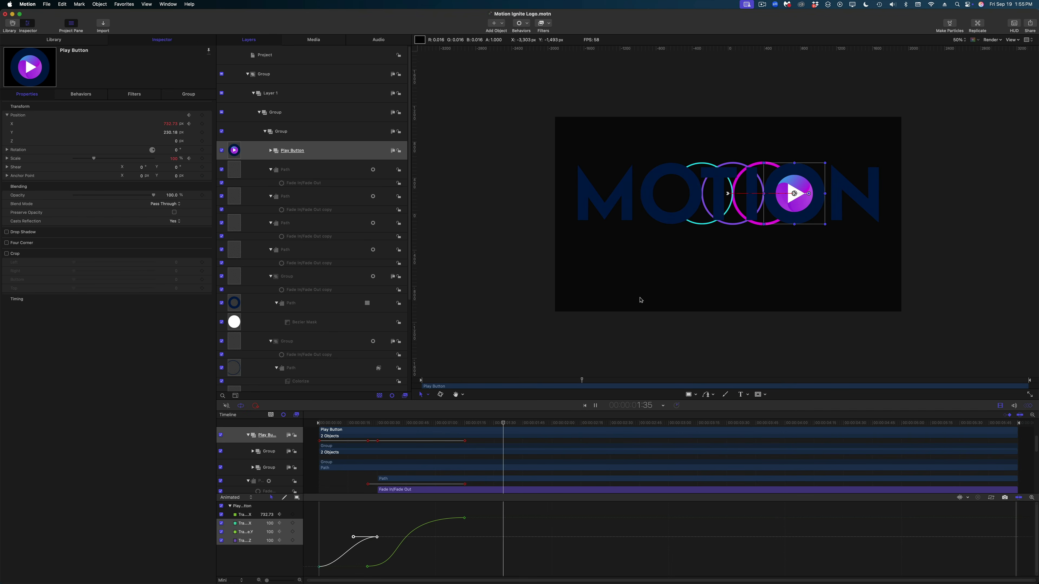
Stop playback and add a Ramp parameter behavior to the Play Button group's Z rotation.
key(space)
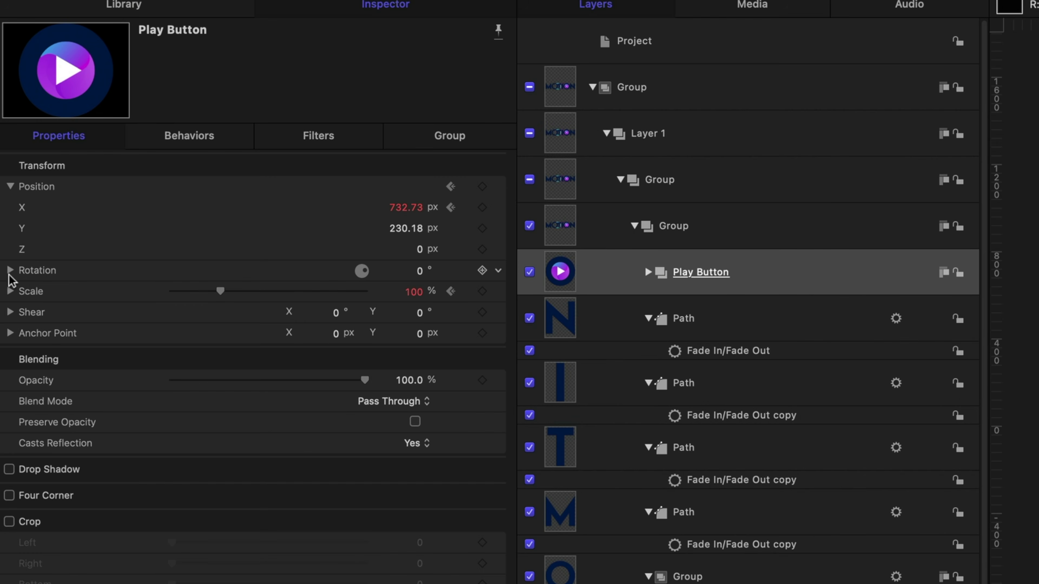
click(10, 271)
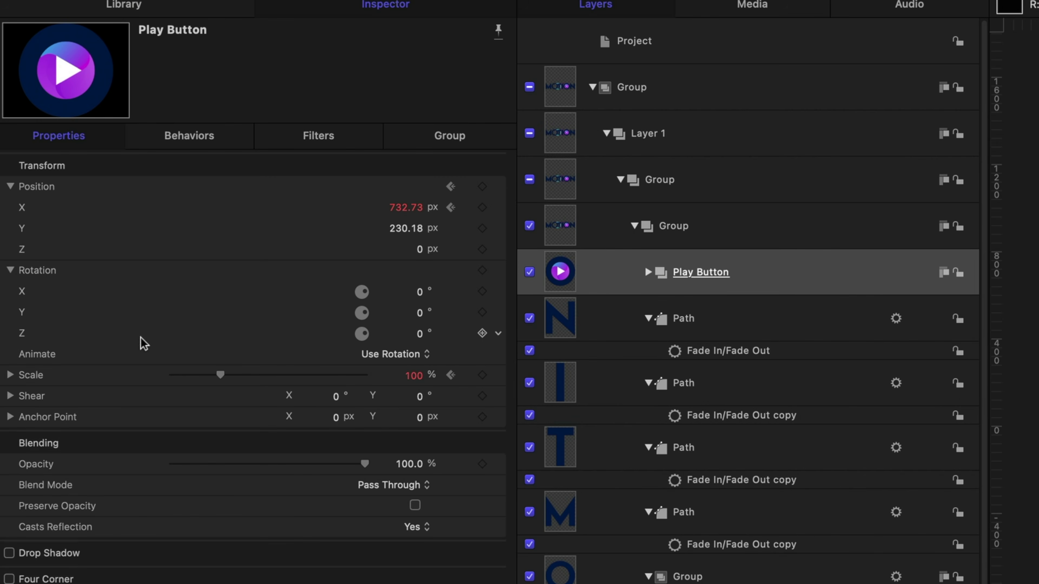
click(497, 334)
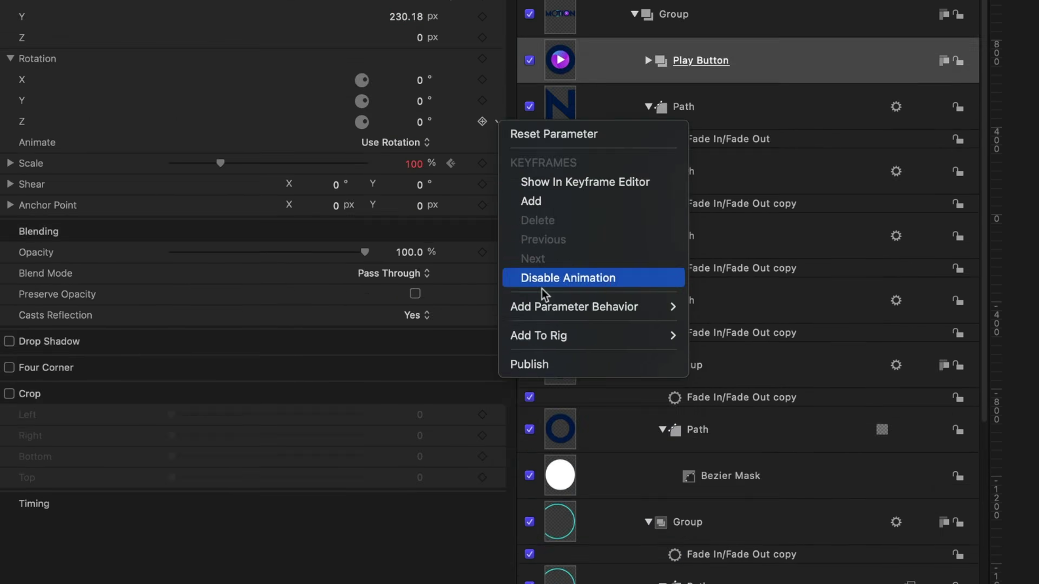
mouse_move(542, 521)
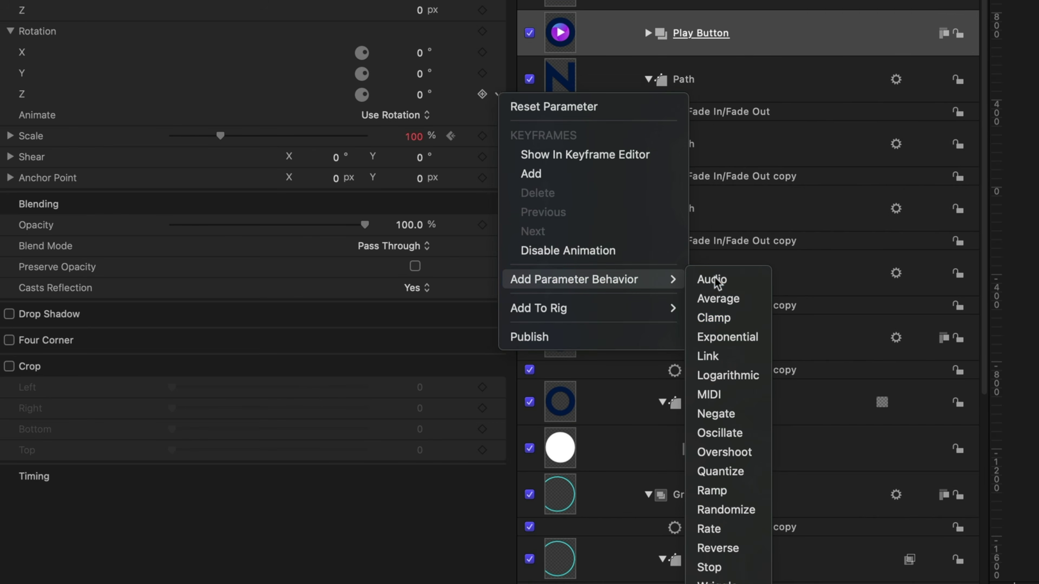
click(742, 496)
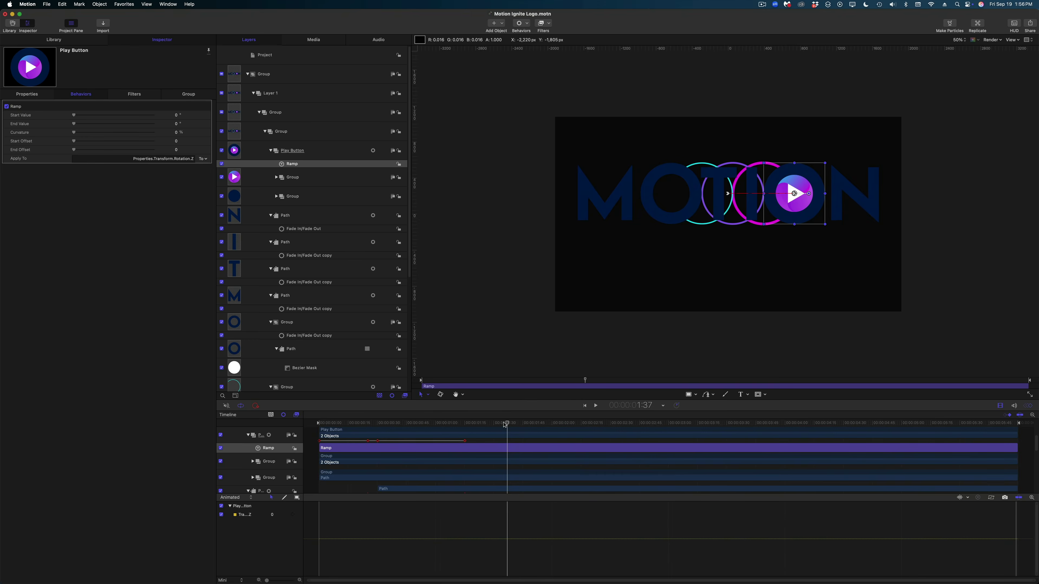
Set the Start Value of the Play Button's Ramp behavior to 330°.
click(503, 424)
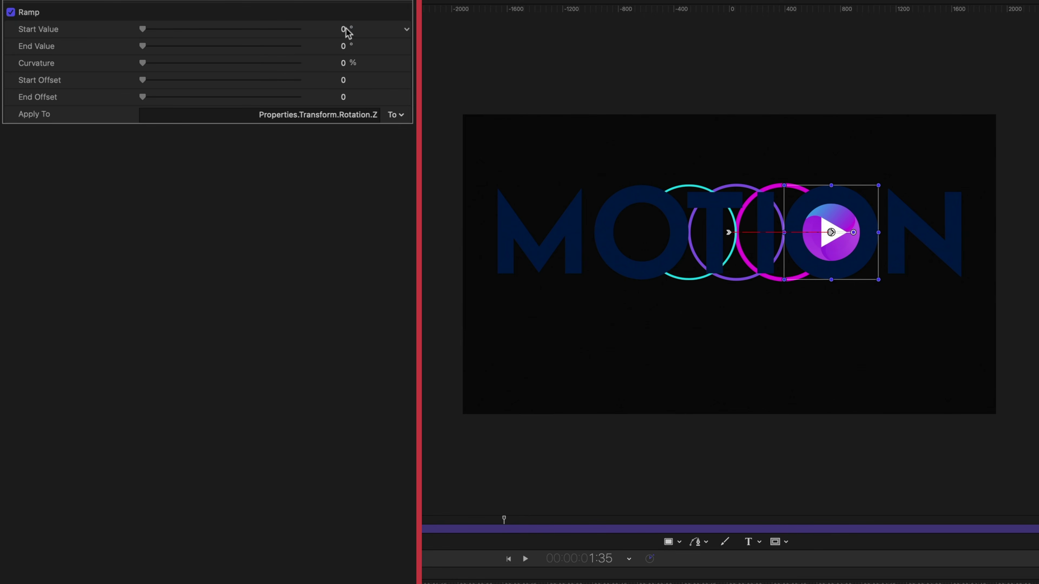
click(176, 114)
text(330)
key(Return)
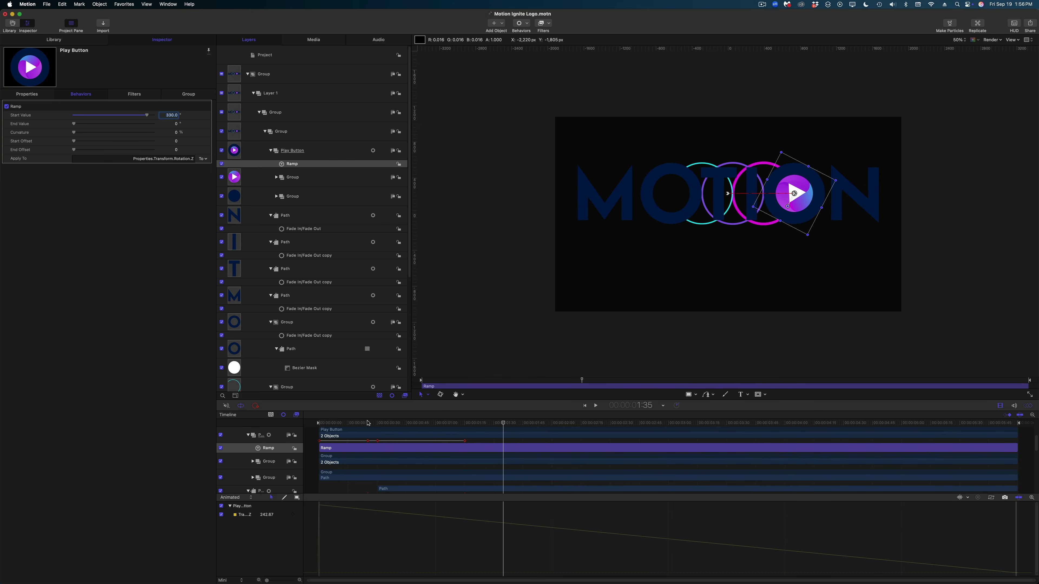
Trim the end of the Play Button's Ramp behavior to 1:15, in line with the group's last keyframe.
drag(367, 423, 442, 430)
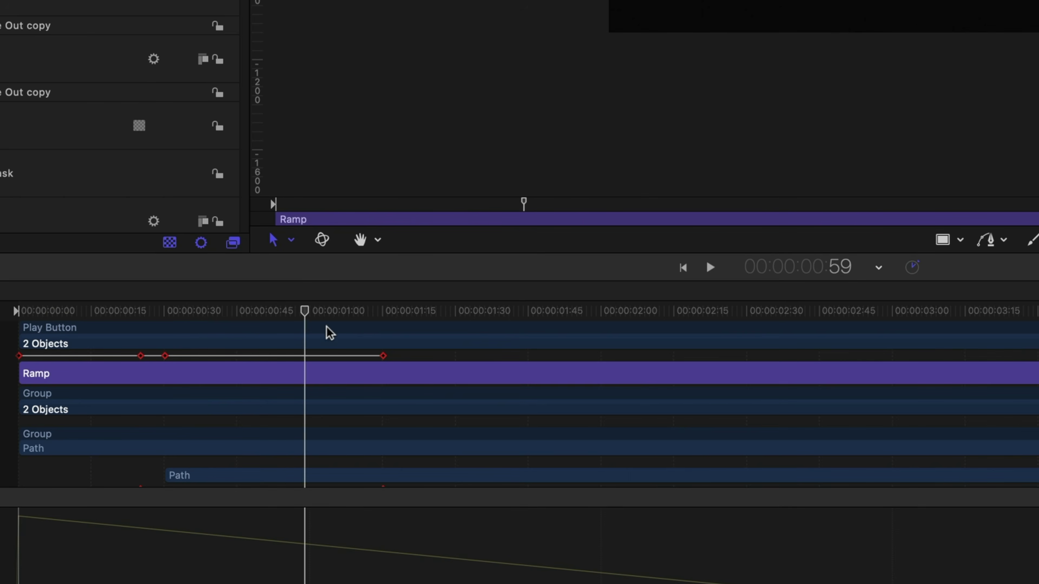
mouse_move(330, 332)
mouse_down()
mouse_move(366, 329)
mouse_move(377, 351)
mouse_up()
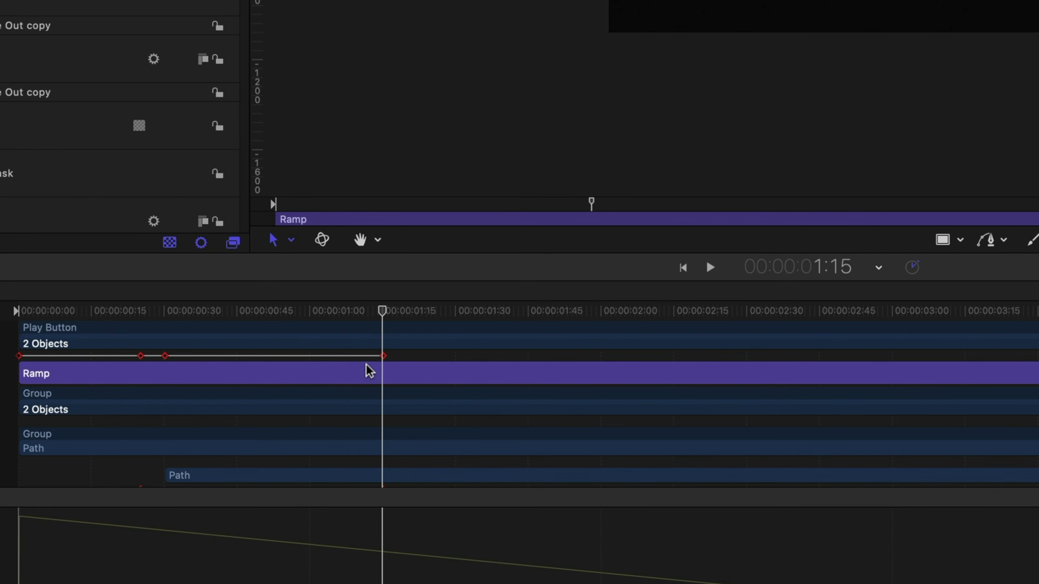
key(o)
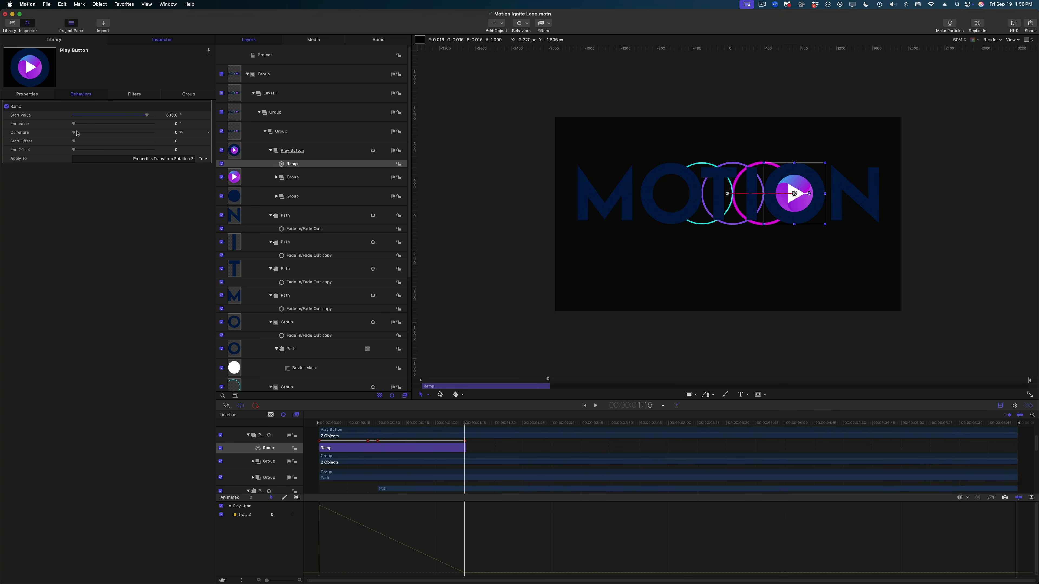
Raise the Ramp's Curvature to its maximum and preview the play button's rotation from the start.
drag(74, 132, 160, 140)
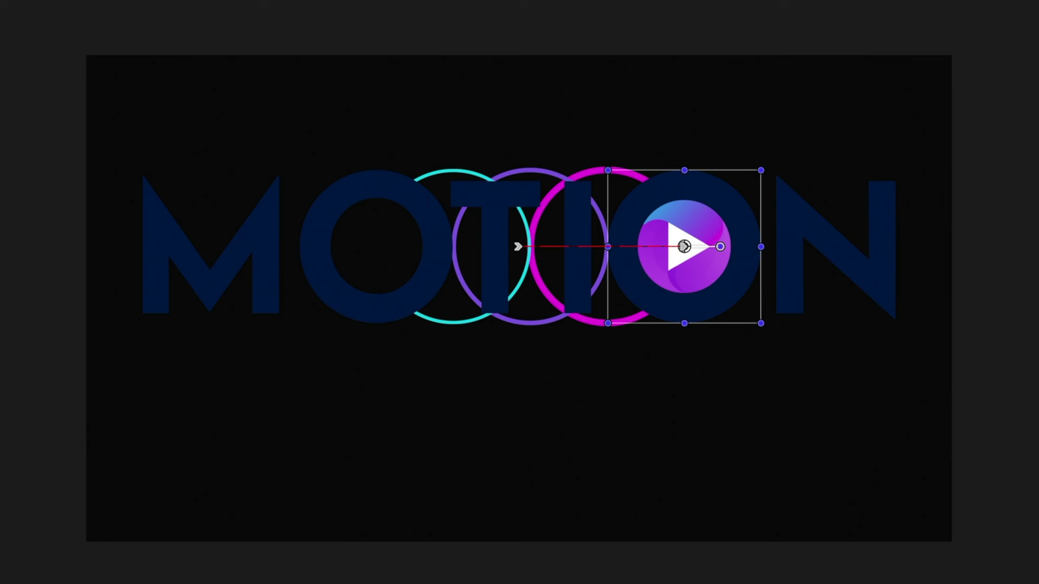
drag(357, 423, 319, 423)
key(space)
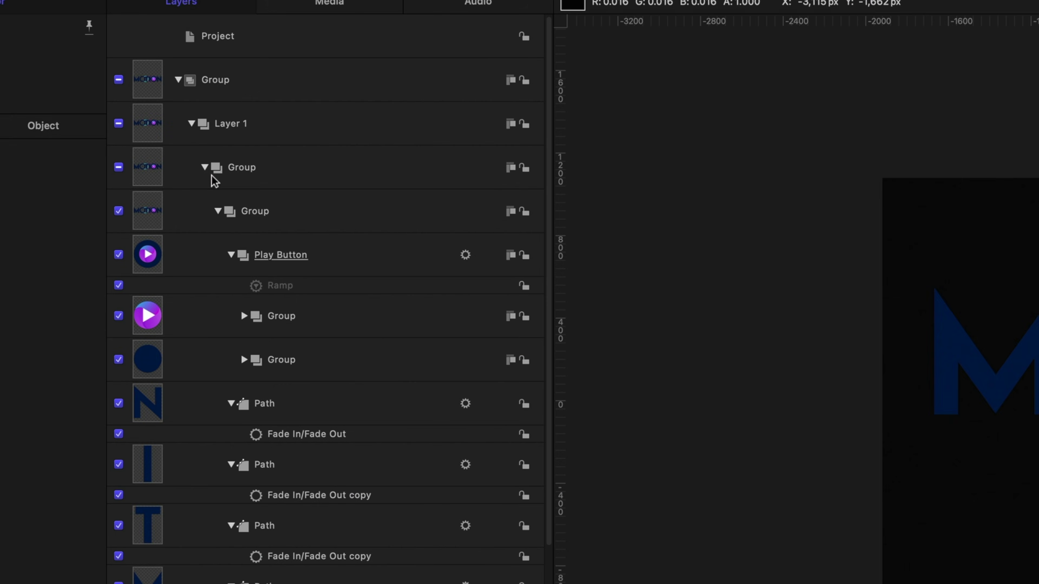
Collapse the MOTION letters group, then enable and expand the IGNITE group to check its individual letter paths.
click(218, 211)
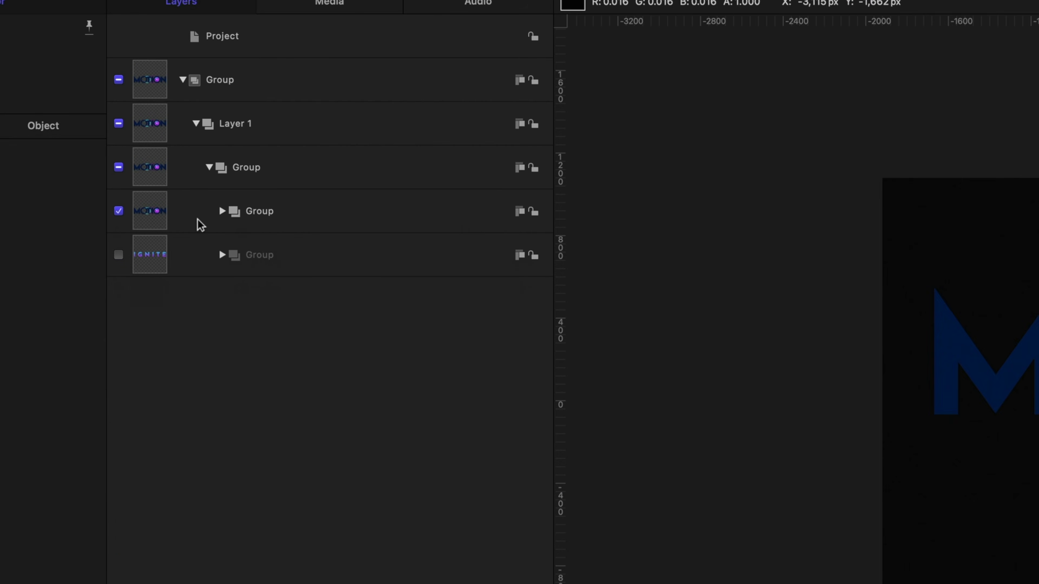
click(118, 254)
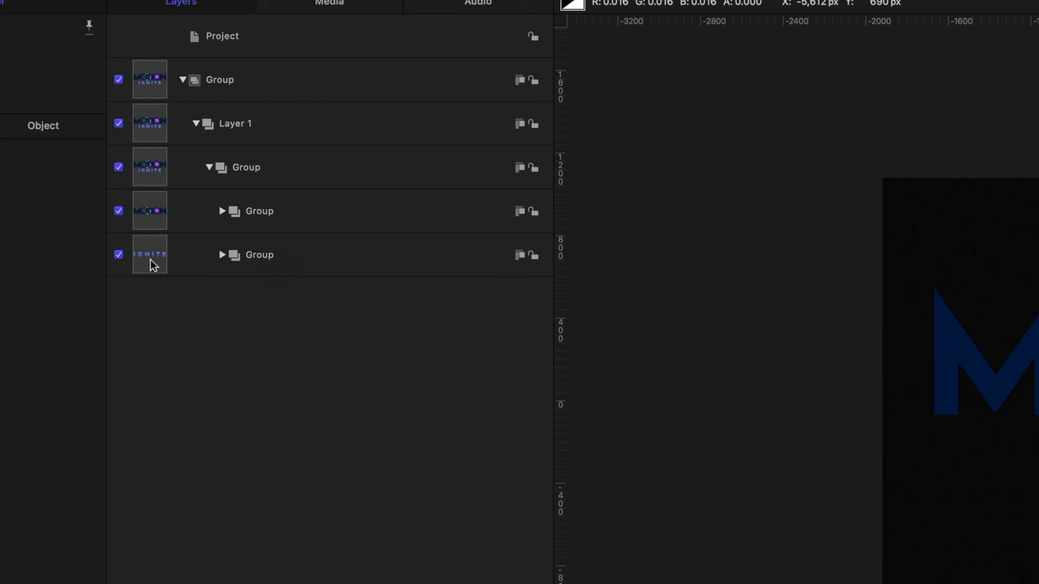
click(221, 254)
click(355, 499)
click(357, 455)
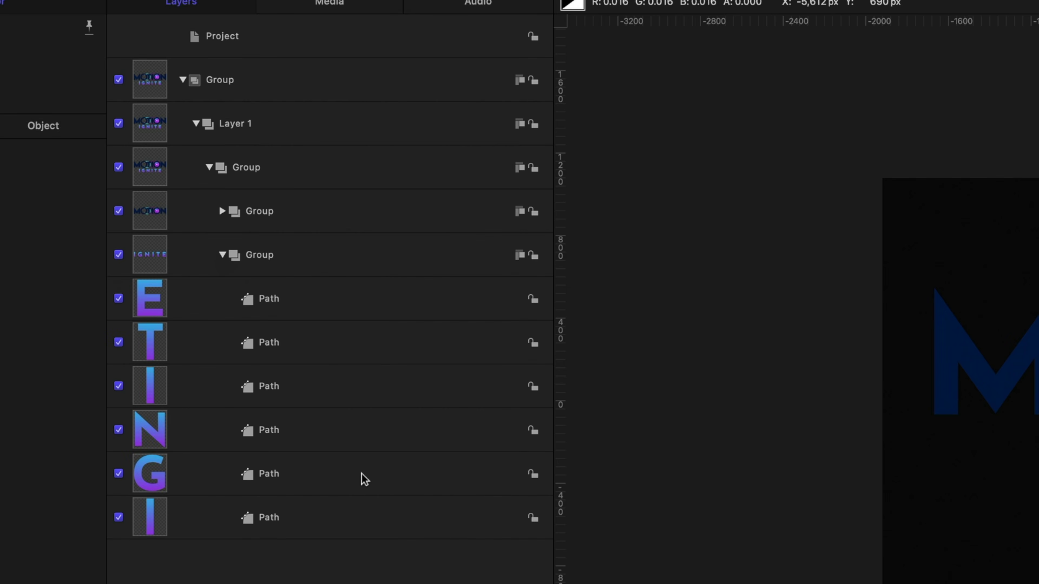
key(Up)
key(Up)
key(Up)
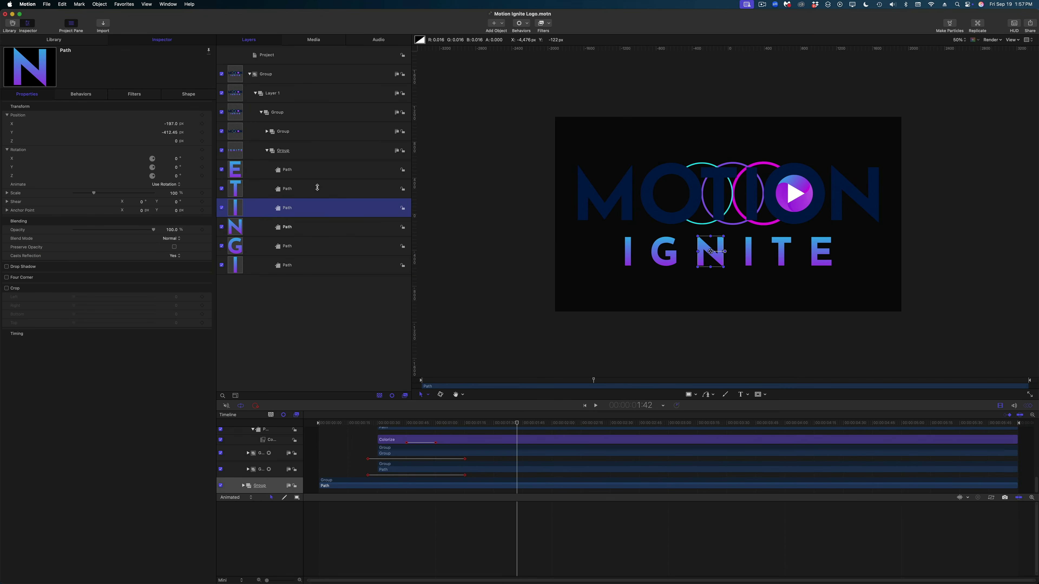
click(318, 175)
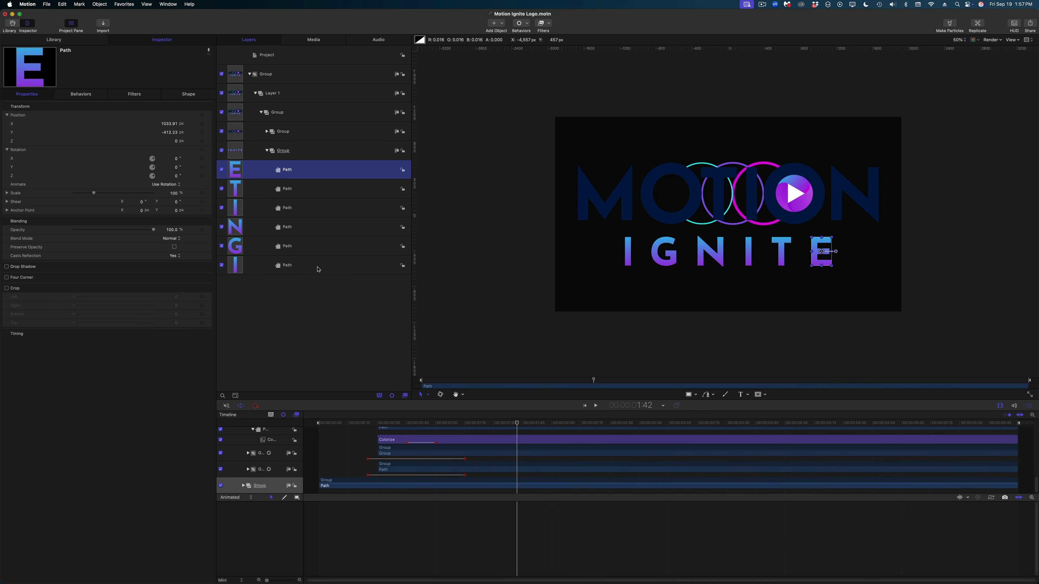
Apply a Stroke border filter to the first letter I of IGNITE and set its Stroke Type to Gradient.
click(318, 269)
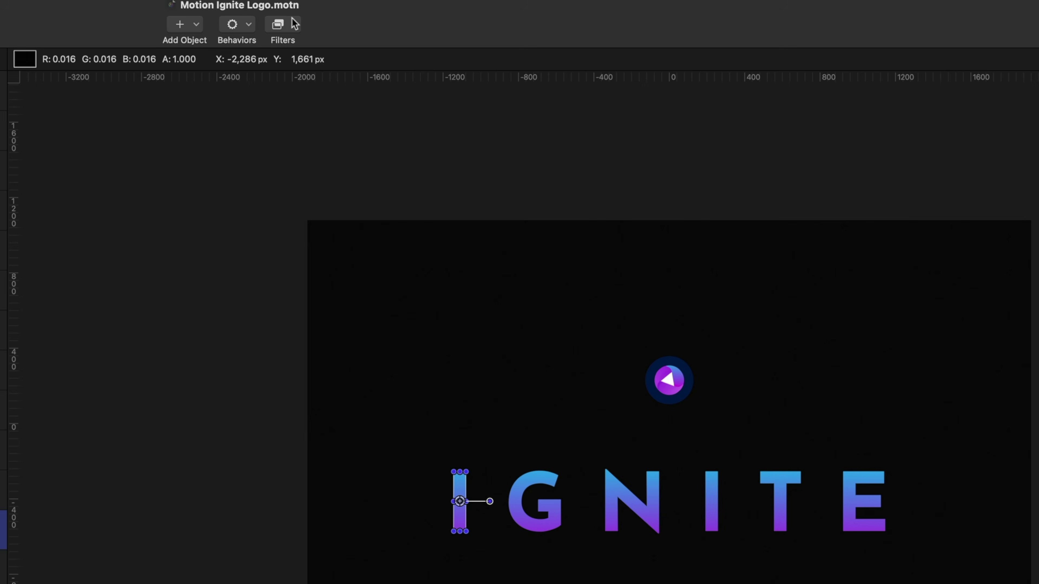
click(548, 23)
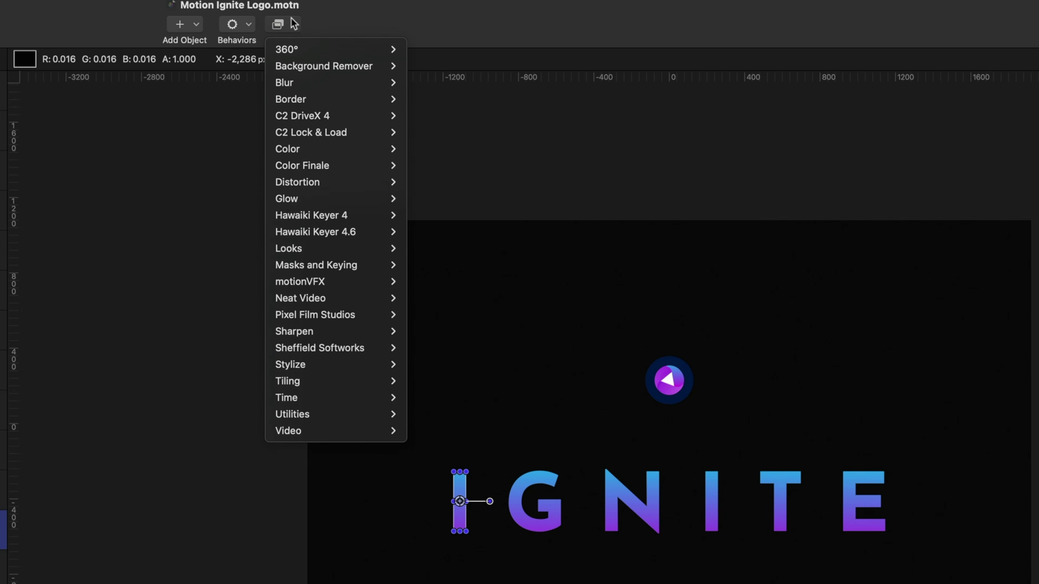
mouse_move(302, 99)
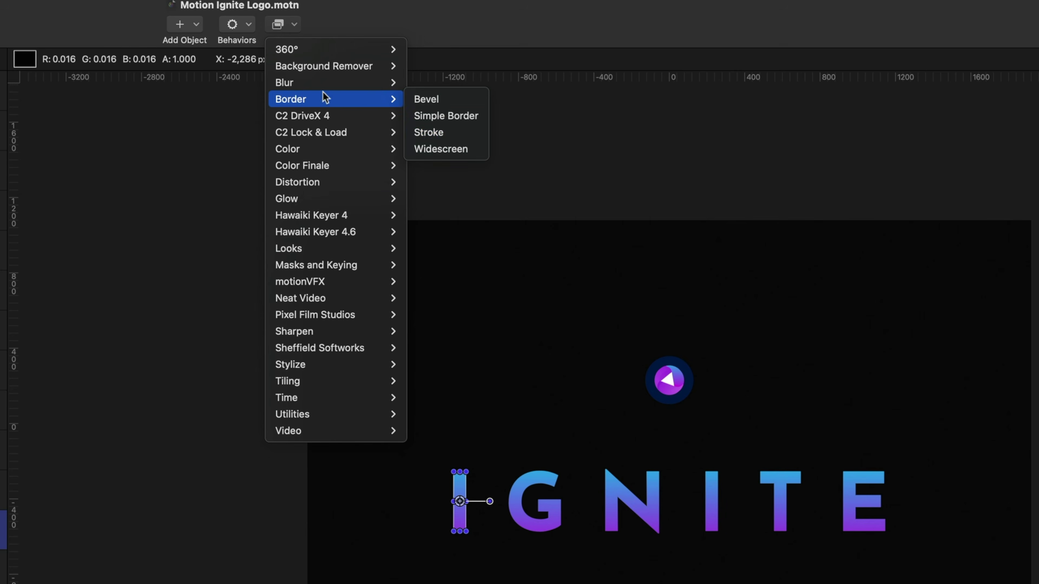
click(446, 132)
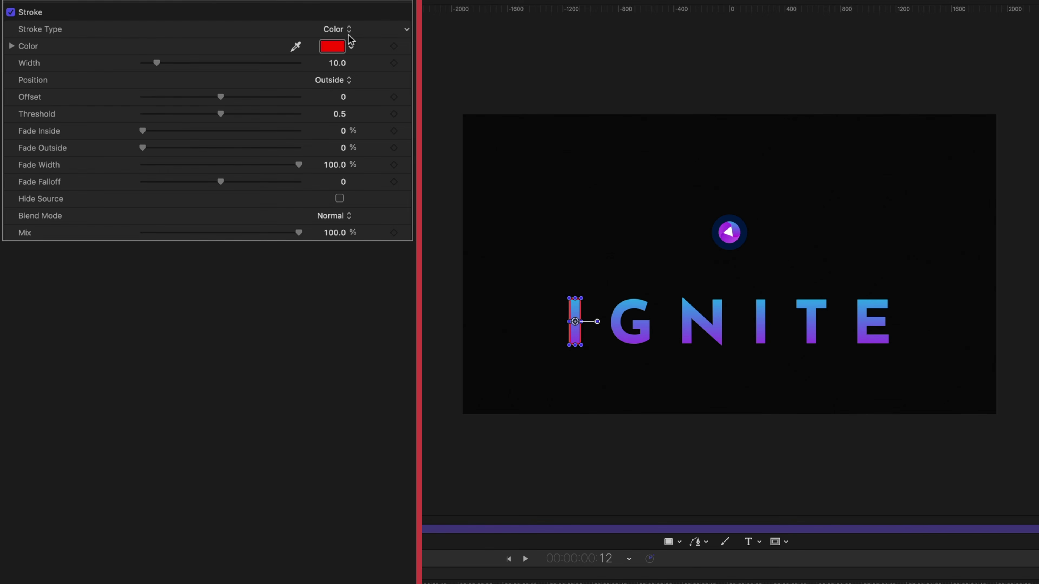
click(350, 31)
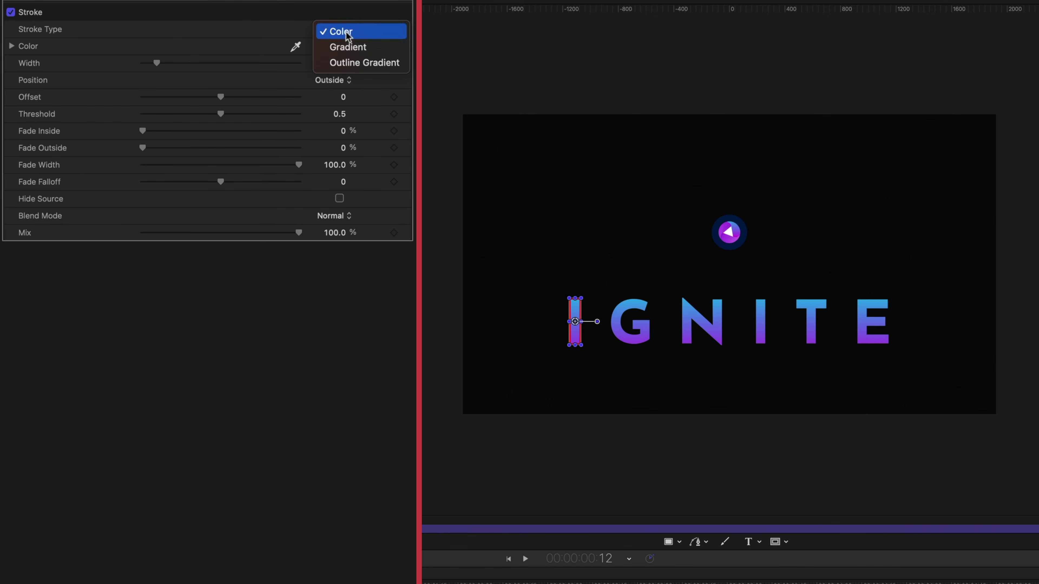
click(351, 46)
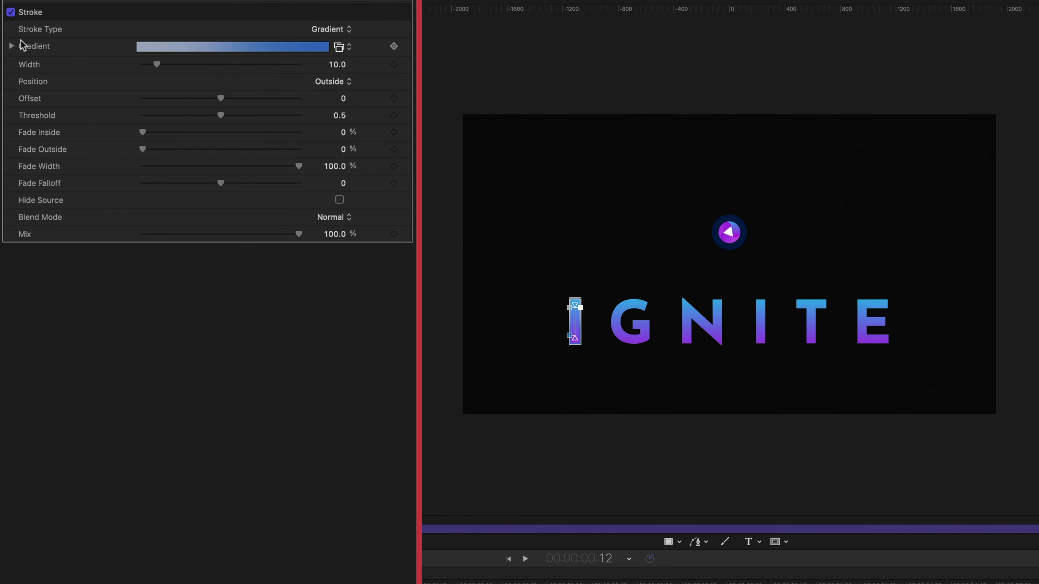
Set the first colour of the stroke gradient to hex C8A300.
click(11, 46)
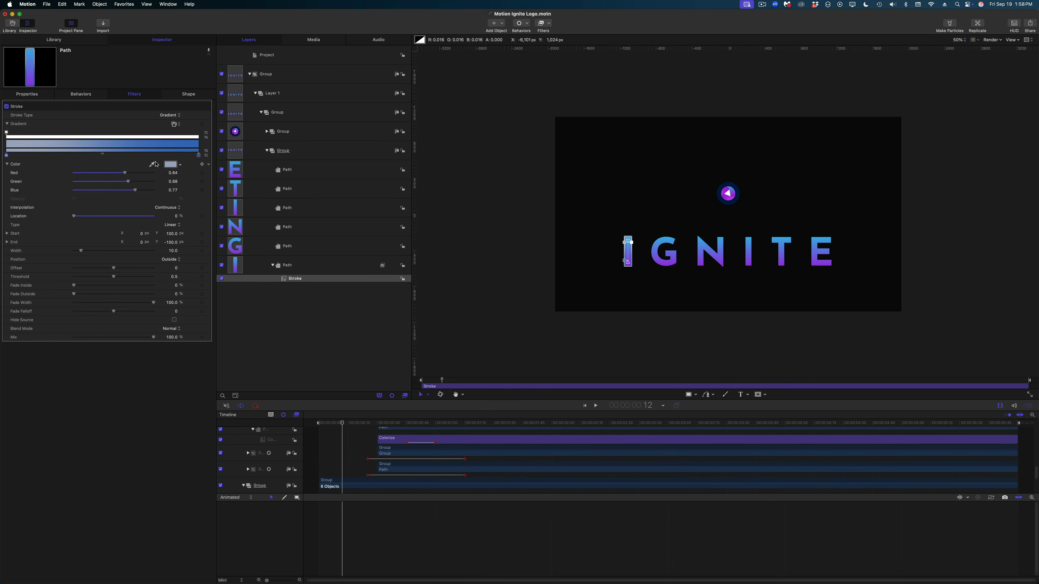
click(170, 165)
click(344, 116)
double_click(445, 194)
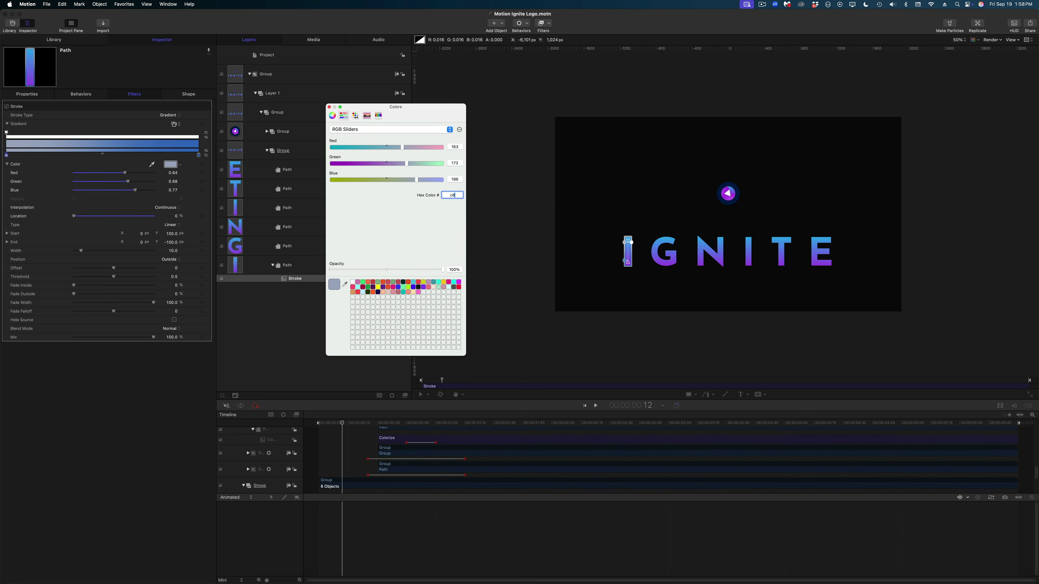
text(c8a300)
key(Return)
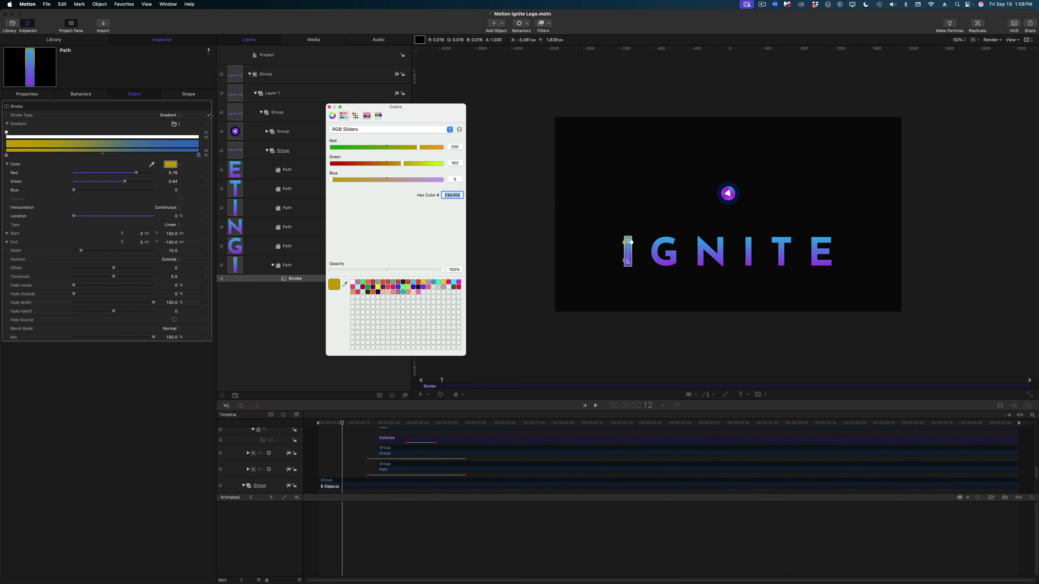
Set the last colour of the stroke gradient to hex CB0061 and close the colour picker.
click(198, 156)
double_click(451, 196)
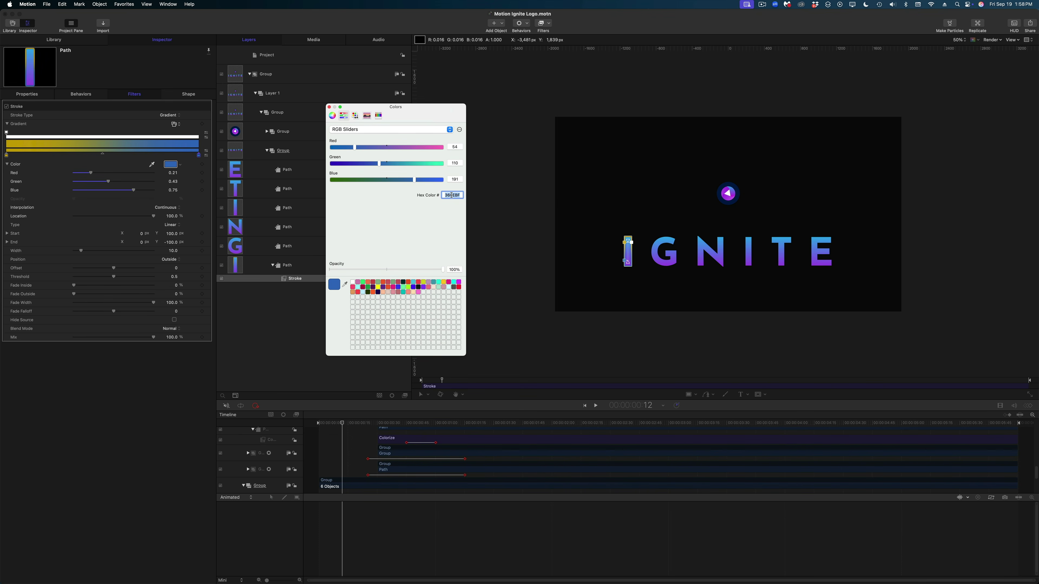
key(Return)
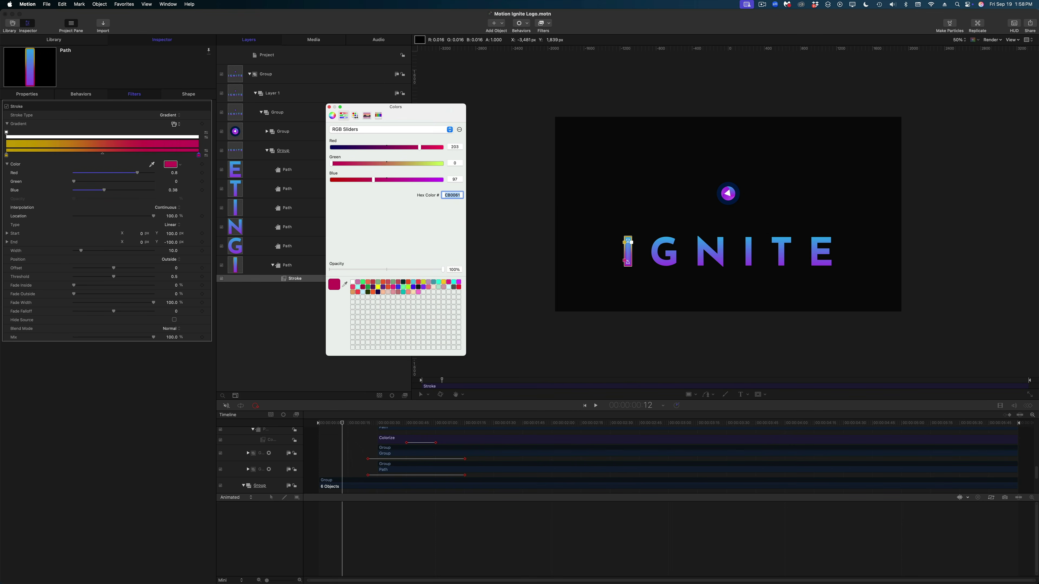
click(329, 107)
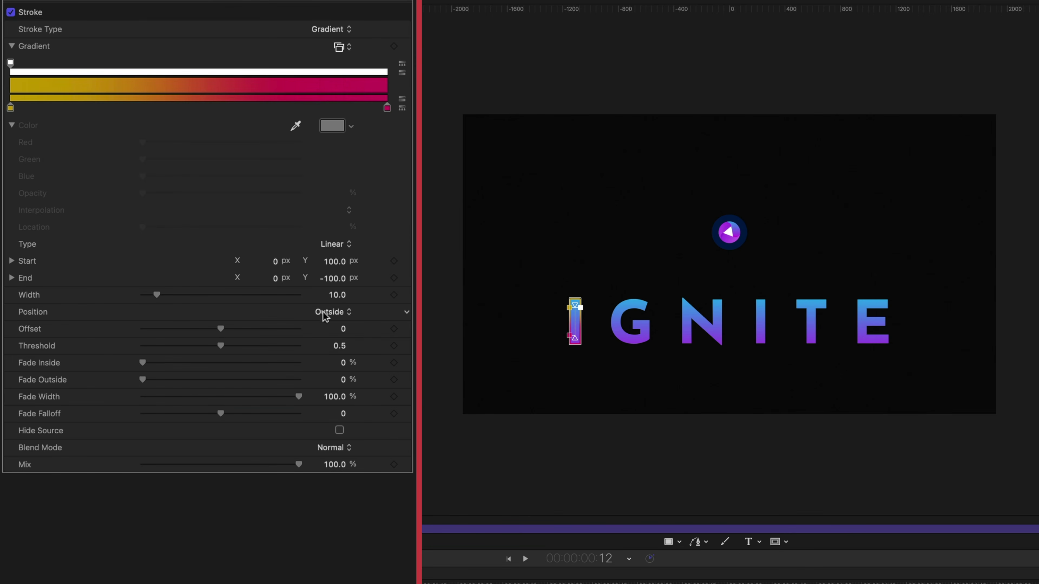
Set the stroke's Position to Inside and Threshold to 0, and increase its Width until the gradient fills the letter I.
click(332, 311)
click(339, 348)
drag(340, 344, 338, 347)
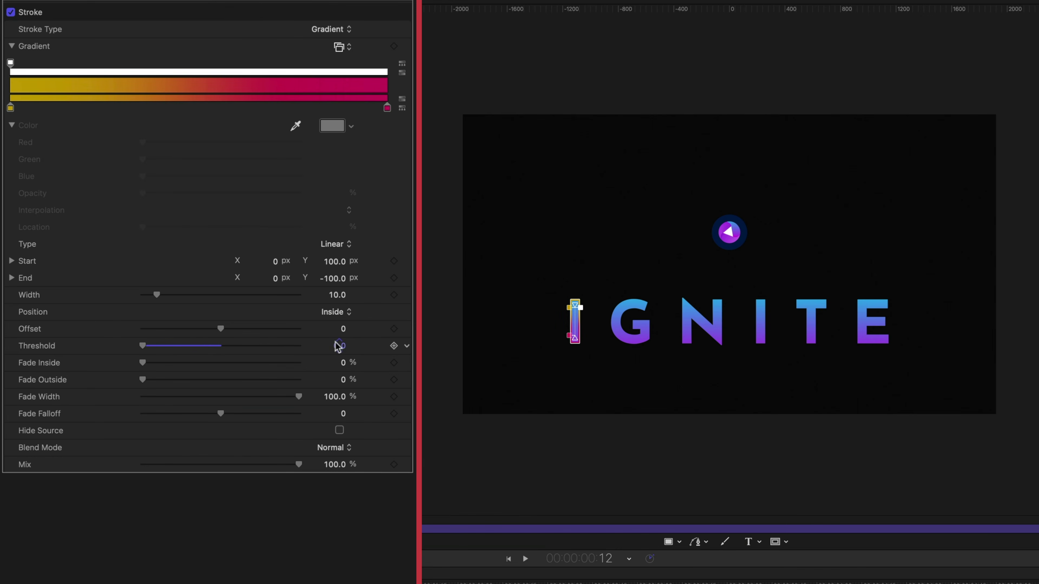
drag(193, 295, 221, 305)
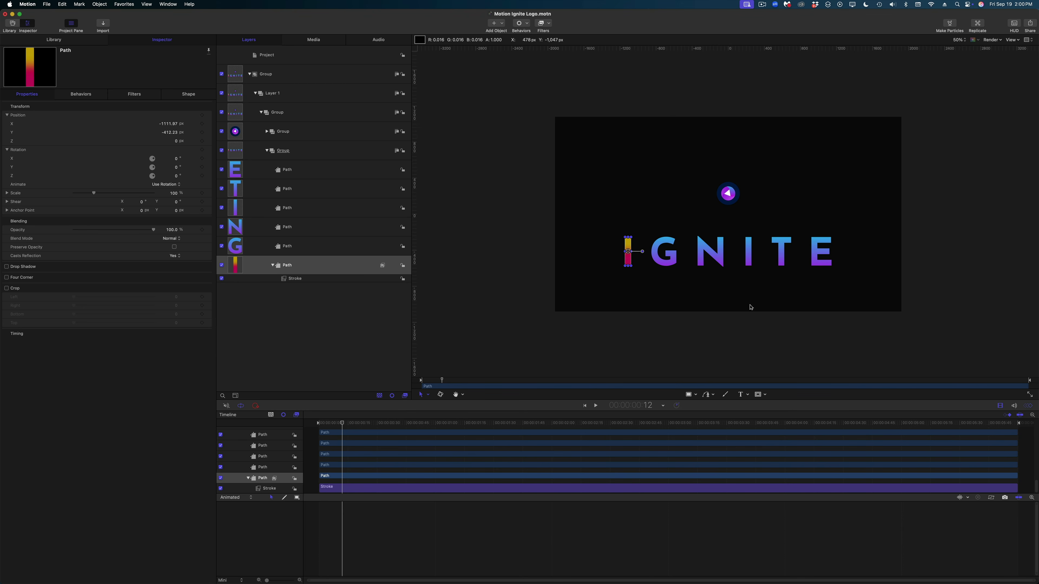
Add a Custom parameter behavior to the path of the first letter I.
click(335, 271)
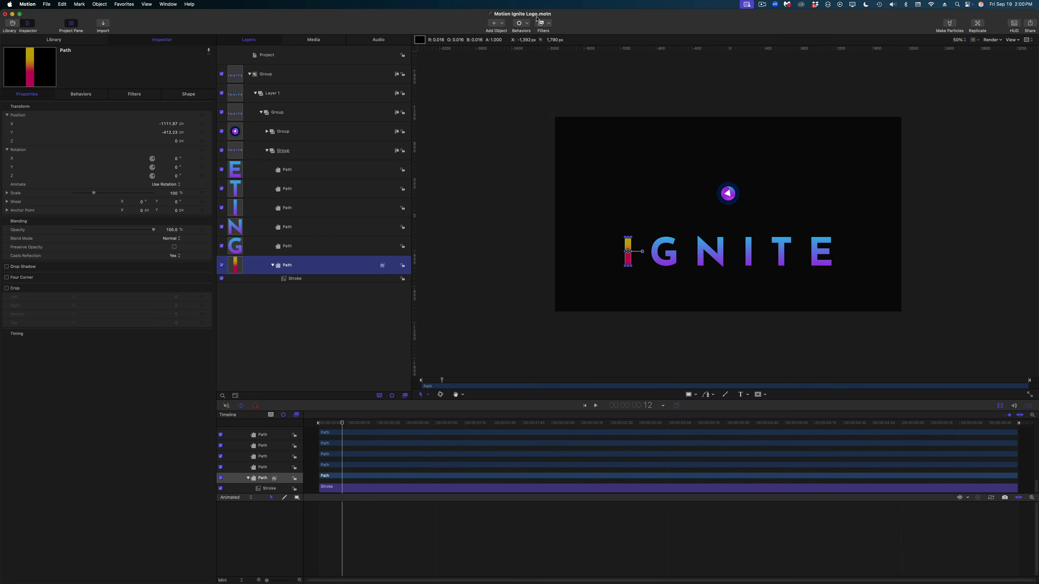
click(525, 22)
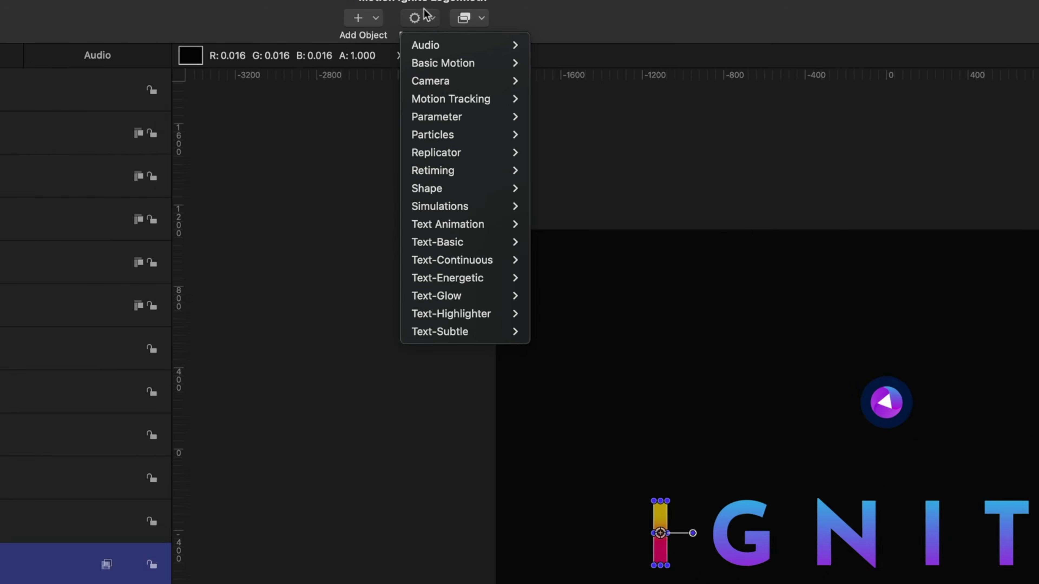
mouse_move(470, 136)
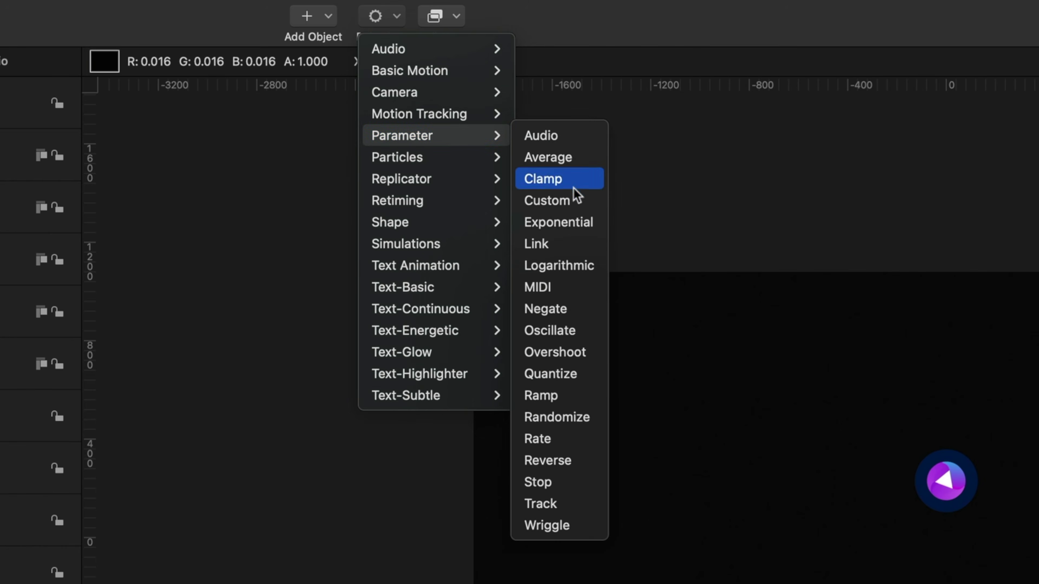
click(575, 200)
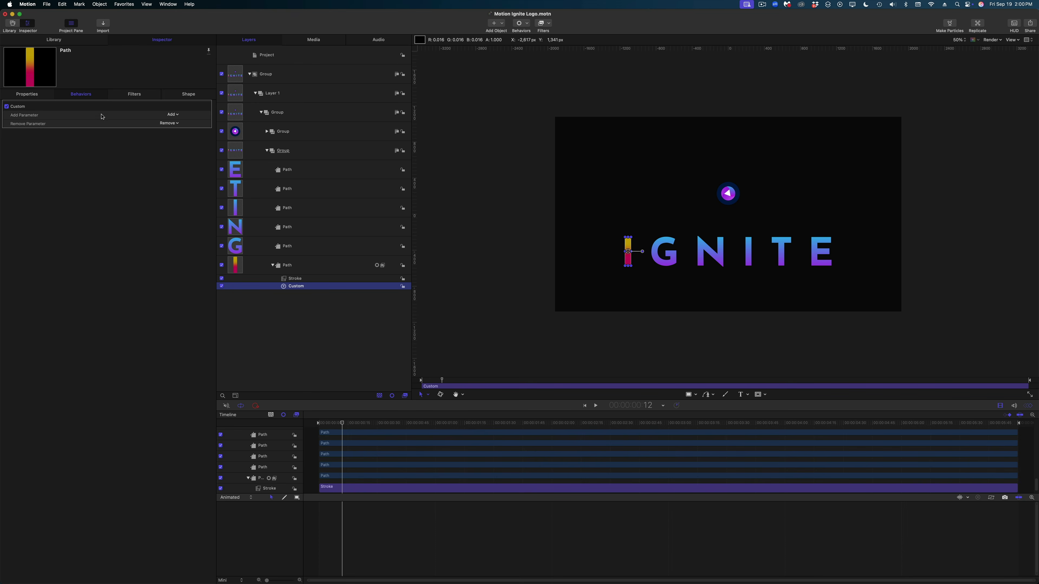
Add the path's blending Opacity and the Stroke filter's Mix as parameters of the Custom behavior.
click(173, 115)
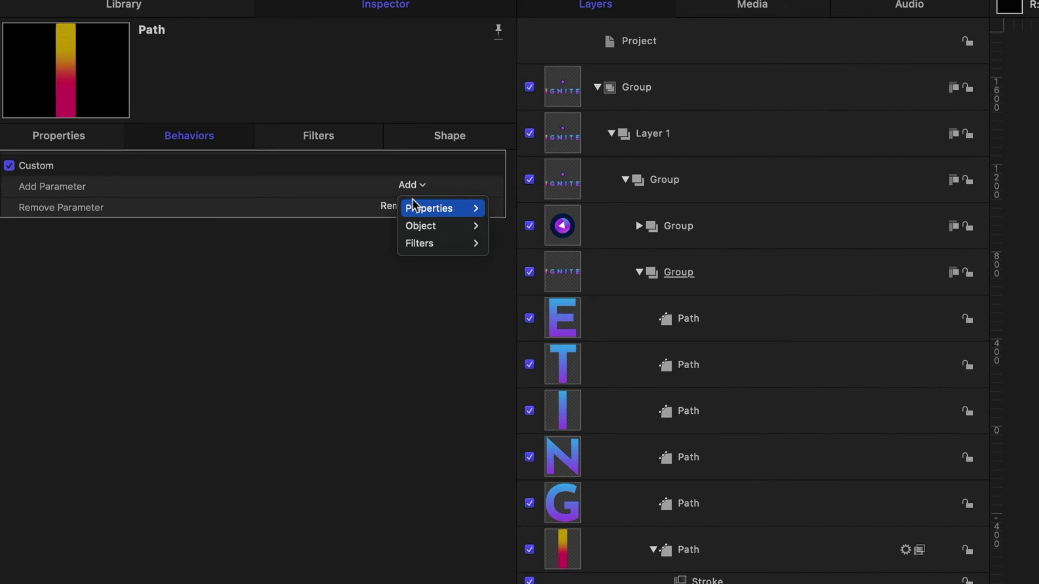
mouse_move(179, 125)
mouse_move(531, 230)
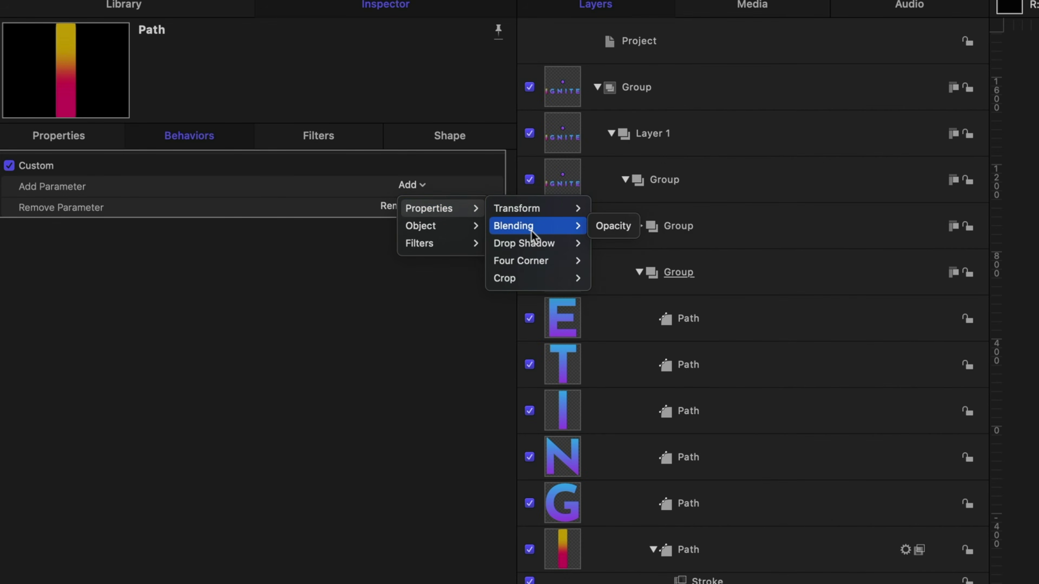
click(601, 226)
click(419, 207)
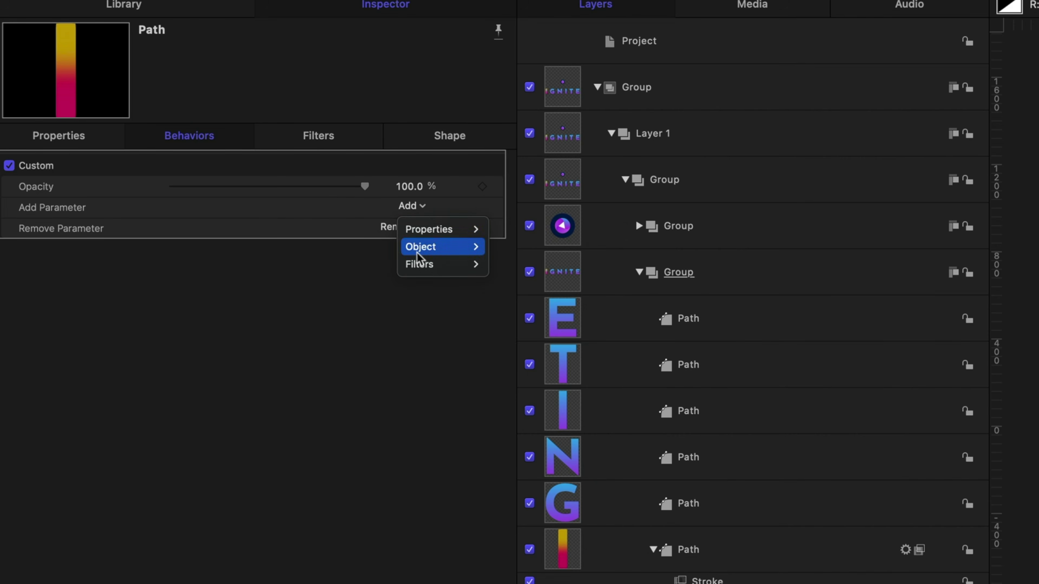
mouse_move(421, 265)
mouse_move(498, 264)
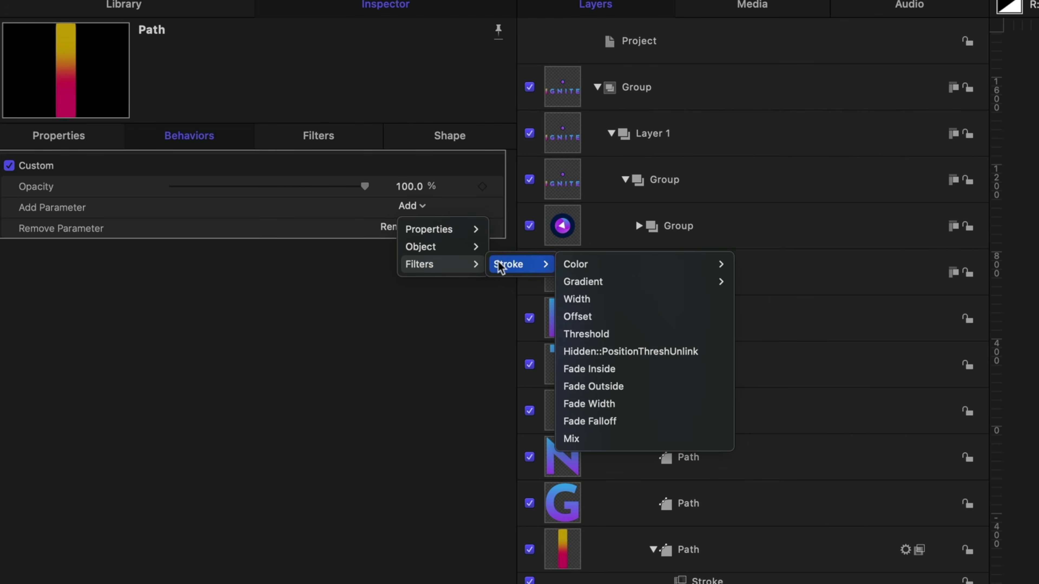
click(614, 439)
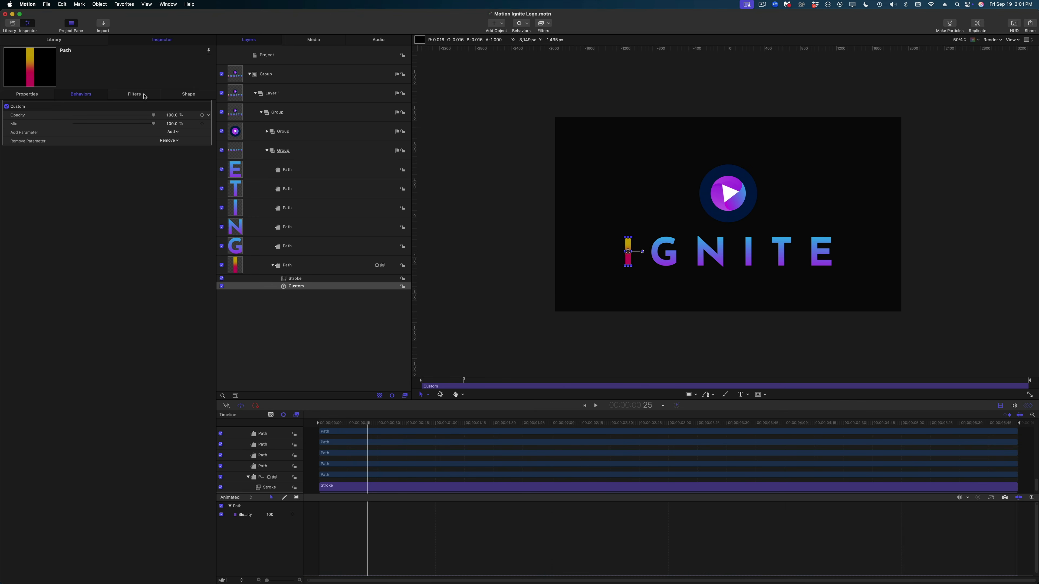
Keyframe the Custom behavior's Opacity for the first letter I at frame 25 with a value of -100%.
click(203, 115)
drag(153, 115, 49, 116)
double_click(339, 30)
key(Return)
key(Right)
key(Right)
key(Right)
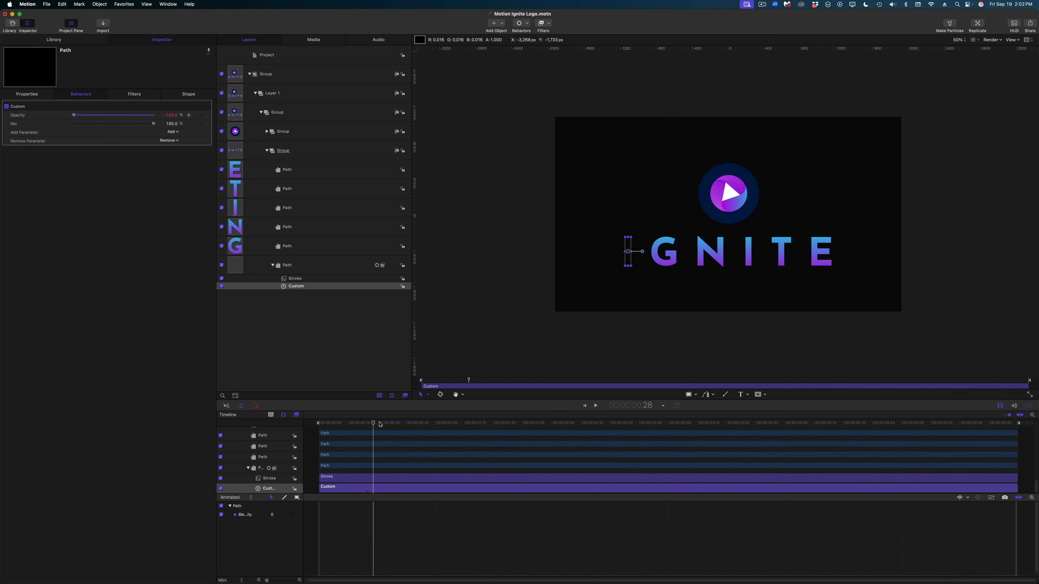
Set the Custom behavior's Opacity to 0% at frame 50 so the gradient-stroked I fades in.
drag(378, 425, 417, 428)
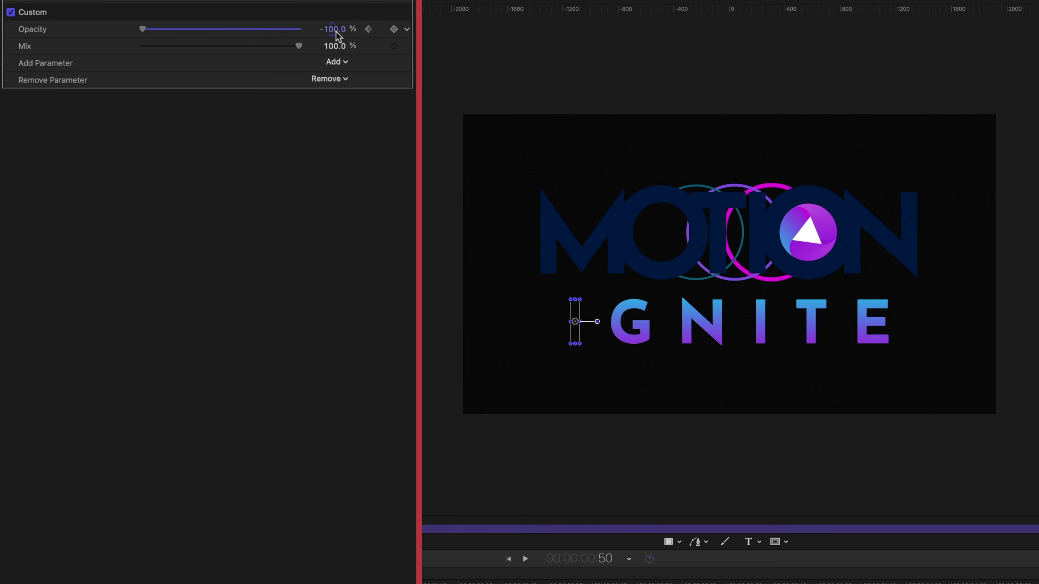
double_click(341, 30)
text(0)
key(Return)
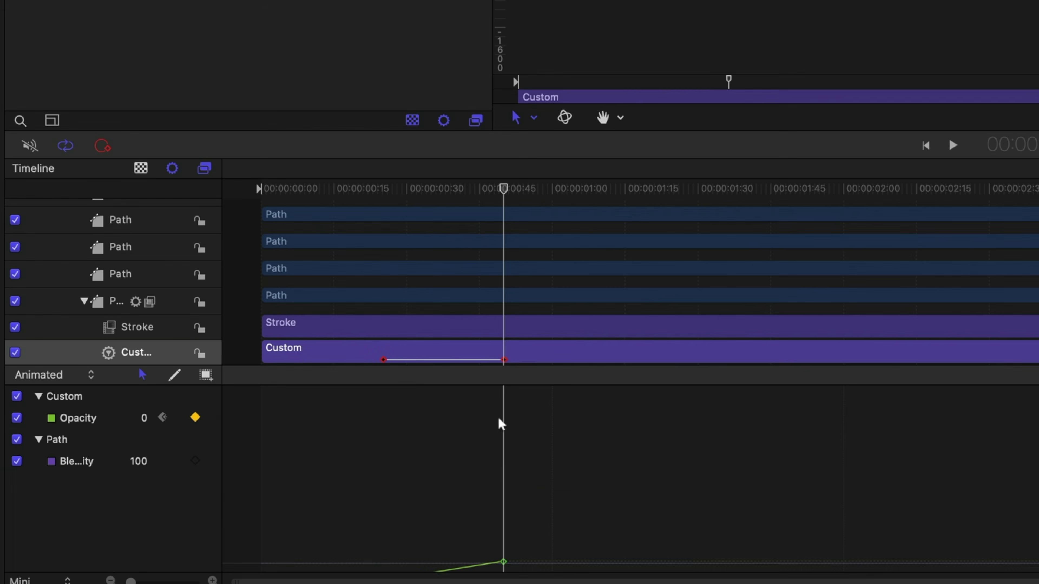
Smooth the Opacity curve with Bezier handles on both keyframes and play back the letter's fade-in.
drag(336, 448, 544, 562)
drag(382, 509, 450, 509)
key(space)
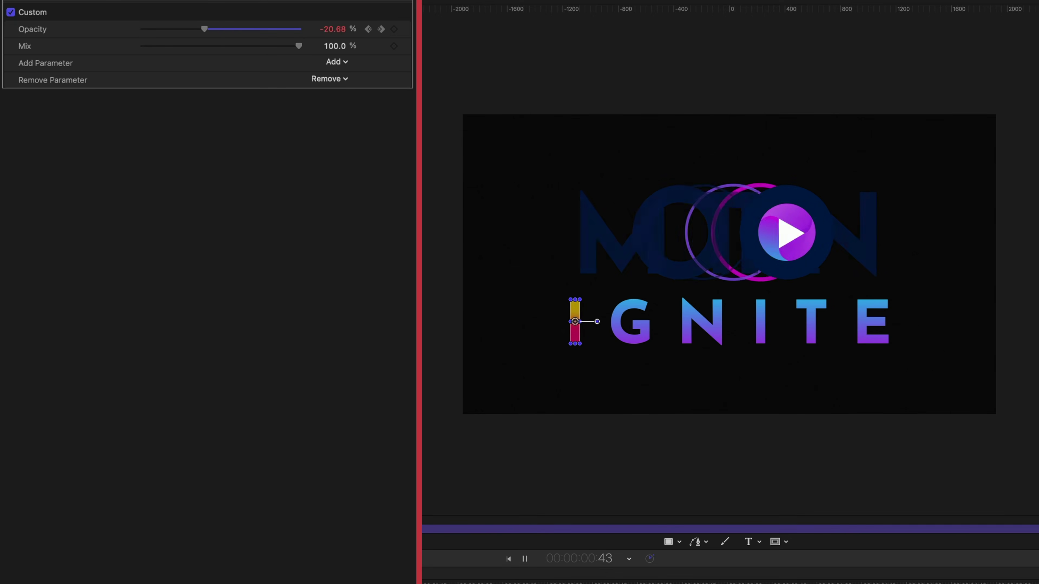
key(space)
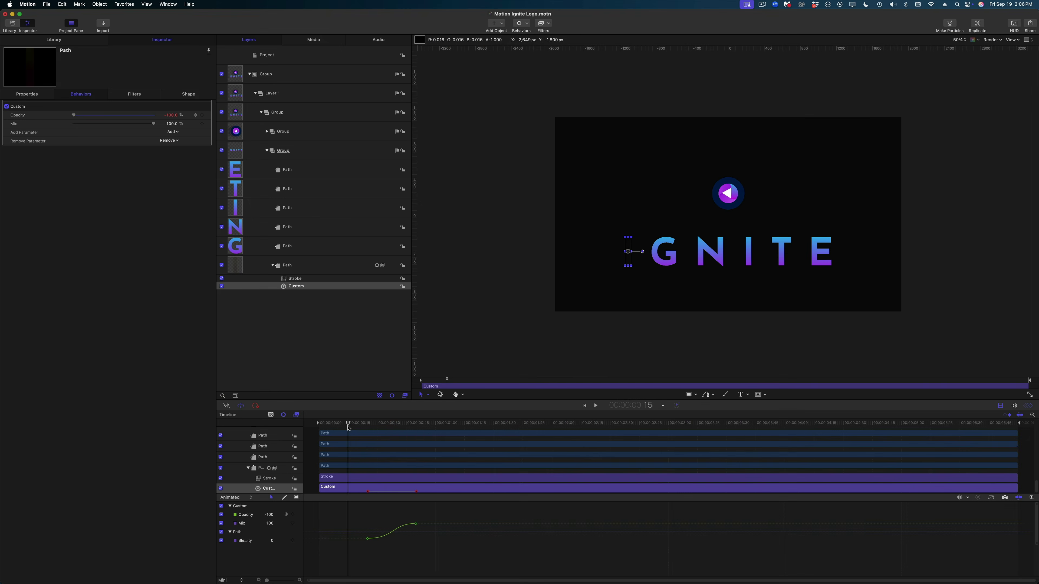
Keyframe the Custom behavior's Mix at frame 25, set it to -100% at 2:01, and scrub through the colour transition.
drag(349, 428, 367, 429)
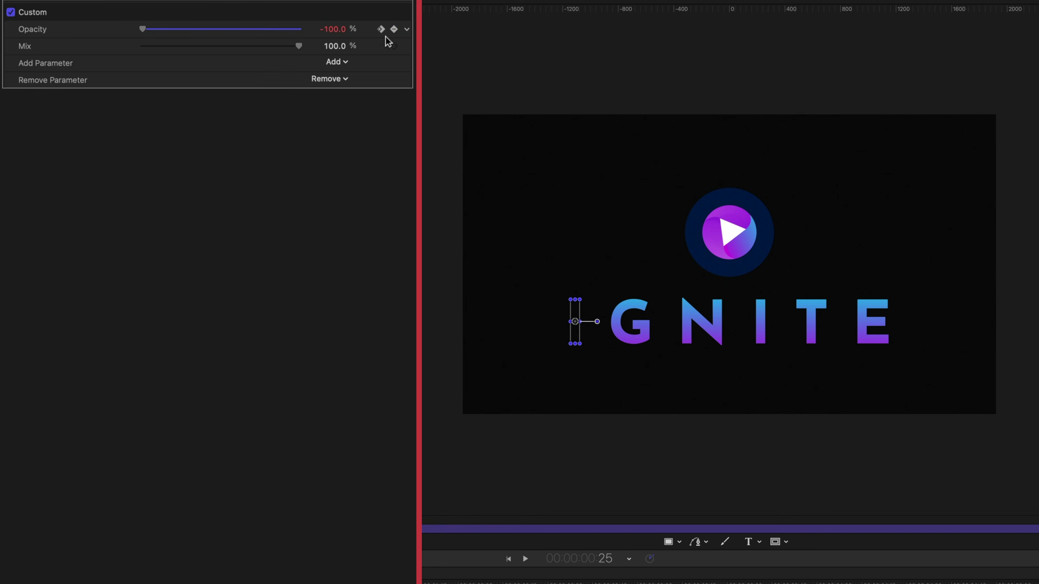
click(394, 46)
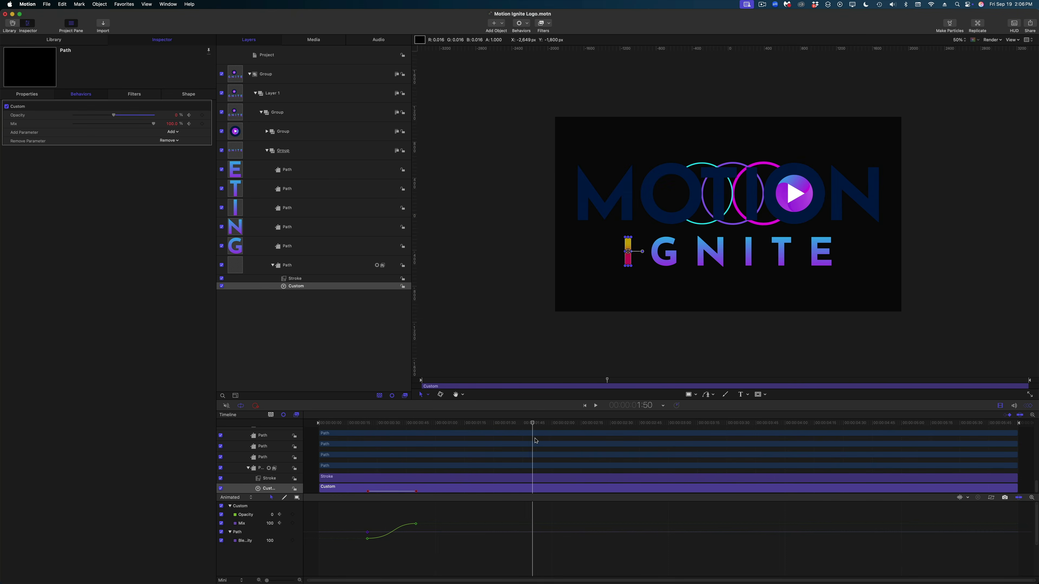
drag(535, 439, 553, 440)
drag(134, 123, 109, 123)
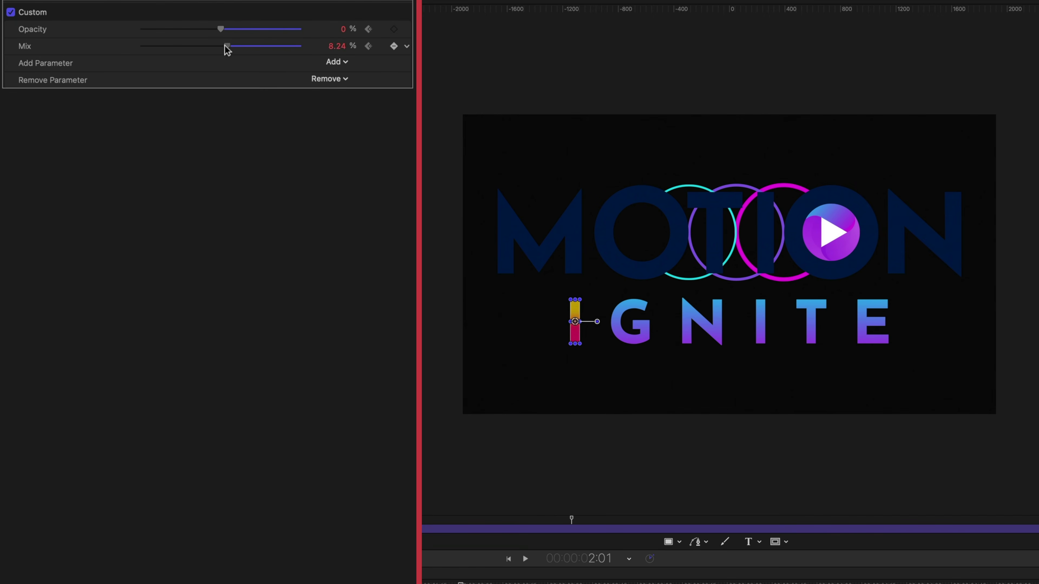
drag(213, 48, 62, 47)
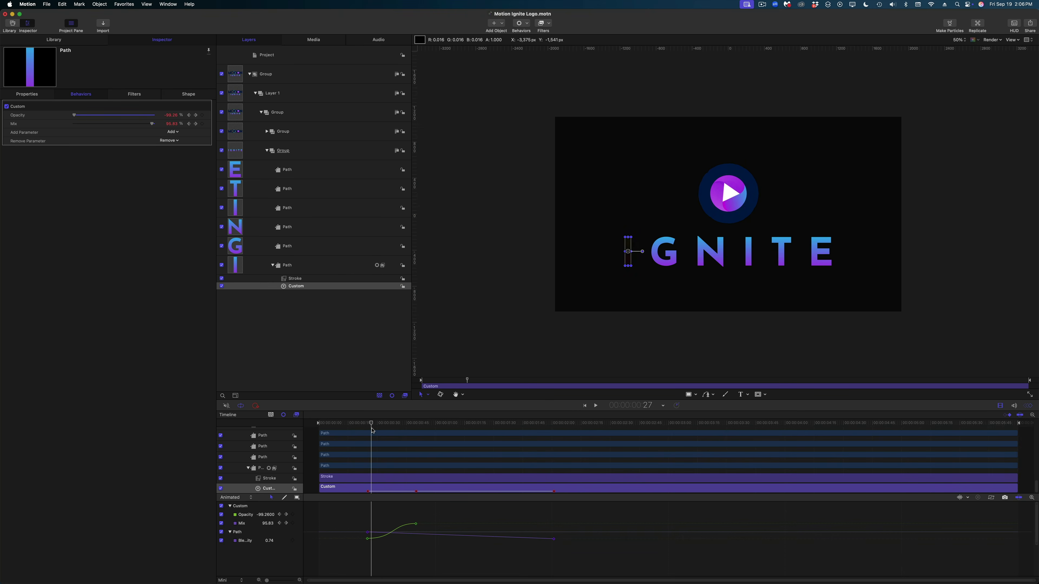
drag(373, 430, 428, 439)
drag(492, 444, 600, 462)
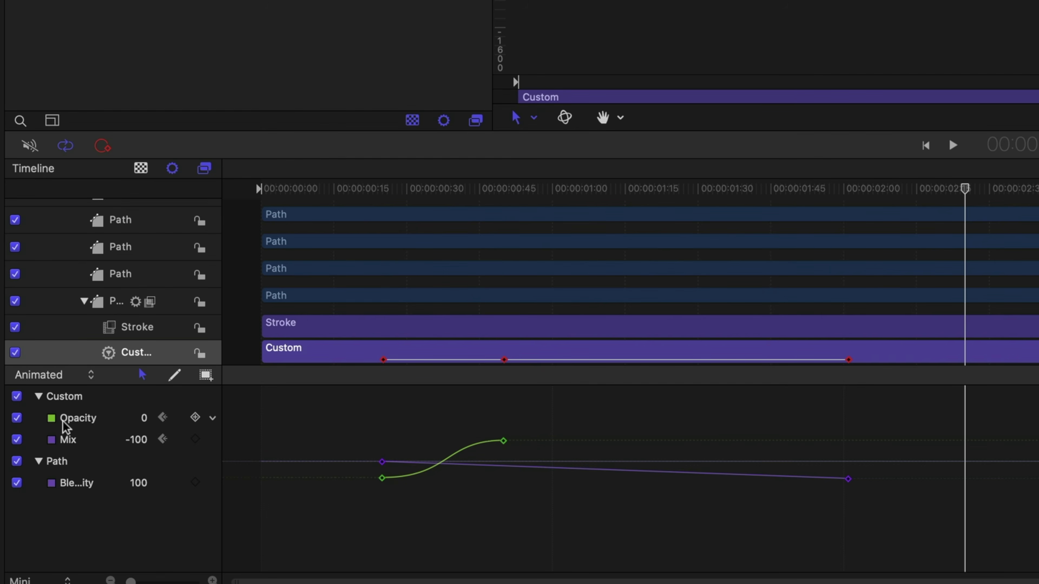
Hide the Opacity curve, smooth both keyframes of the Mix curve with Bezier handles, and play back the result.
click(16, 417)
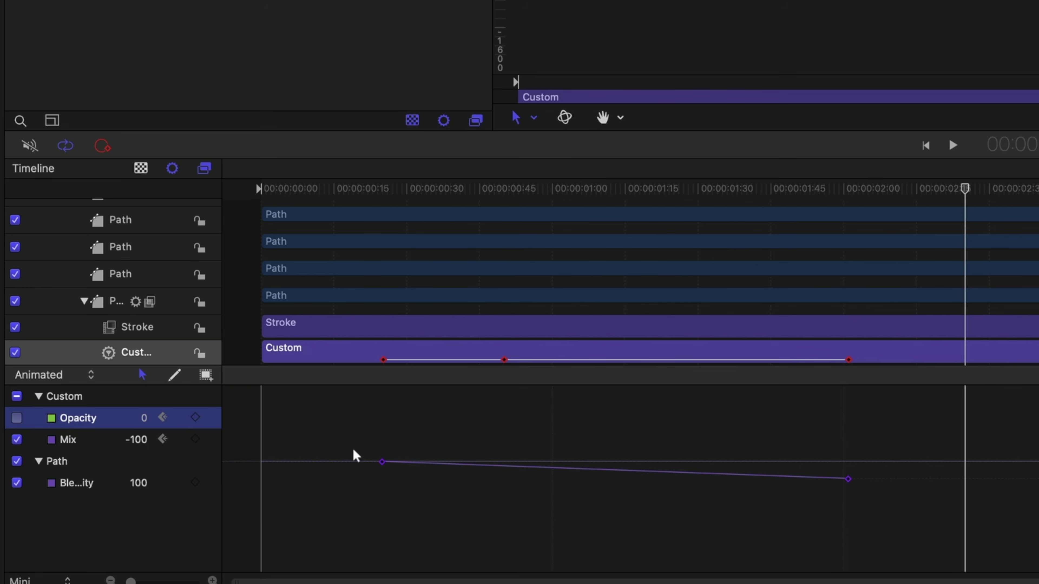
click(382, 462)
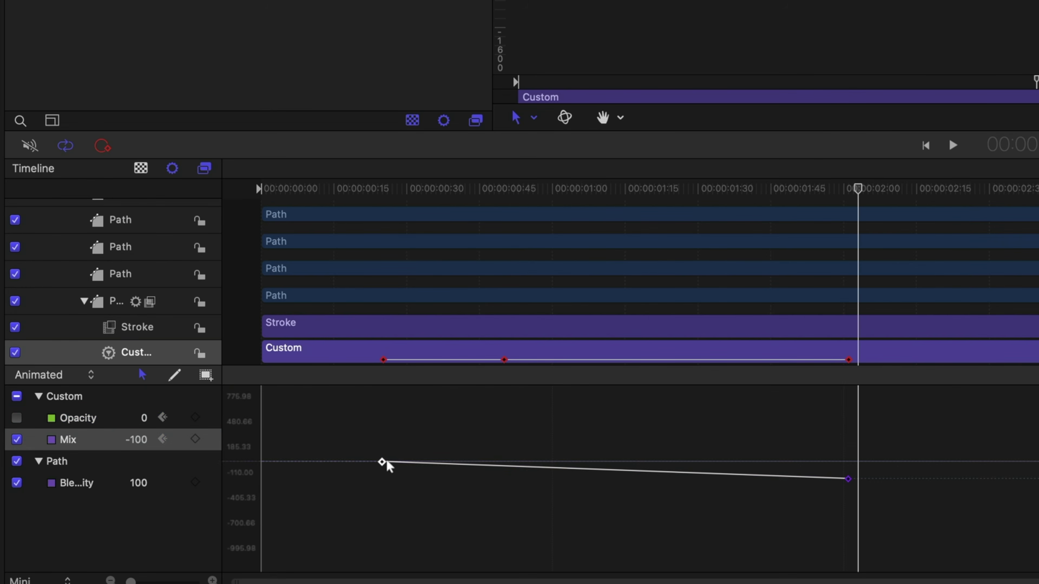
drag(383, 462, 455, 461)
drag(677, 398, 906, 532)
drag(692, 480, 491, 479)
click(336, 192)
key(space)
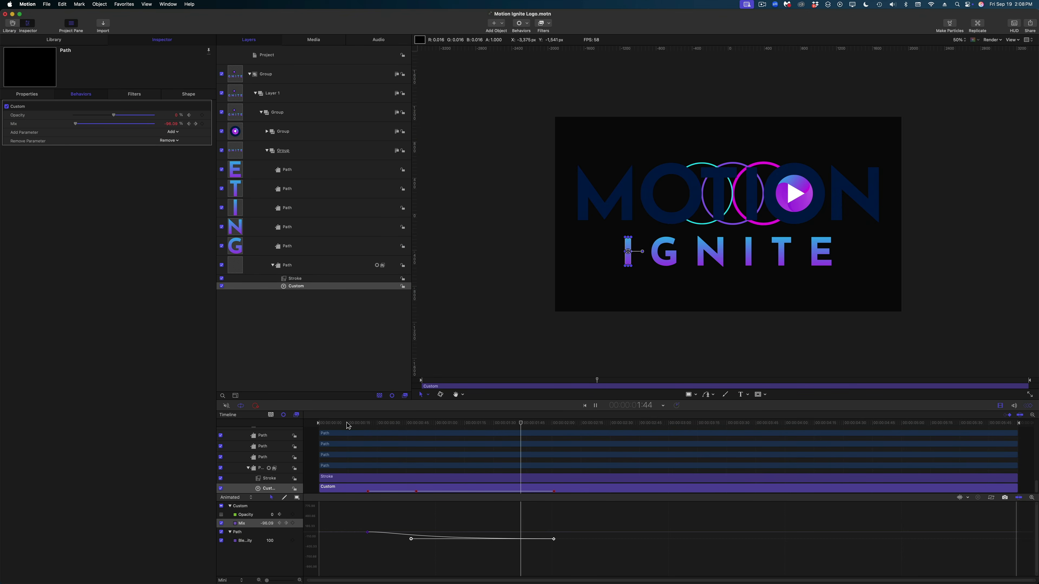
key(space)
Hide the keyframe editor, copy the first I's Stroke filter and Custom behavior, and paste both onto the other five IGNITE letters.
click(503, 303)
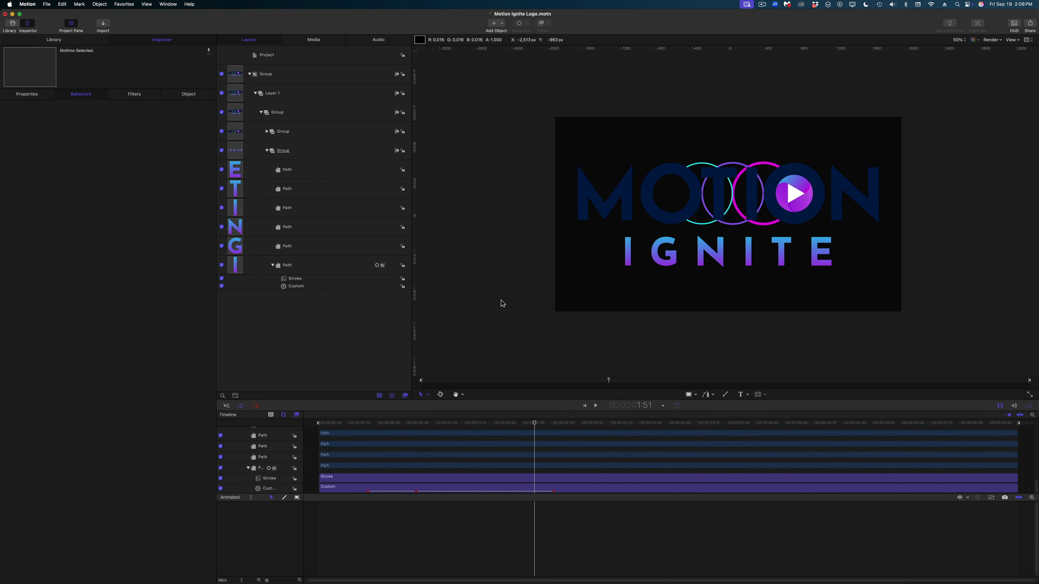
click(1029, 406)
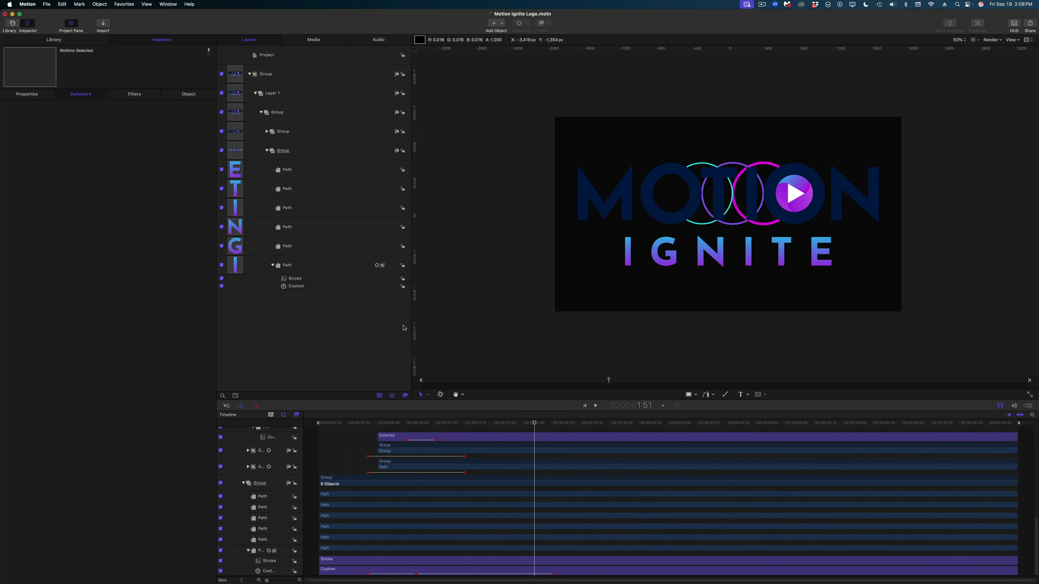
click(299, 283)
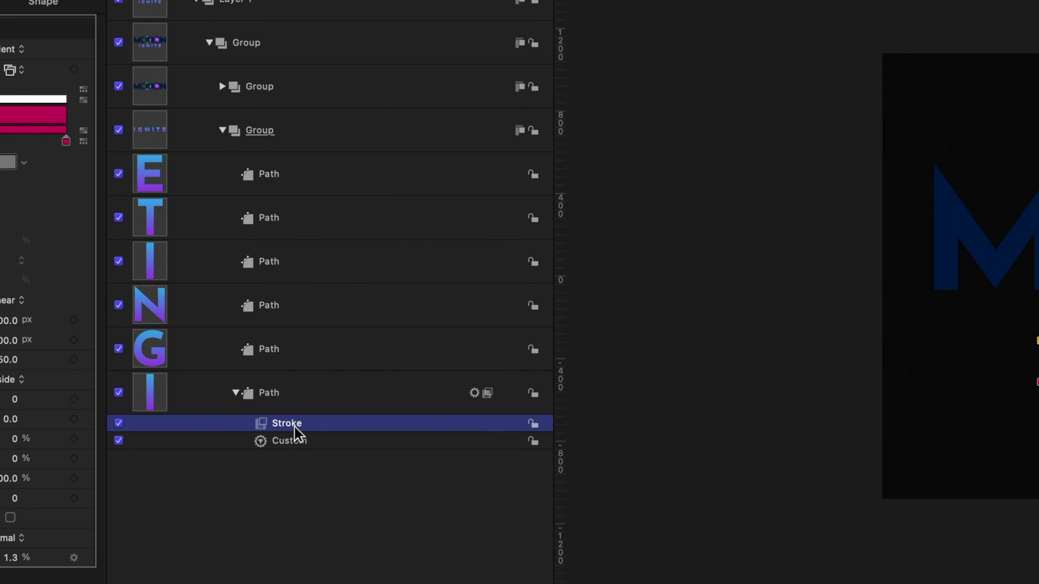
shift+click(298, 442)
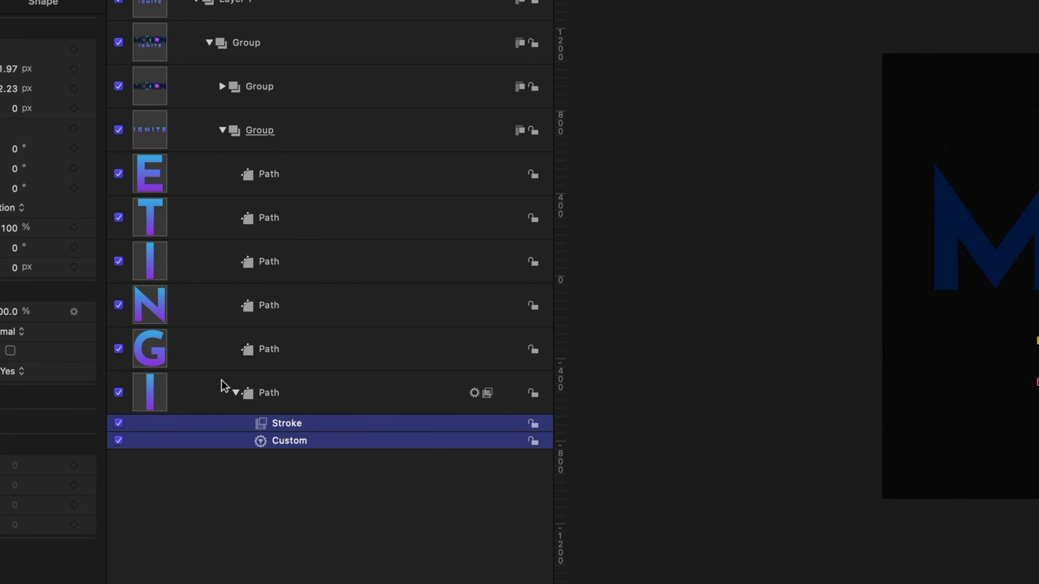
right_click(346, 442)
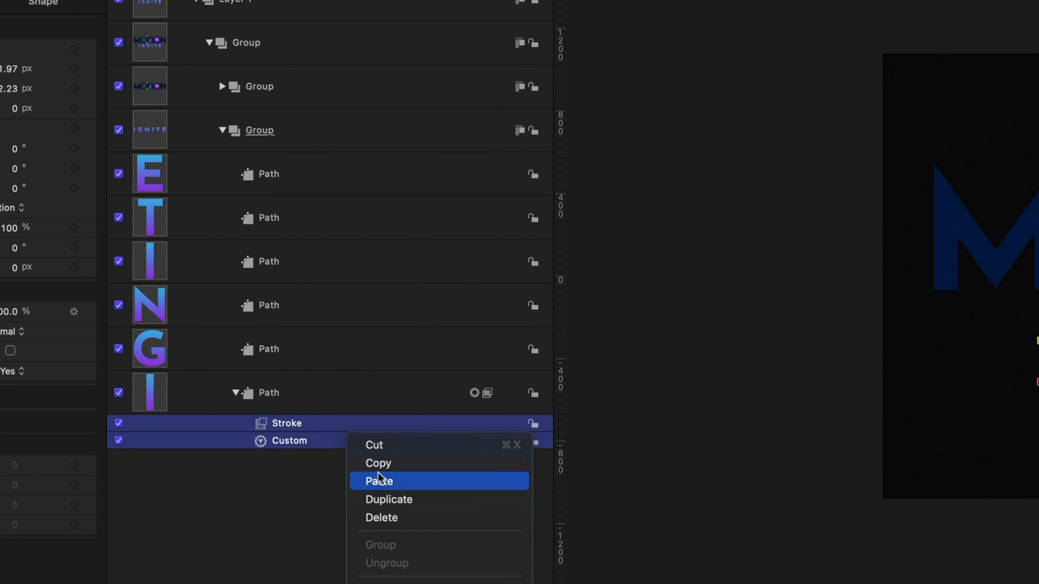
click(358, 353)
shift+click(365, 175)
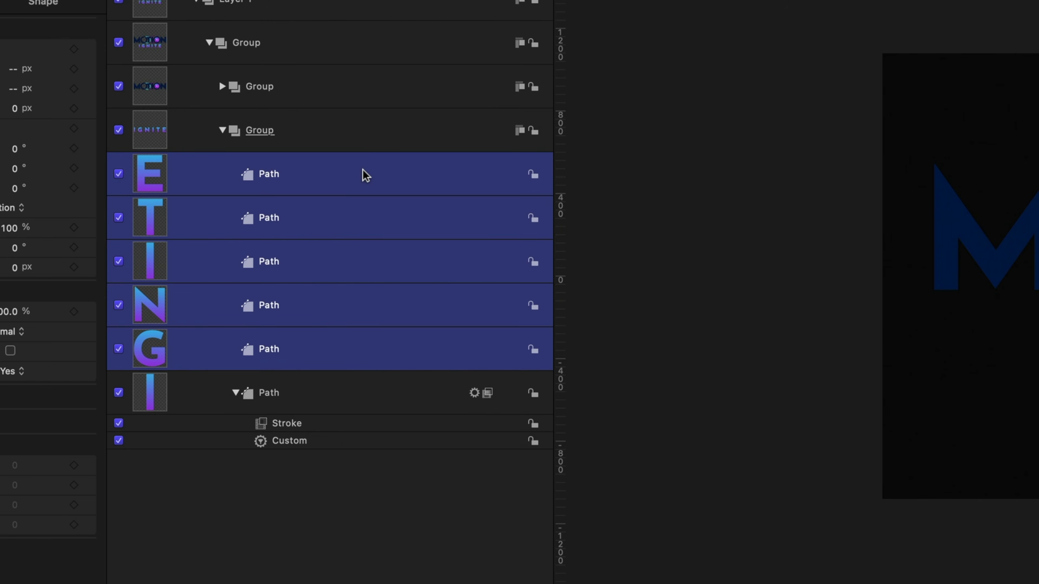
right_click(363, 180)
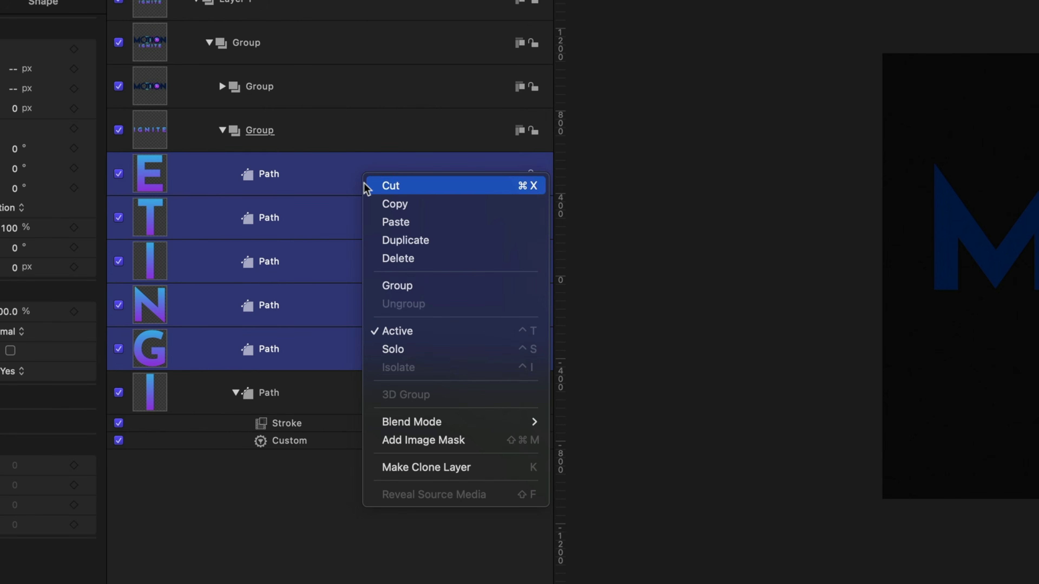
click(387, 223)
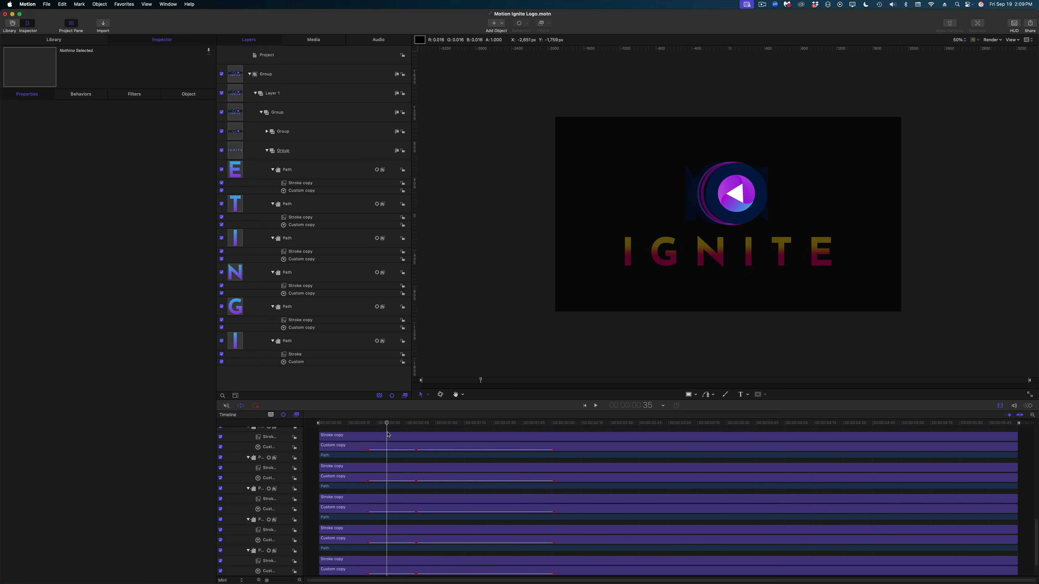
drag(388, 434, 665, 508)
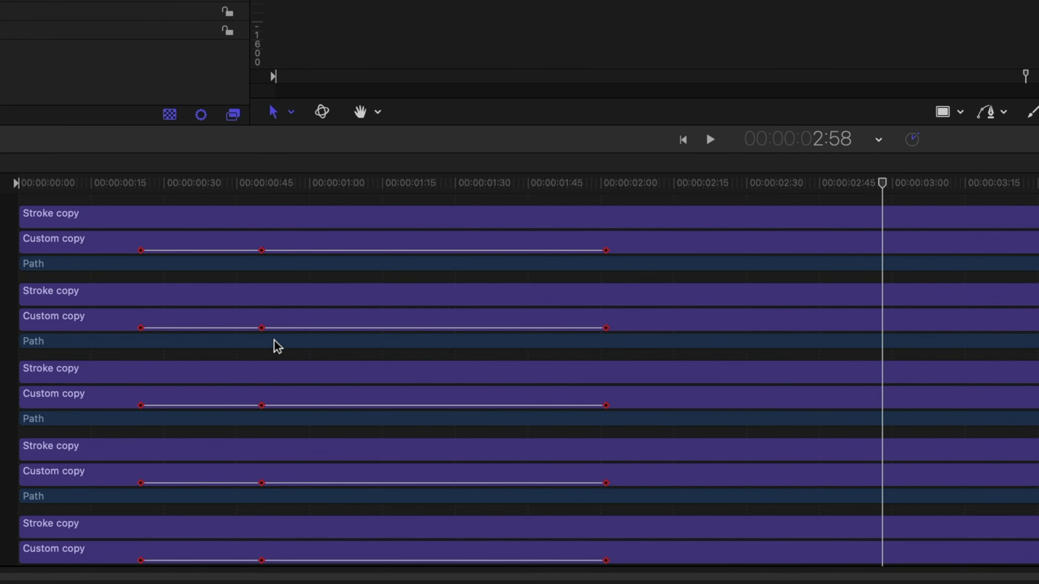
Stagger the G, N, I, T and E paths to start at about frames 9, 18, 27, 32 and 37, and play the animation from the start.
click(84, 501)
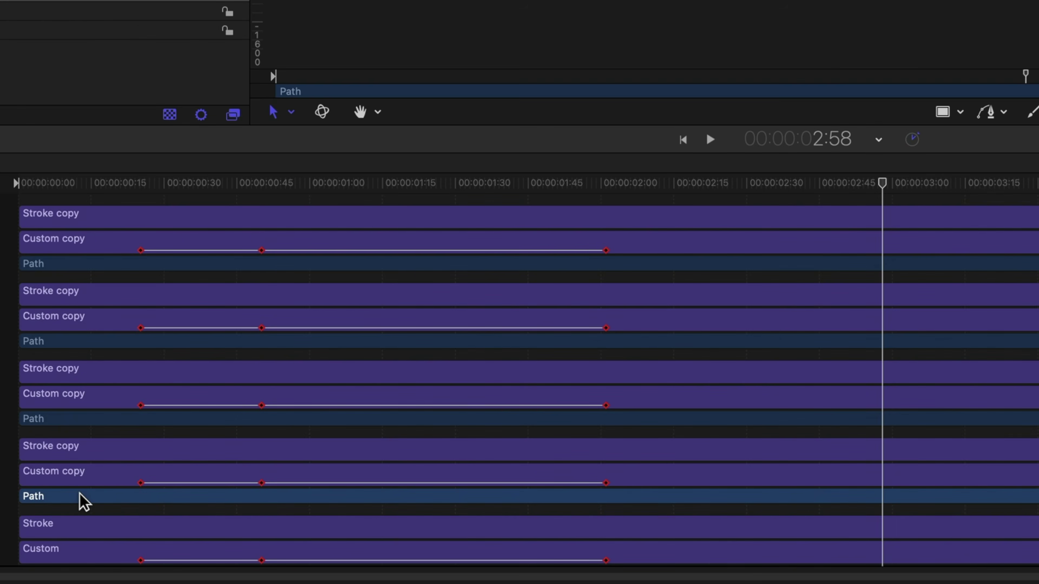
click(142, 421)
drag(140, 419, 182, 424)
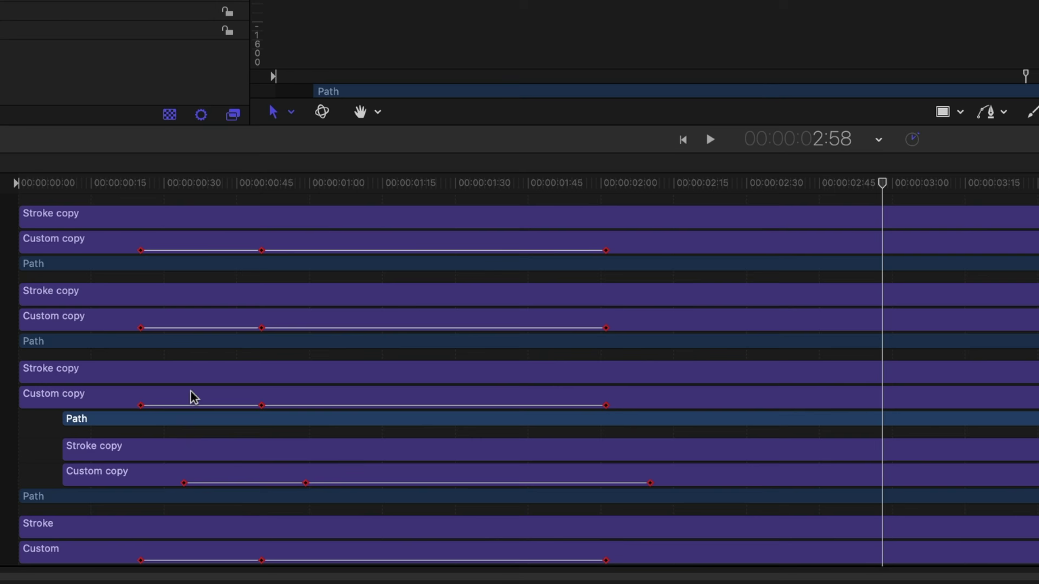
drag(195, 341, 282, 362)
drag(253, 272, 499, 298)
scroll(368, 311, up, 5)
drag(444, 293, 593, 304)
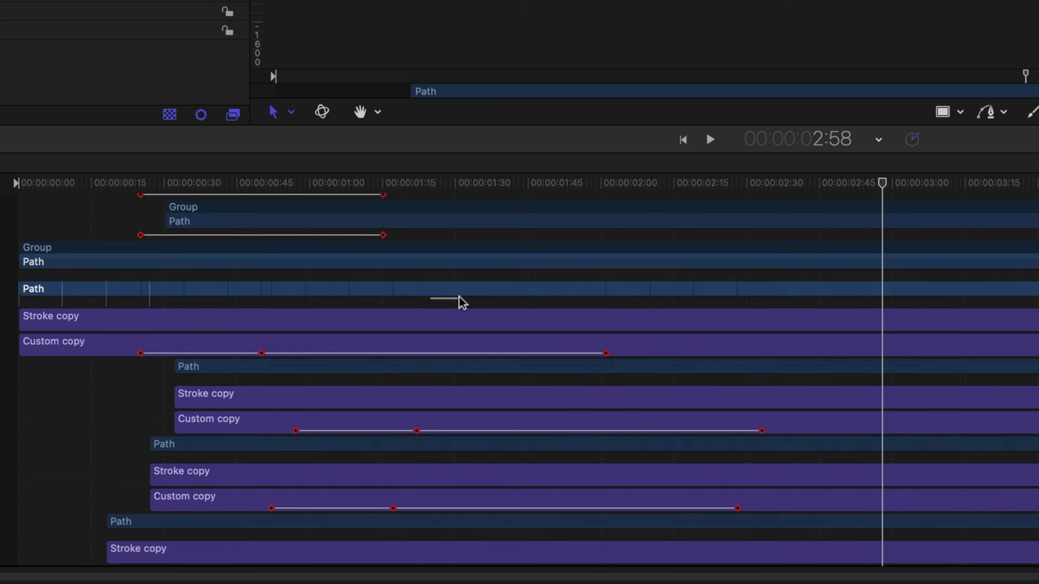
drag(317, 291, 342, 302)
scroll(285, 398, down, 5)
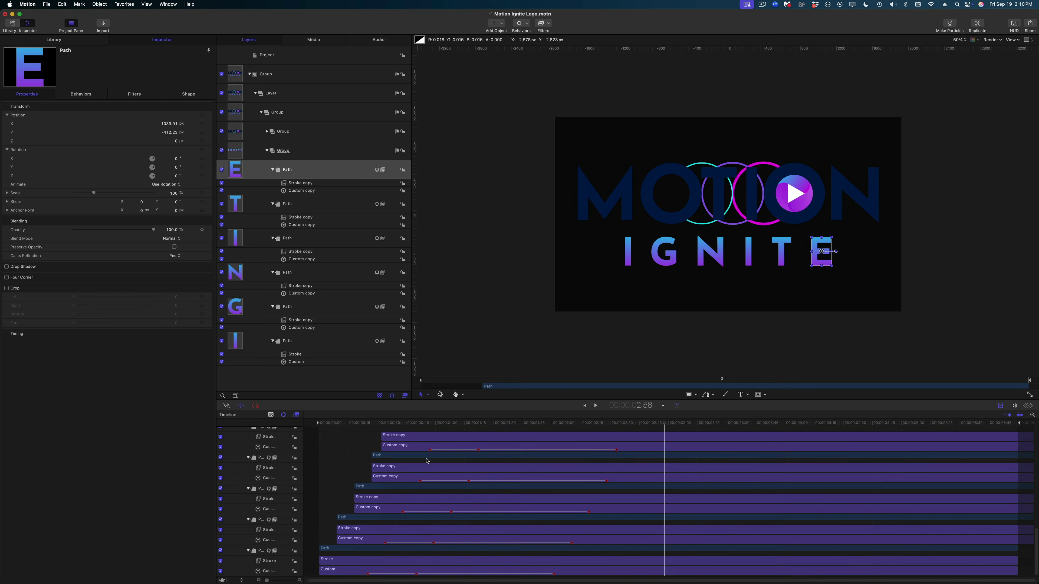
scroll(255, 534, up, 5)
key(Home)
key(space)
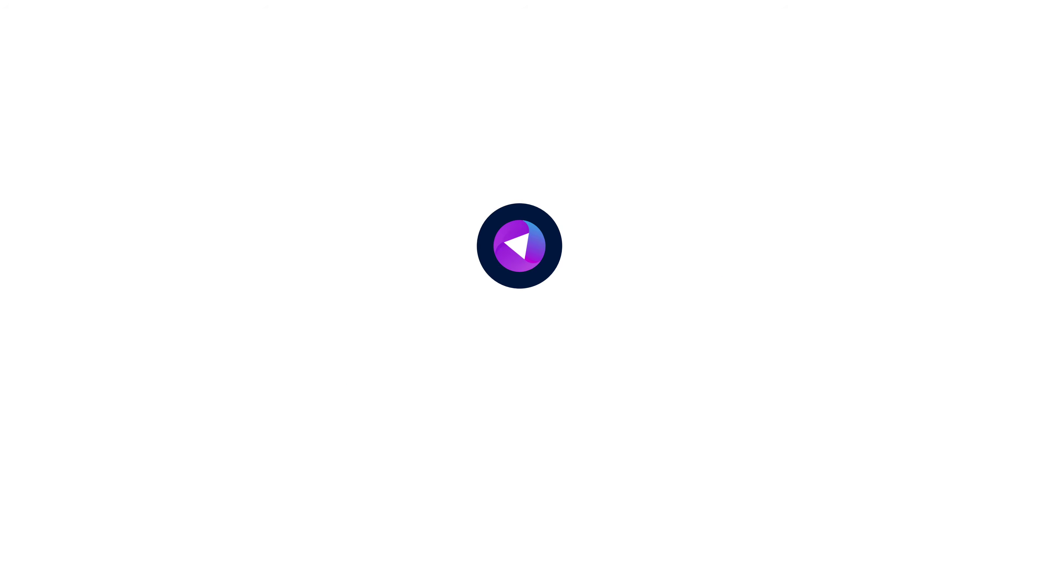